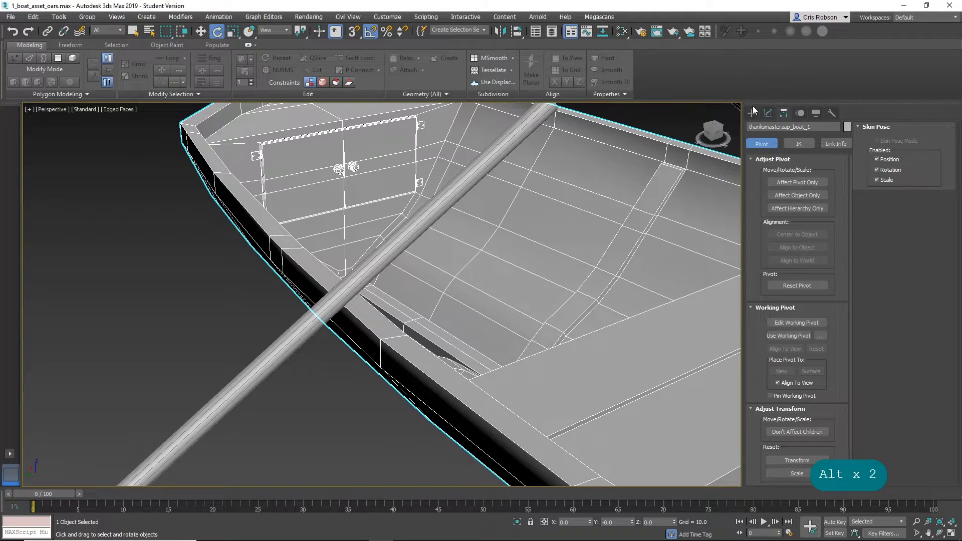
click(754, 112)
click(777, 173)
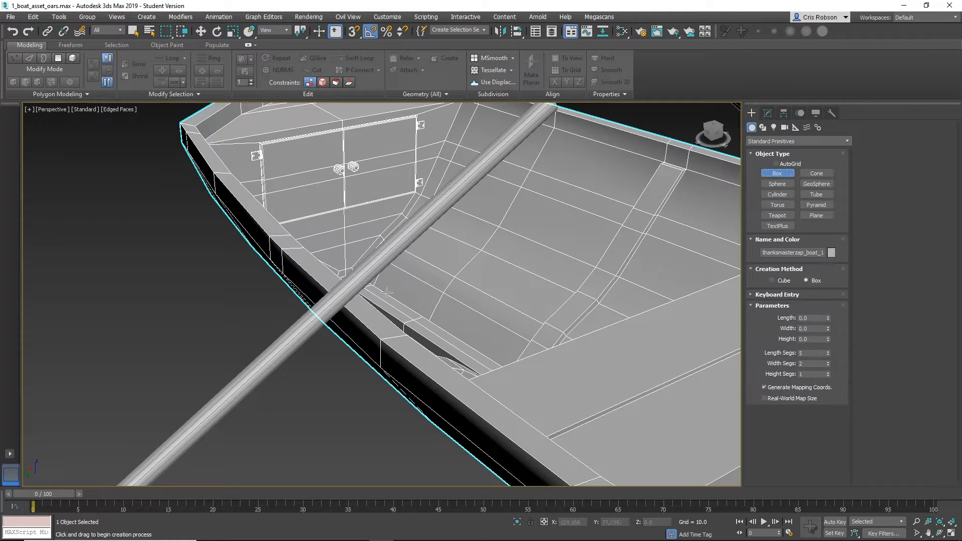
key(ctrl)
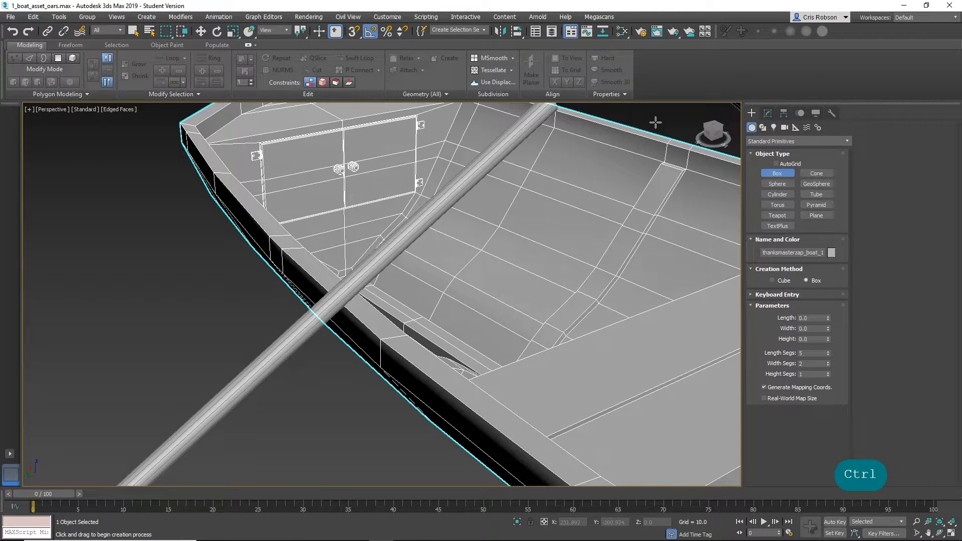
Select the top and side polygons of the boat's rim at the oar in polygon mode and view them from several angles.
click(767, 113)
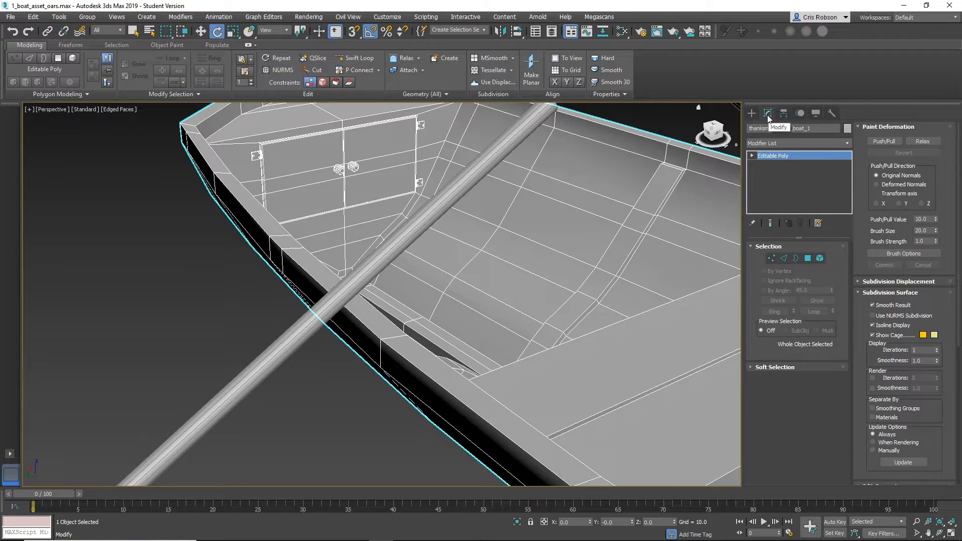
click(808, 258)
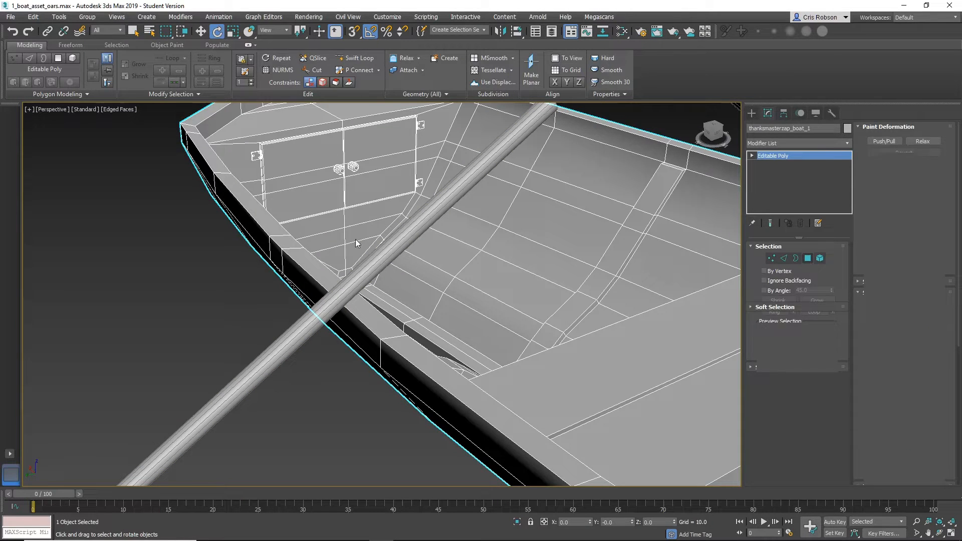
click(375, 320)
ctrl+click(363, 334)
alt+middle_drag(314, 334, 403, 326)
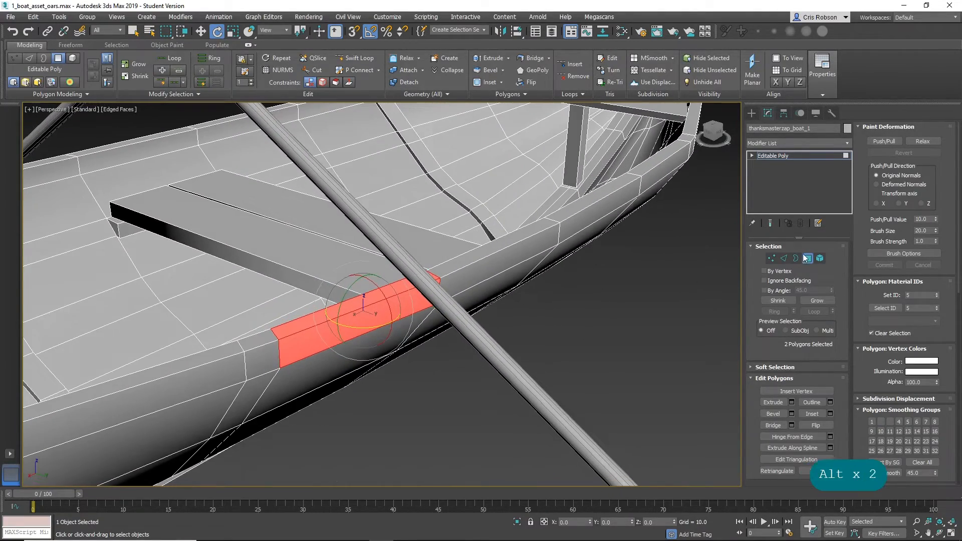
alt+middle_drag(579, 332, 493, 317)
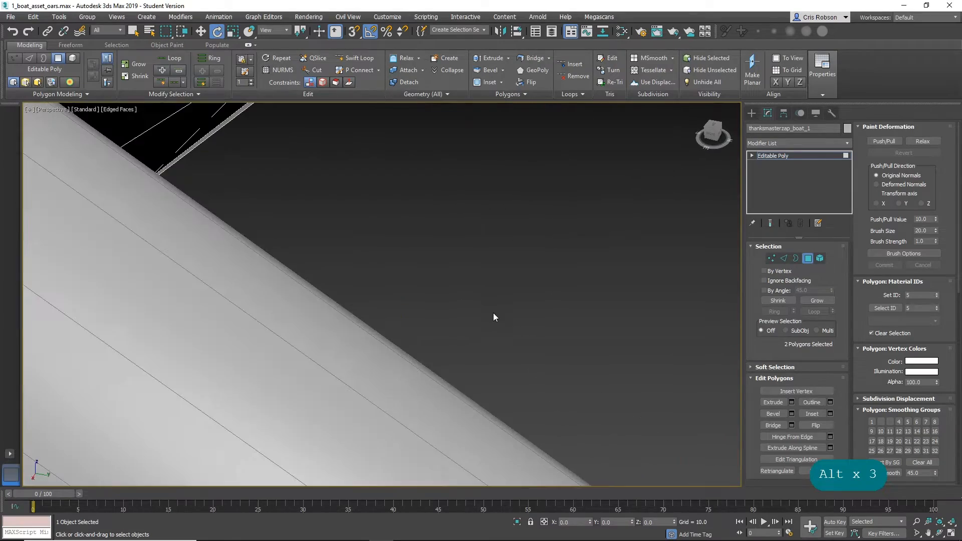
alt+middle_drag(385, 269, 302, 245)
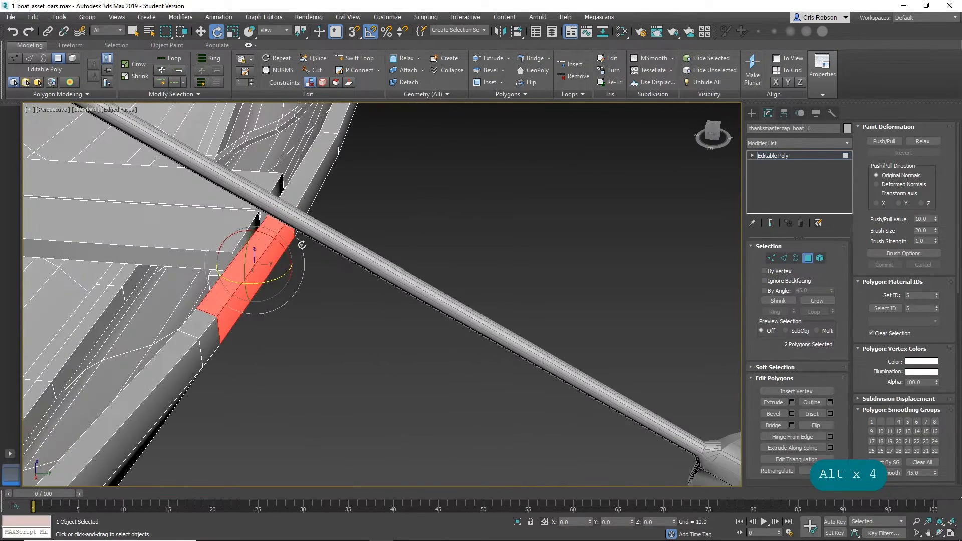
Select only the top polygon of the rim and examine the spot where the oar crosses it.
click(240, 253)
alt+middle_drag(241, 254, 276, 252)
scroll(243, 250, up, 3)
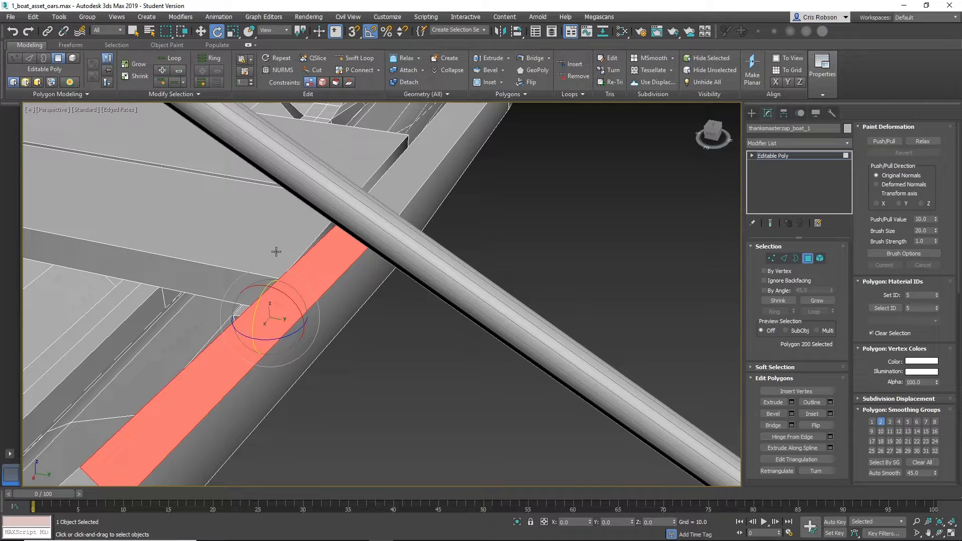
middle_drag(271, 286, 337, 255)
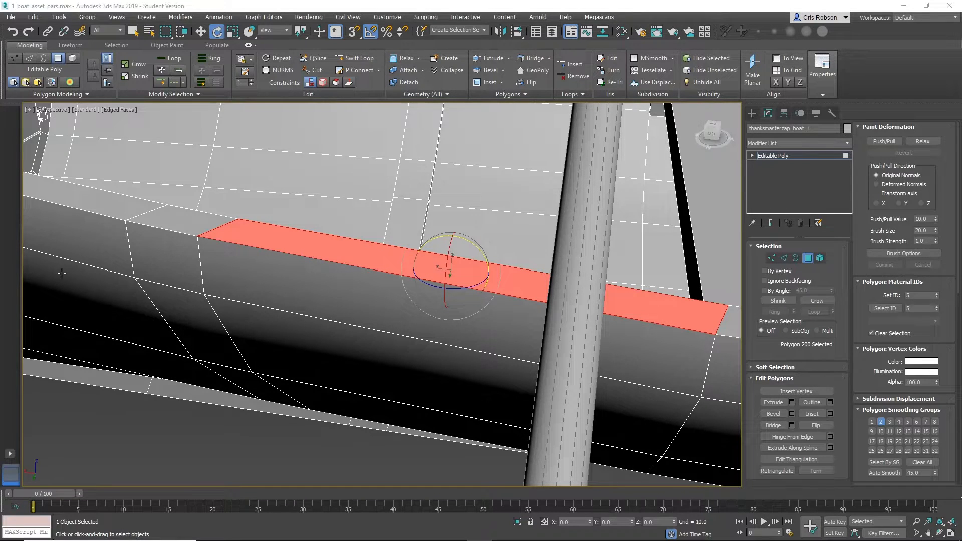
alt+middle_drag(168, 258, 331, 238)
alt+middle_drag(331, 238, 356, 275)
scroll(362, 265, up, 3)
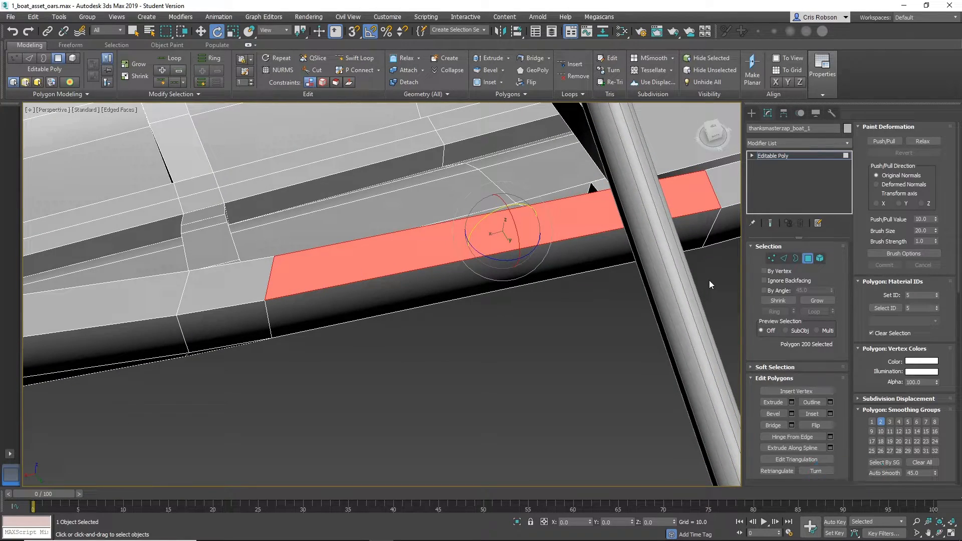
alt+middle_drag(540, 289, 492, 266)
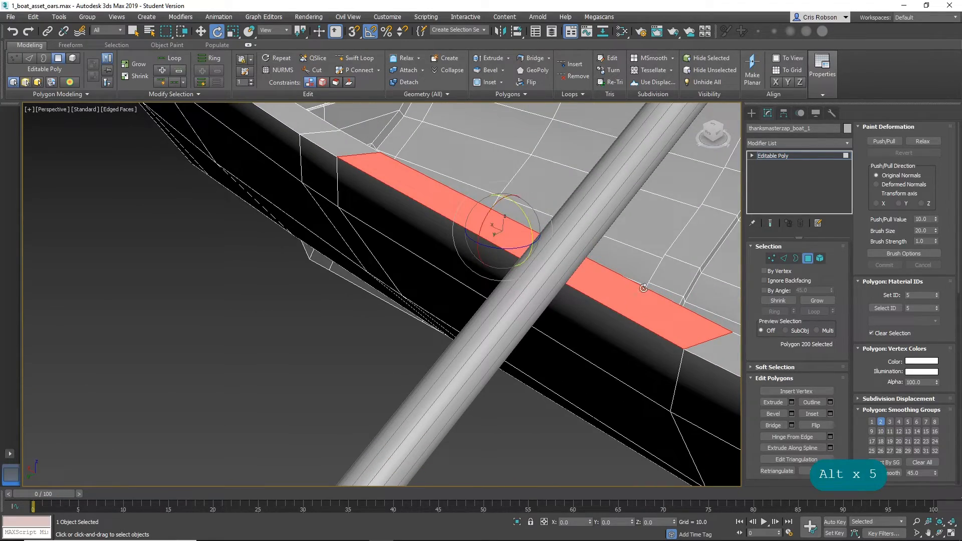
alt+middle_drag(623, 216, 636, 250)
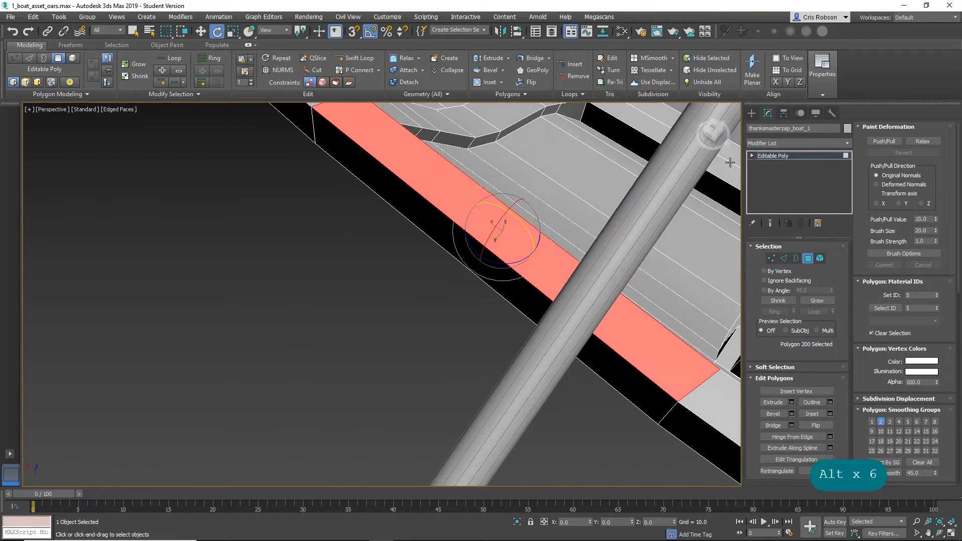
Create an AutoGrid box on top of the rim beneath the oar, about 28.1 x 3.9 x 0.8, with 3 length segments.
click(752, 113)
click(777, 174)
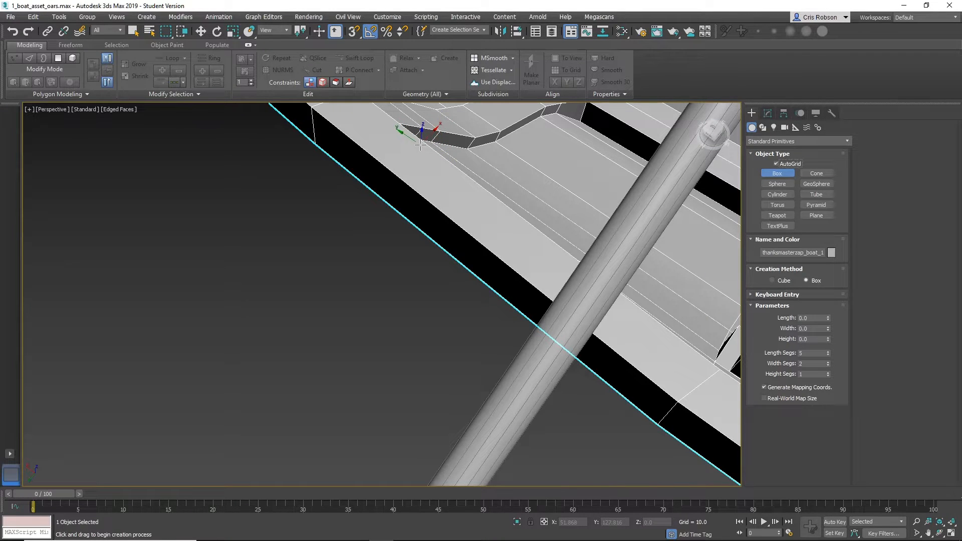
drag(420, 145, 654, 347)
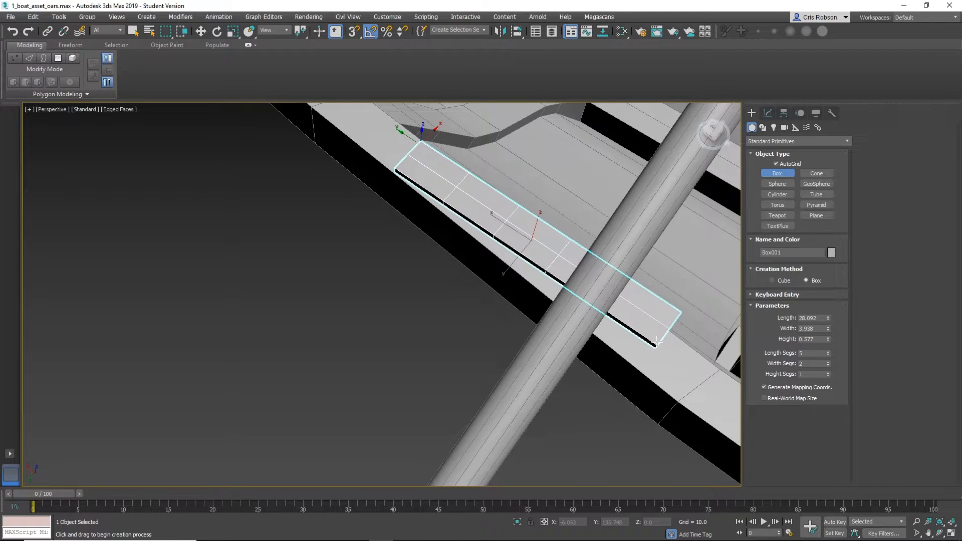
click(664, 318)
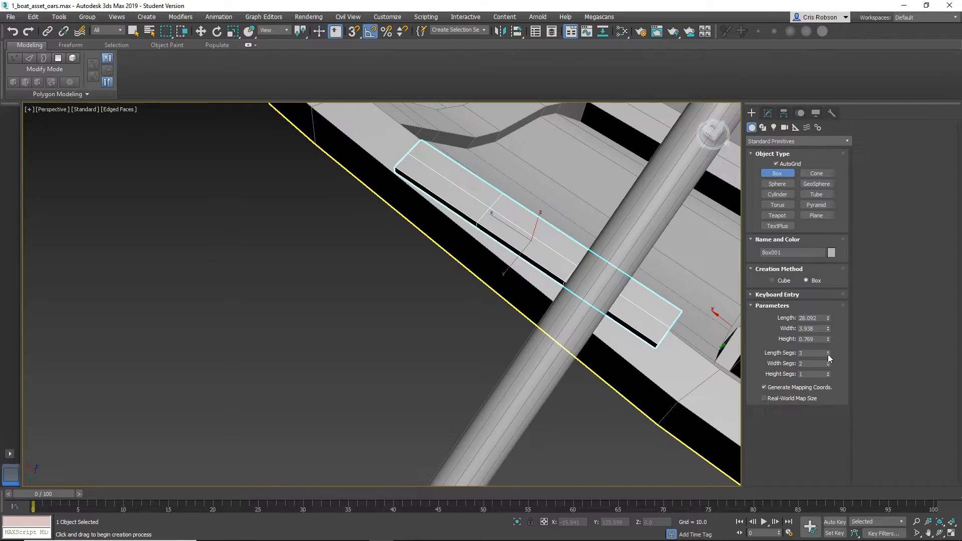
Rotate the box 5 degrees towards the rim's direction and move it onto the rim's top face under the oar.
mouse_move(471, 330)
alt+middle_down()
mouse_move(528, 294)
mouse_move(492, 280)
mouse_move(479, 316)
mouse_move(494, 344)
mouse_move(528, 323)
mouse_move(489, 332)
alt+middle_up()
key(e)
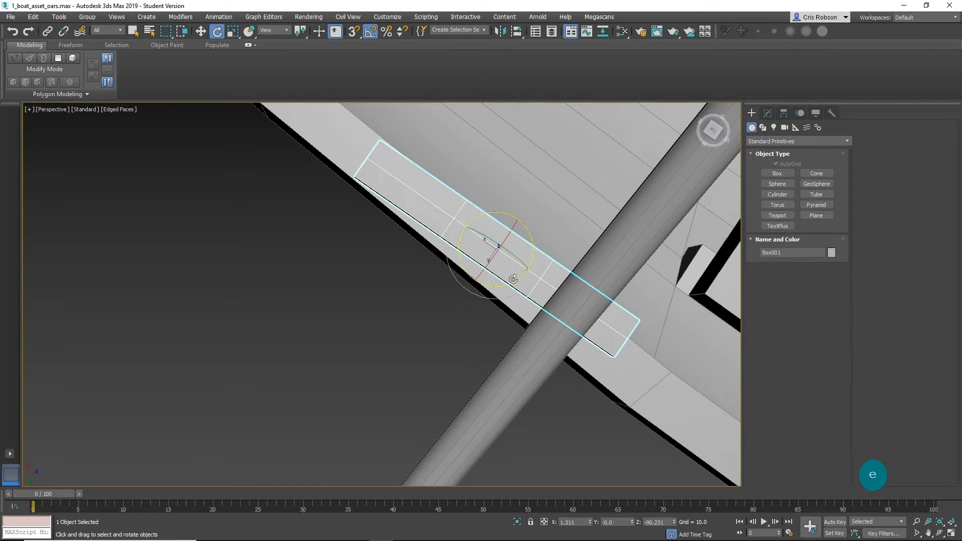
drag(513, 279, 515, 282)
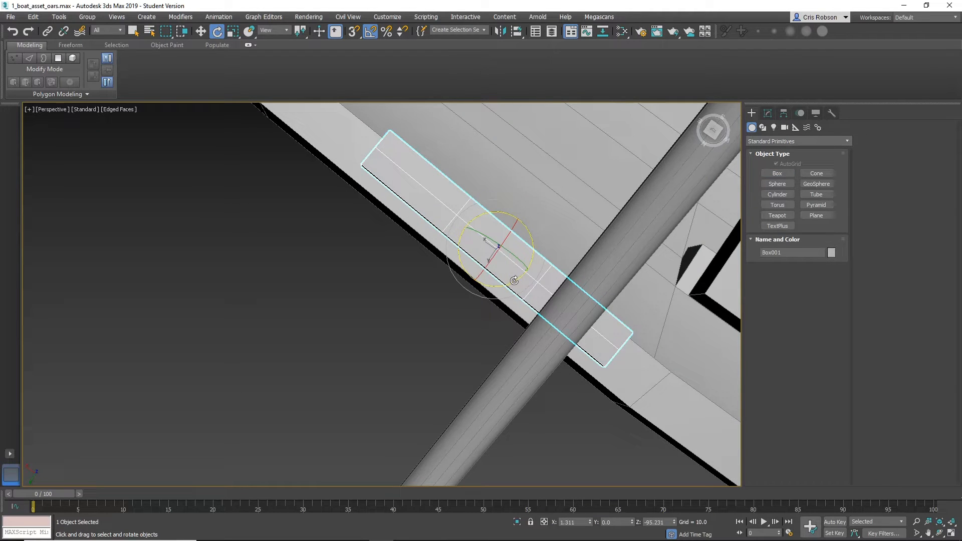
key(w)
drag(476, 253, 502, 289)
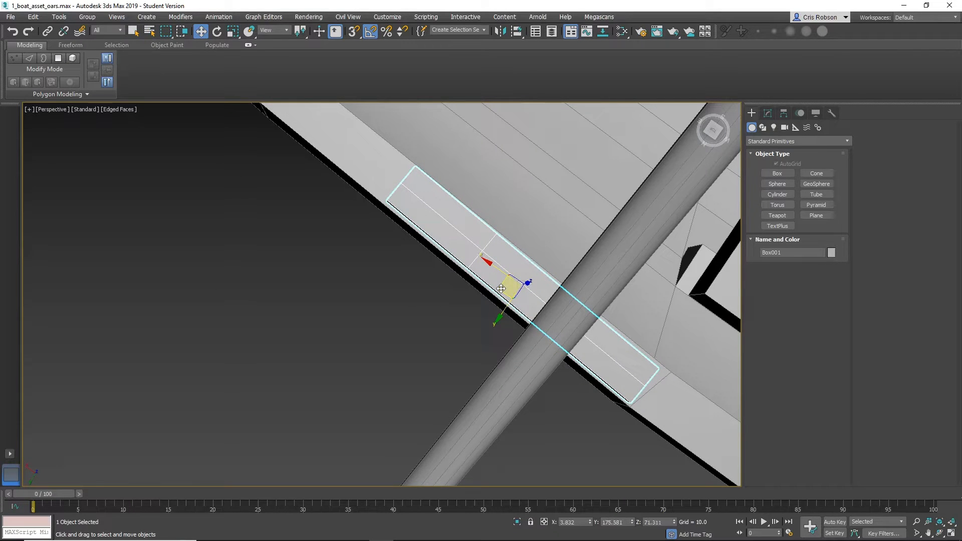
Turn off angle snapping and finely rotate the box so it runs parallel to the rim.
key(a)
key(e)
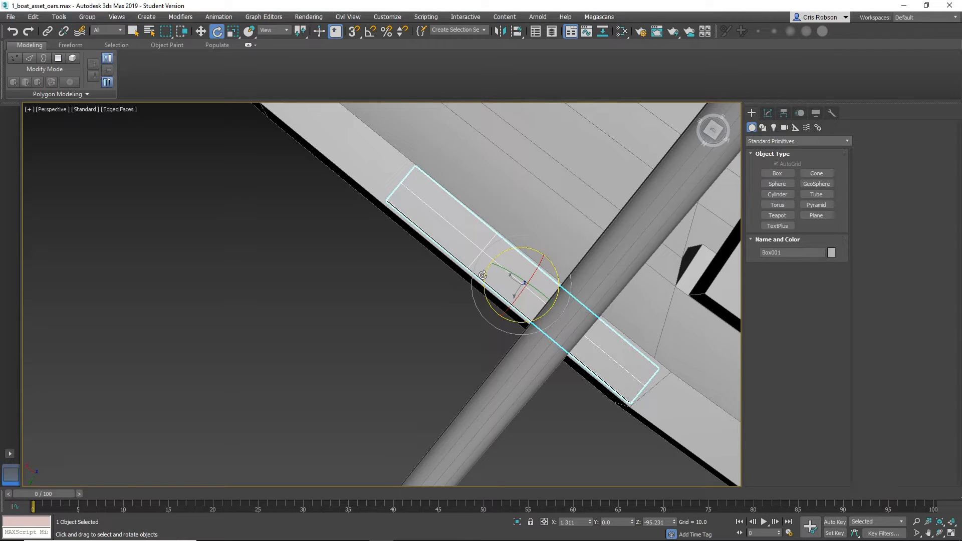
drag(483, 275, 483, 276)
alt+middle_drag(450, 320, 471, 321)
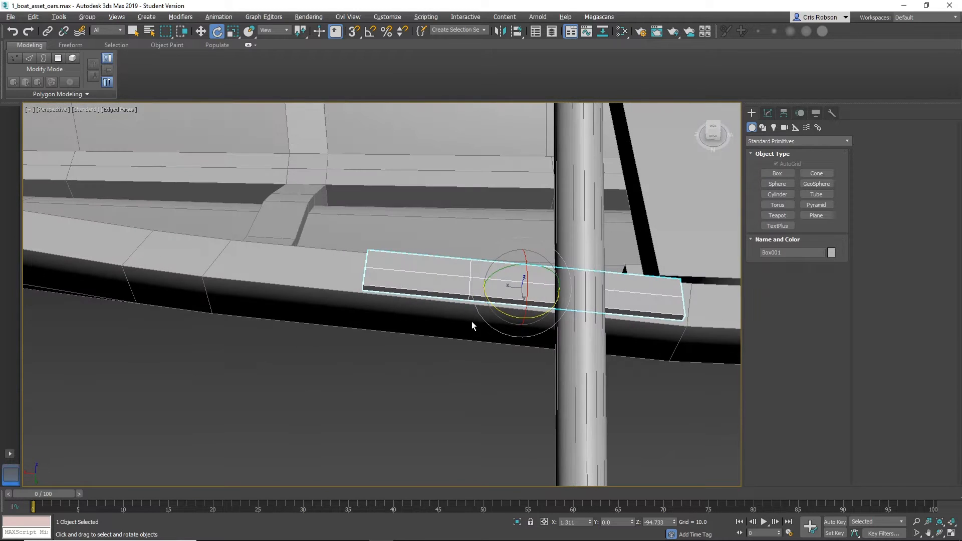
Set the reference coordinate system to Local and slide the box lengthwise along the rim until it is centred under the oar.
key(w)
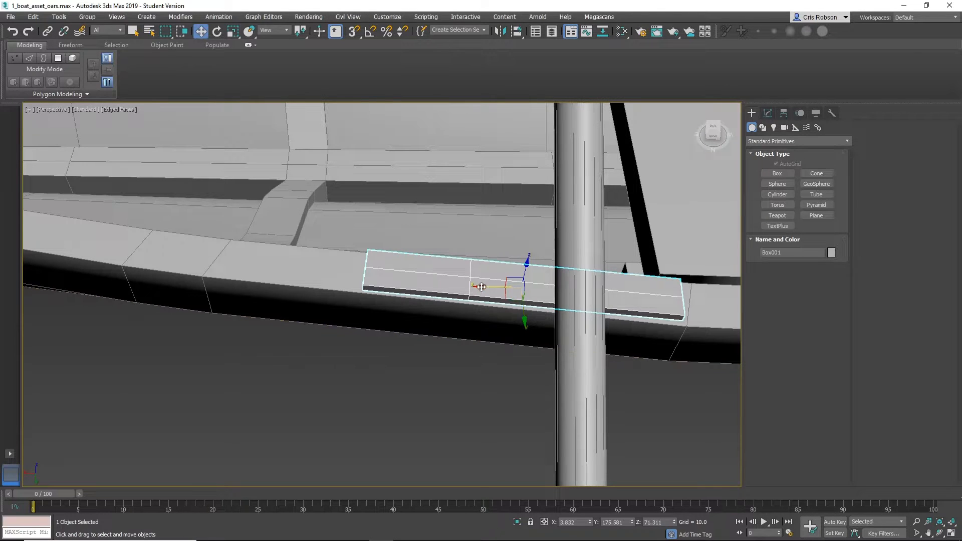
drag(498, 287, 472, 306)
key(ctrl+z)
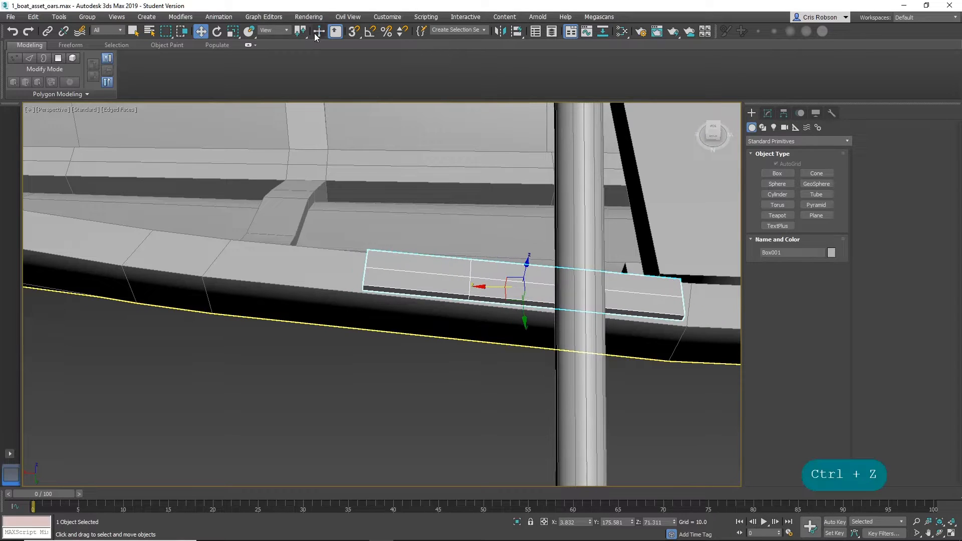
click(270, 30)
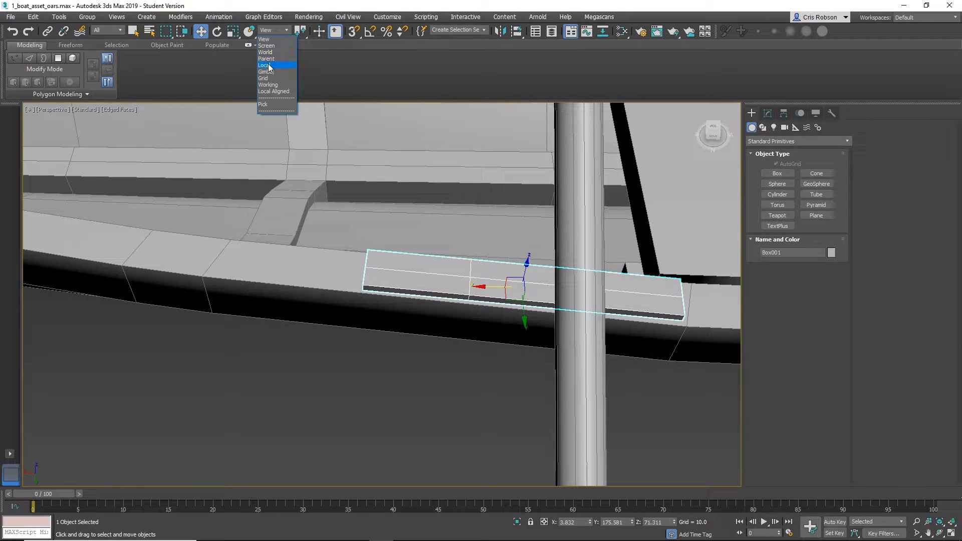
click(269, 68)
drag(493, 285, 542, 294)
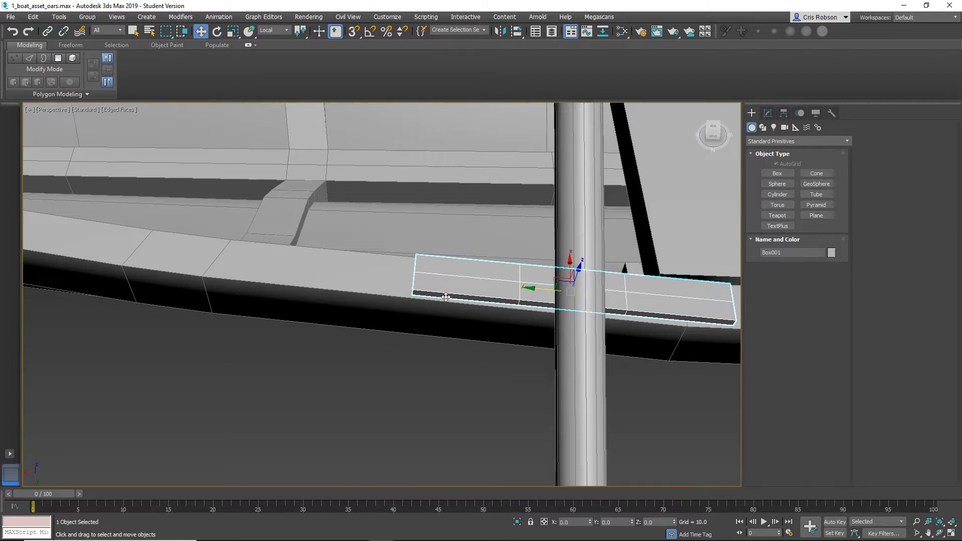
alt+middle_drag(446, 298, 346, 279)
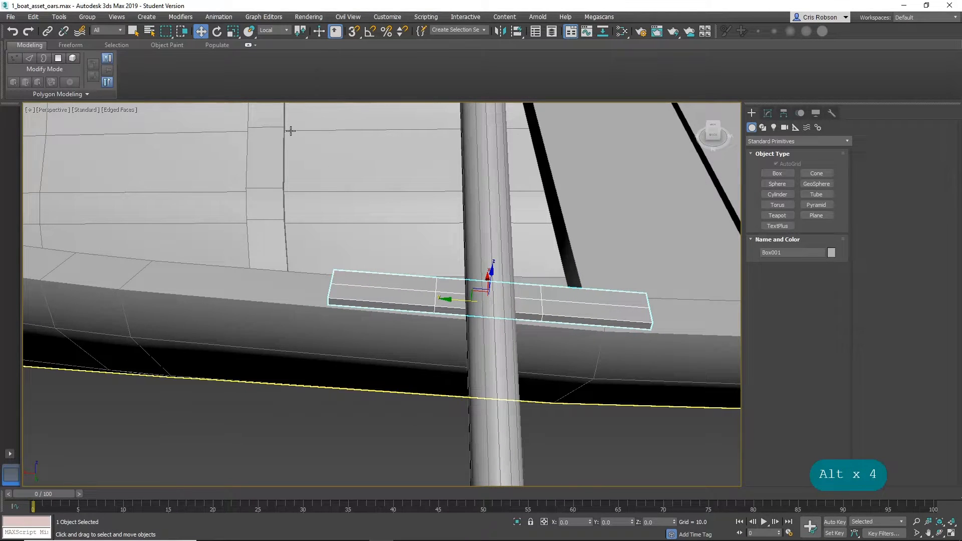
Set the box's width segments to 1.
click(765, 114)
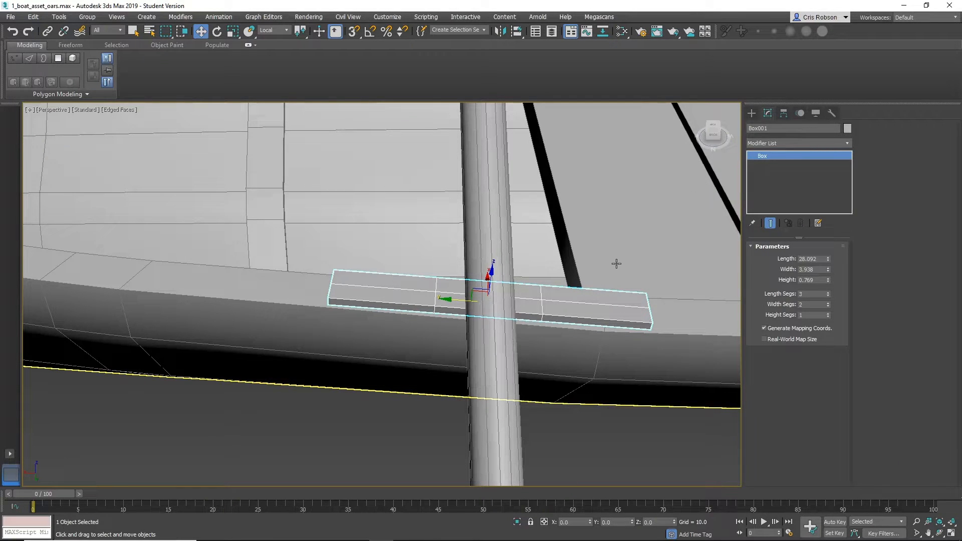
right_click(599, 310)
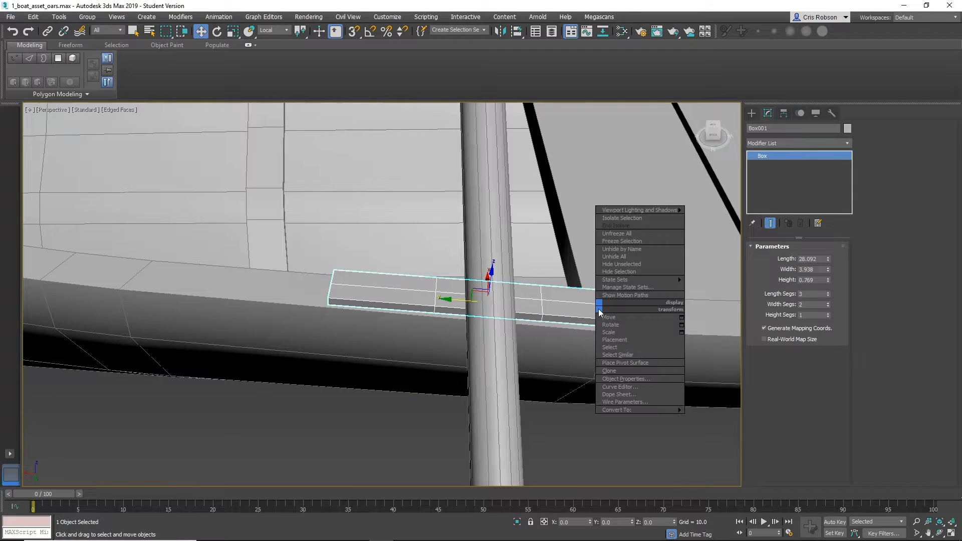
click(830, 308)
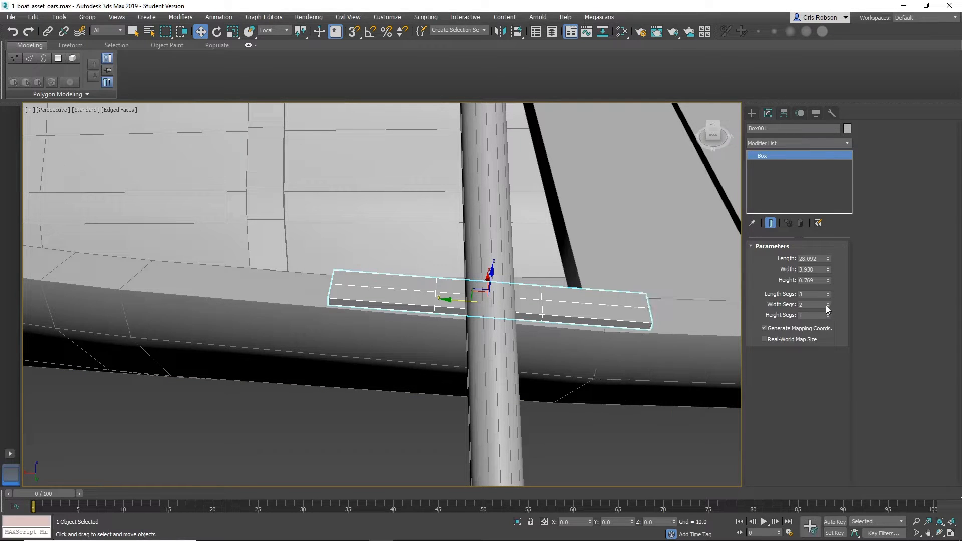
click(828, 307)
right_click(612, 320)
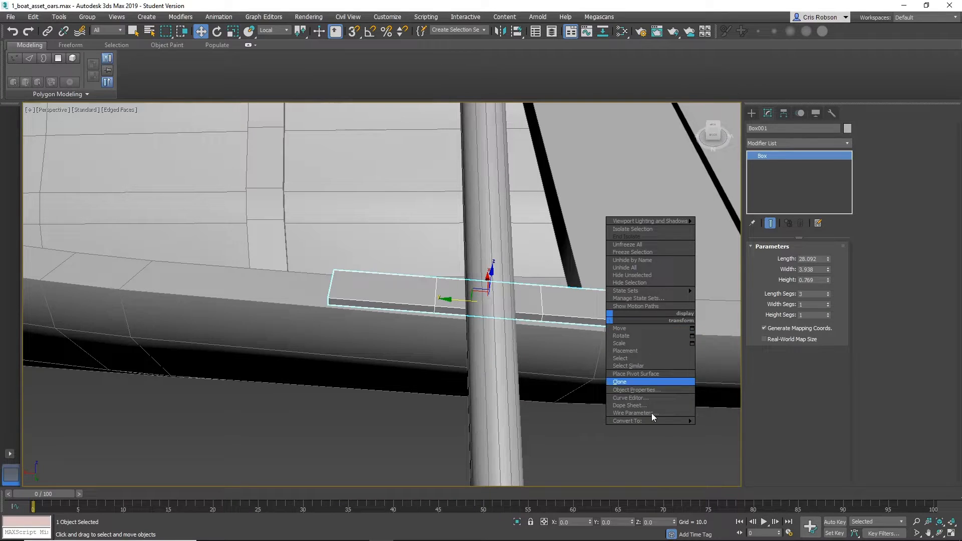
mouse_move(651, 421)
click(720, 434)
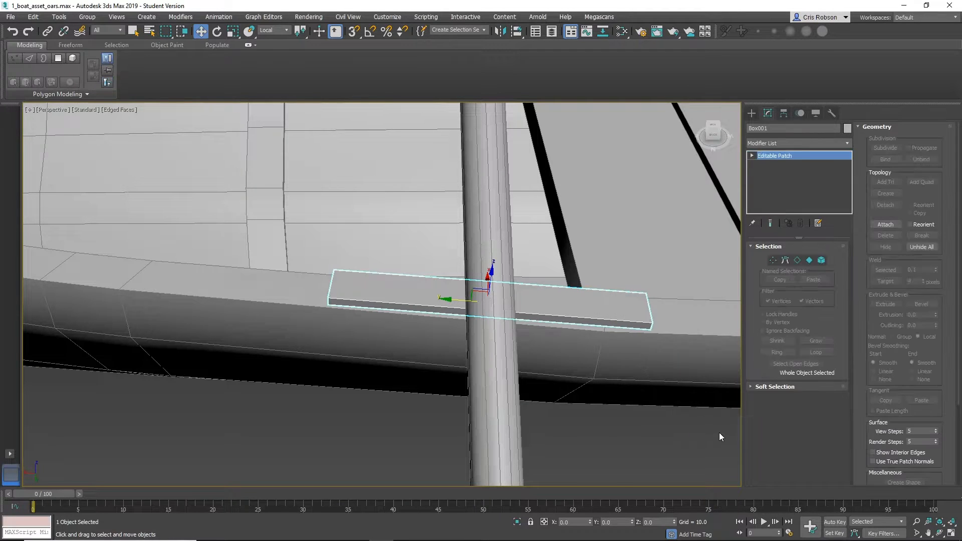
key(ctrl+z)
Convert the box on the rim to an Editable Poly.
right_click(576, 314)
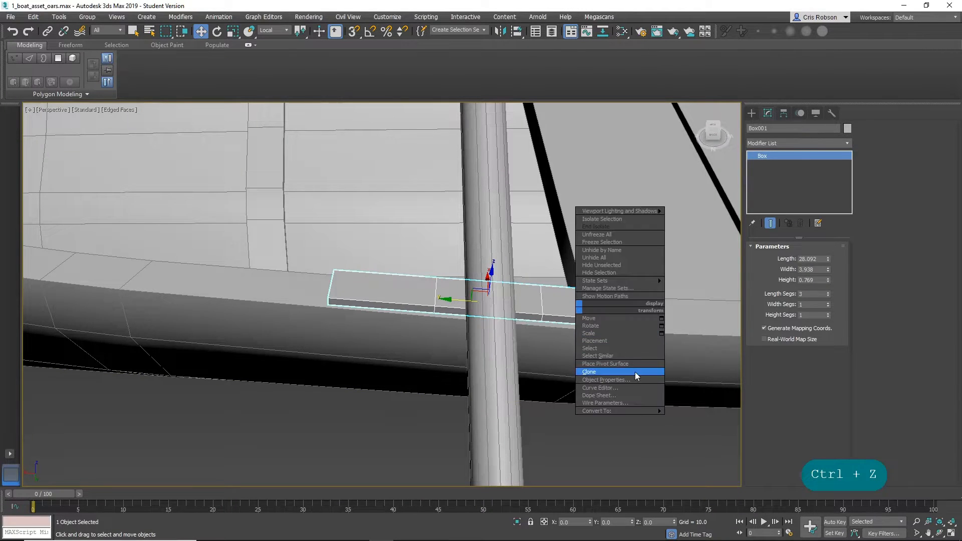
mouse_move(633, 411)
click(693, 419)
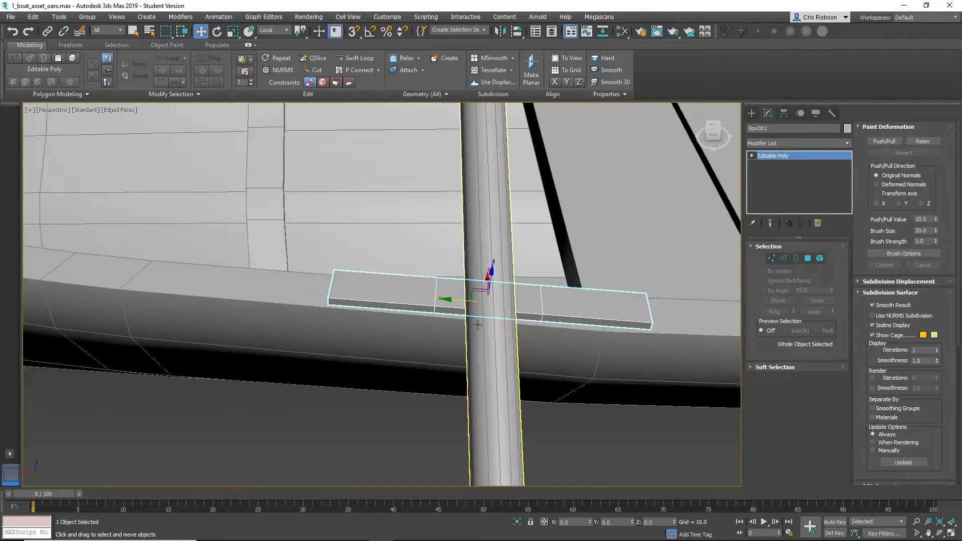
Use Swift Loop to add edge loops near both short ends and along both long sides of the box.
click(353, 59)
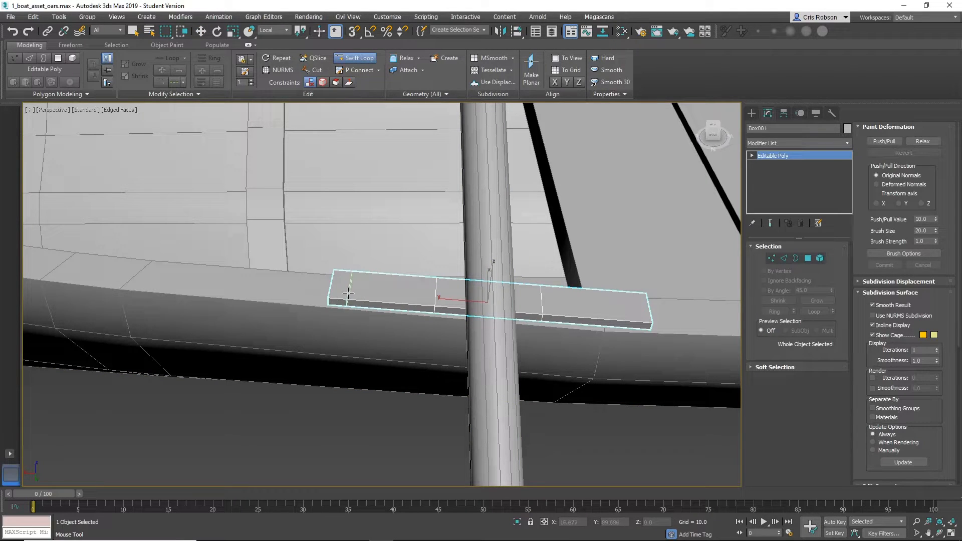
click(348, 294)
click(629, 307)
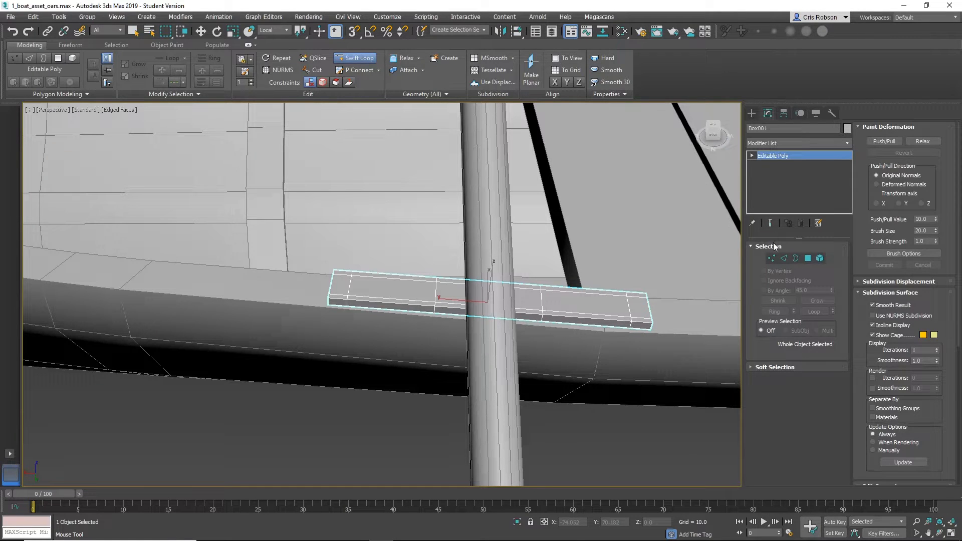
Extrude the three inner top polygons of the box upward into a raised block along the base.
click(808, 258)
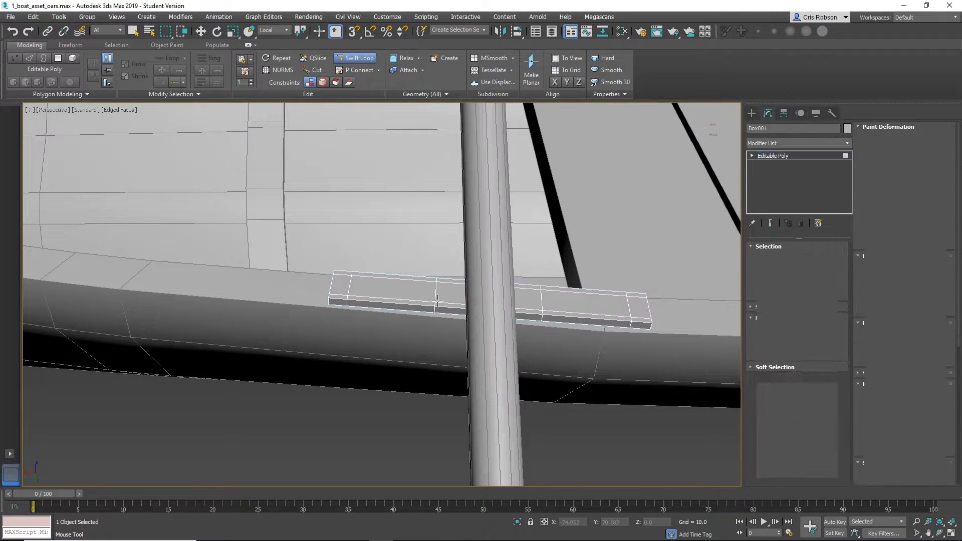
key(w)
click(417, 293)
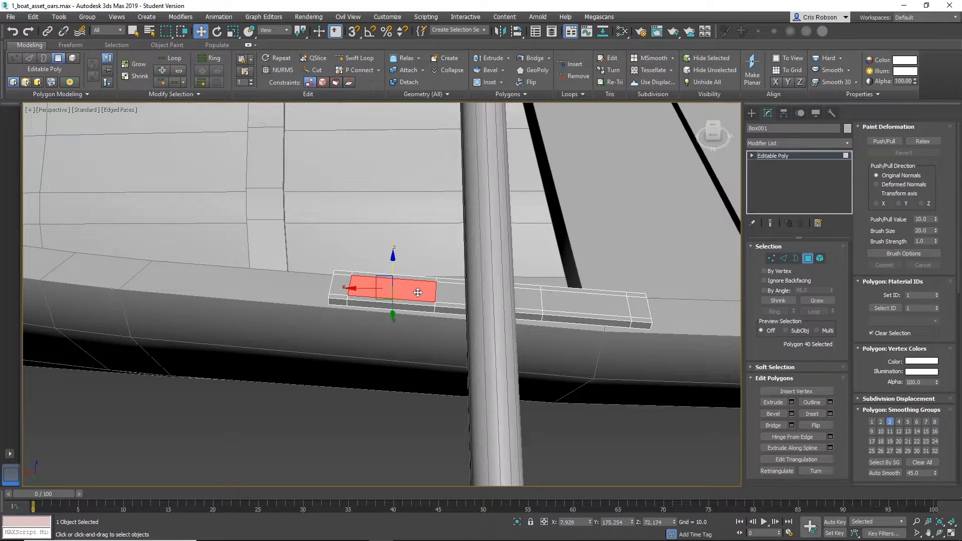
ctrl+click(438, 295)
ctrl+click(567, 309)
alt+middle_drag(612, 328, 553, 307)
scroll(542, 306, down, 4)
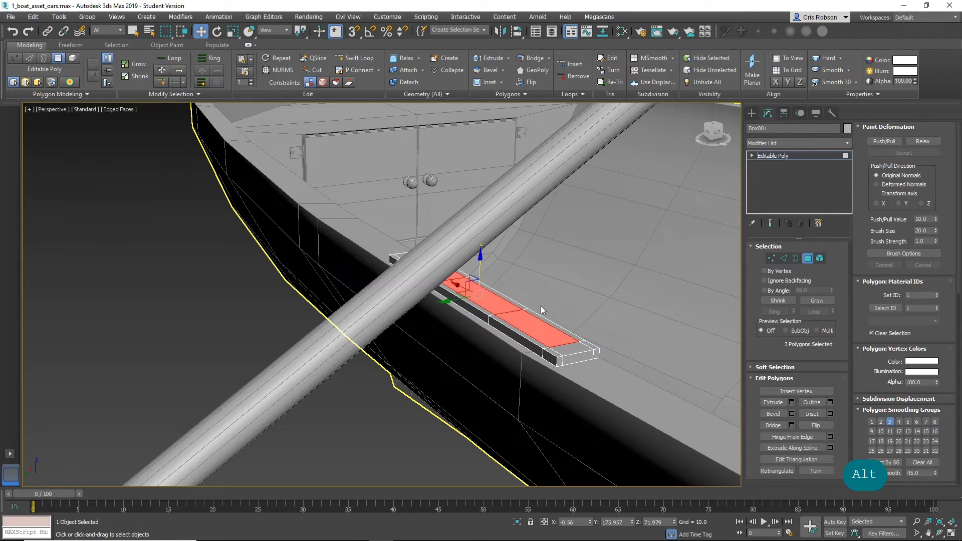
key(z)
mouse_move(464, 290)
alt+middle_down()
mouse_move(583, 291)
mouse_move(465, 288)
mouse_move(469, 295)
alt+middle_up()
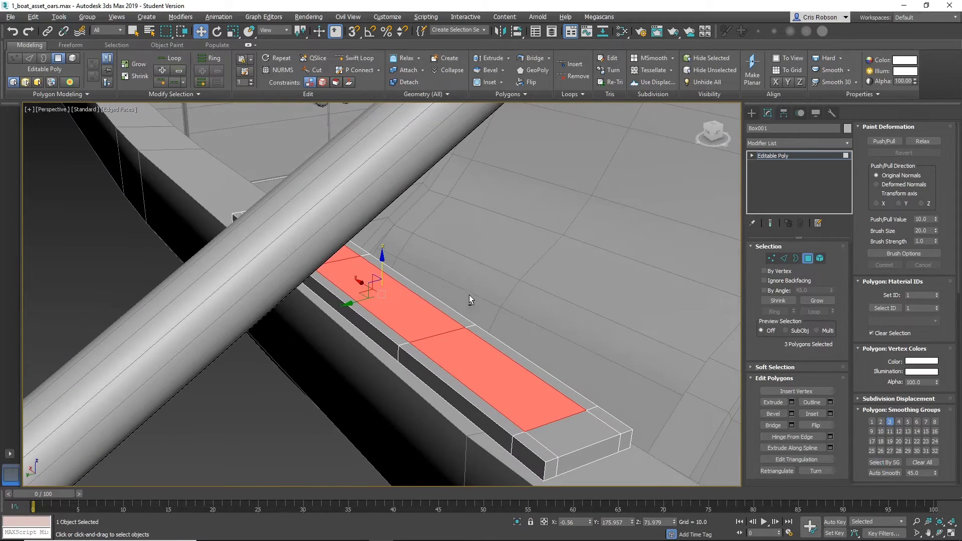
click(773, 402)
drag(515, 390, 510, 388)
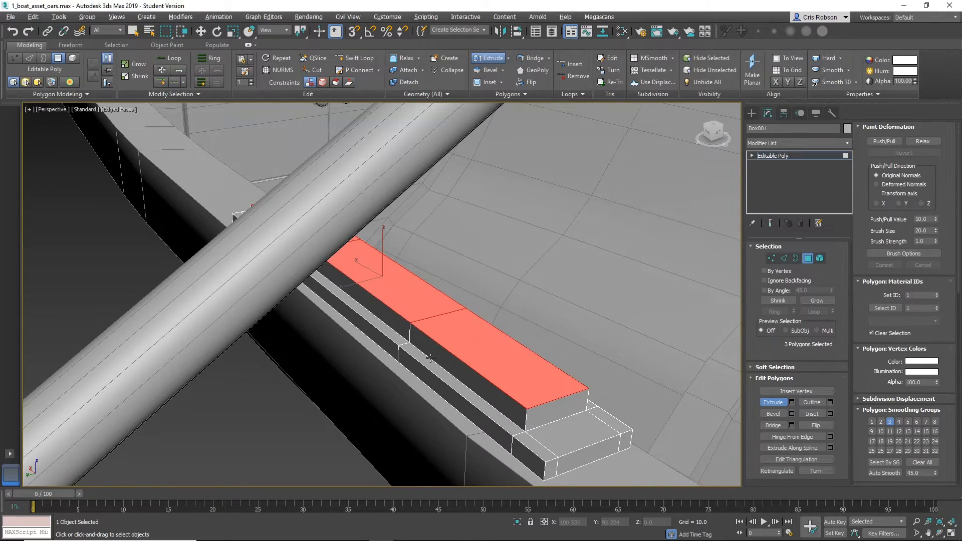
Move the extruded block's three top polygons slightly higher along Z.
alt+middle_drag(430, 357, 549, 353)
key(w)
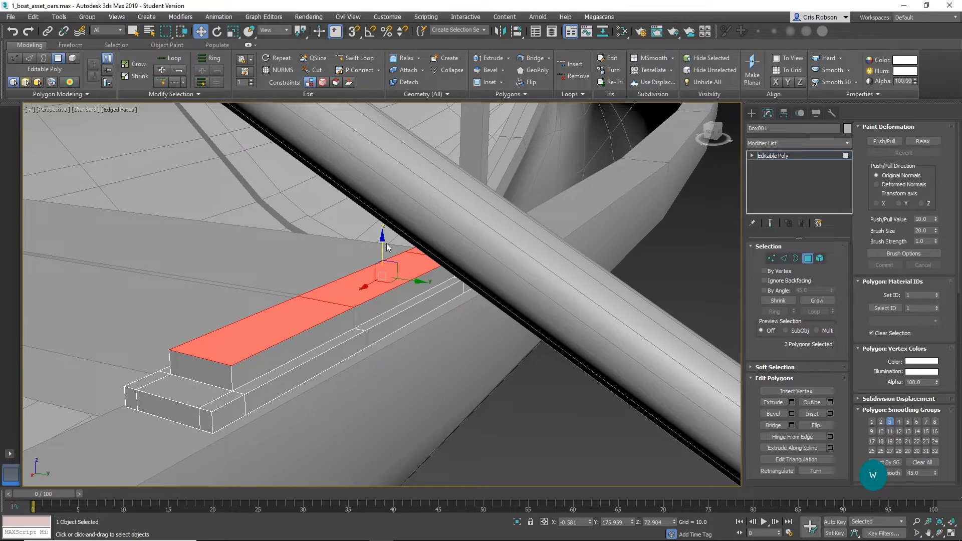
mouse_move(383, 243)
mouse_down()
mouse_move(384, 235)
mouse_move(376, 243)
mouse_up()
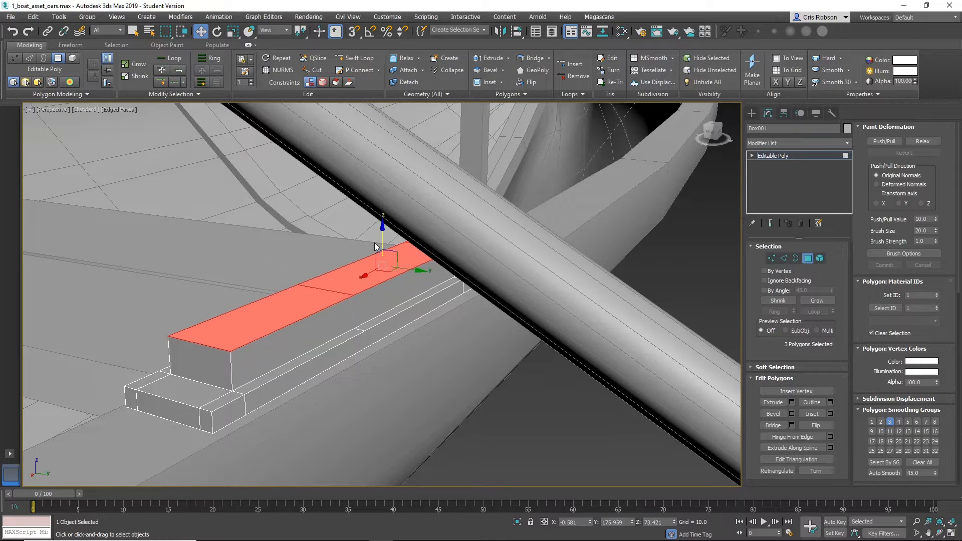
Extrude the block's two end top polygons into uprights on either side of the oar, and raise their tops further.
alt+middle_drag(525, 276, 474, 311)
ctrl+click(337, 241)
scroll(263, 240, down, 3)
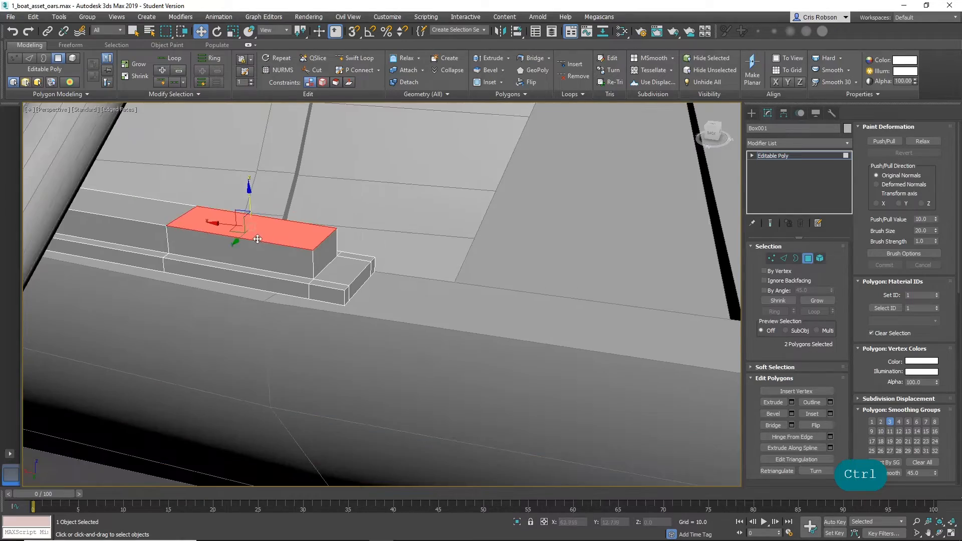
alt+middle_drag(264, 241, 336, 259)
alt+middle_drag(245, 233, 408, 278)
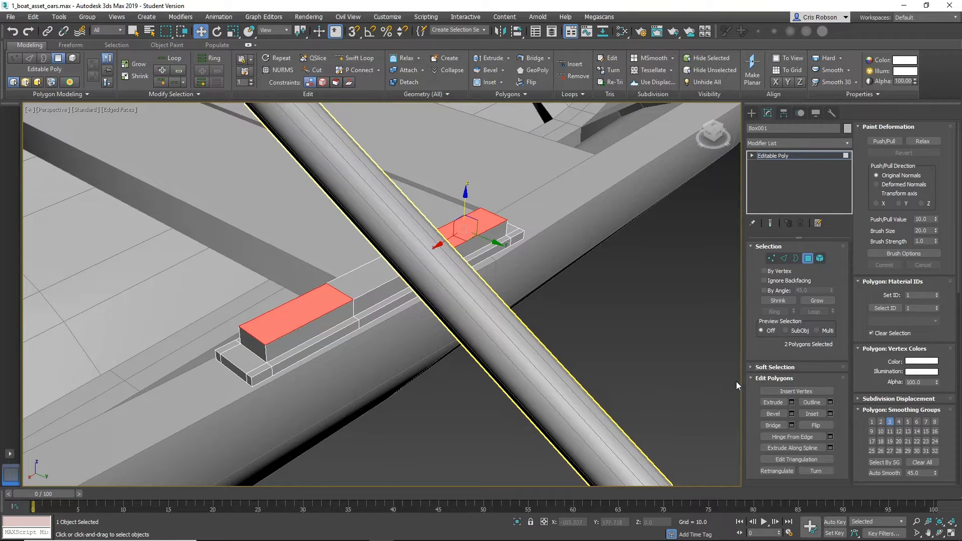
click(772, 403)
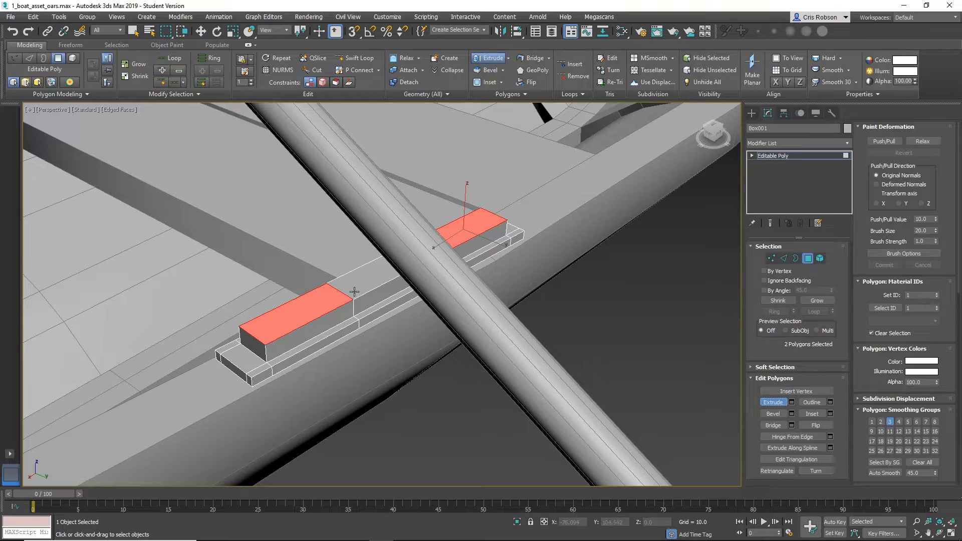
drag(322, 307, 321, 288)
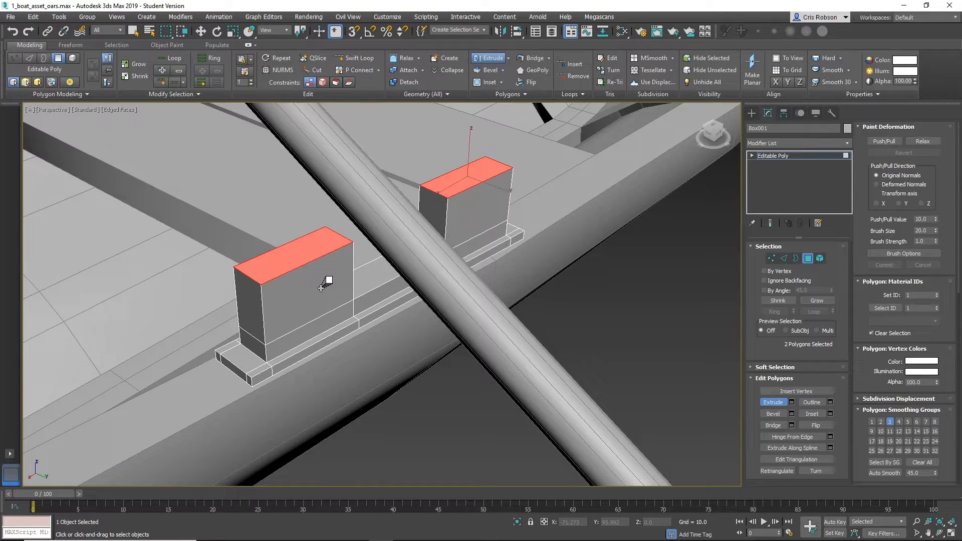
key(w)
alt+middle_drag(488, 316, 427, 301)
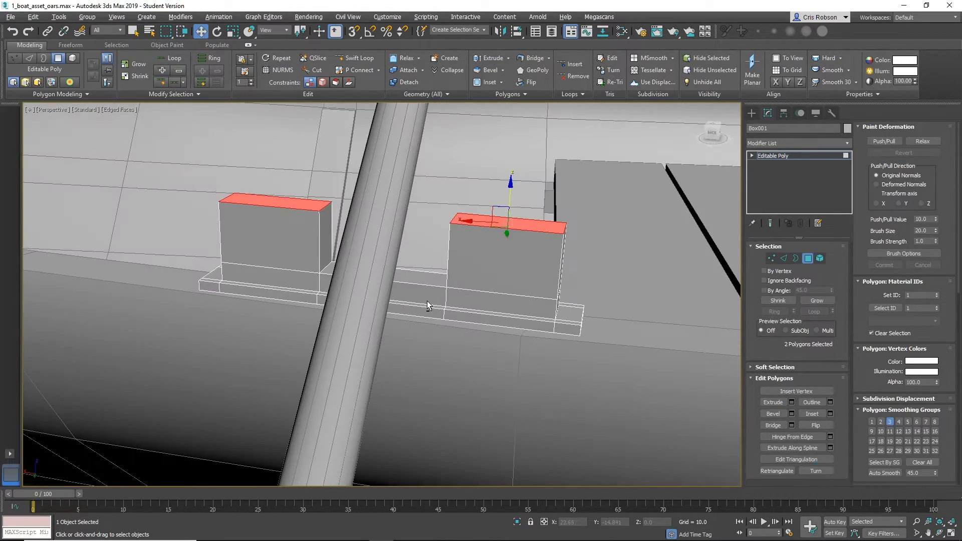
drag(509, 192, 509, 170)
mouse_move(338, 218)
alt+middle_down()
mouse_move(412, 220)
mouse_move(337, 232)
mouse_move(355, 235)
mouse_move(350, 226)
alt+middle_up()
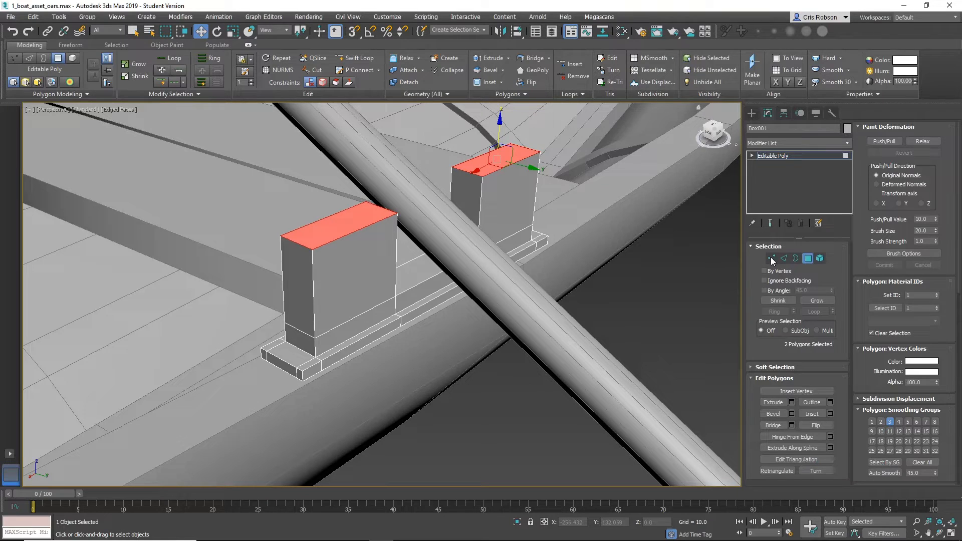
Lower the outer top edge of both uprights along Z so their tops slope down away from the oar.
click(784, 258)
click(530, 149)
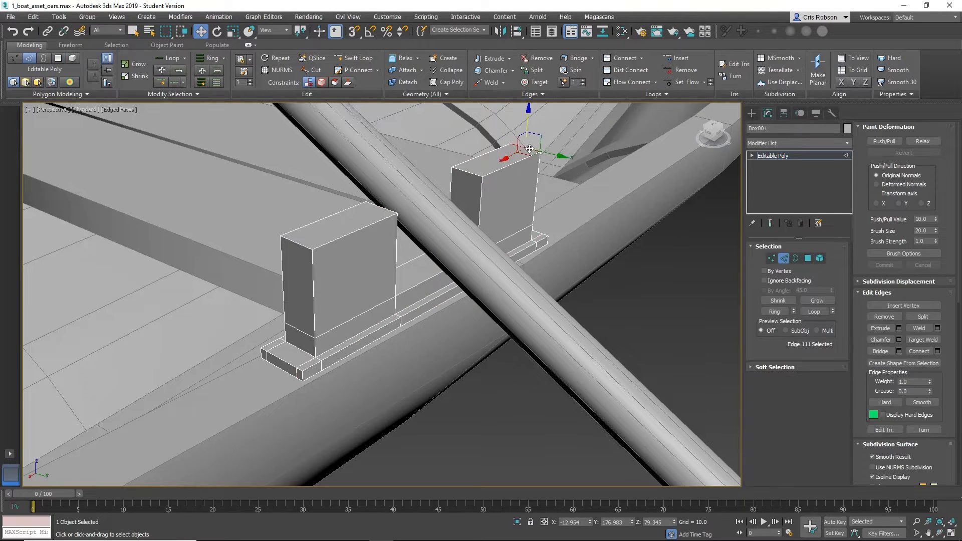
ctrl+click(290, 241)
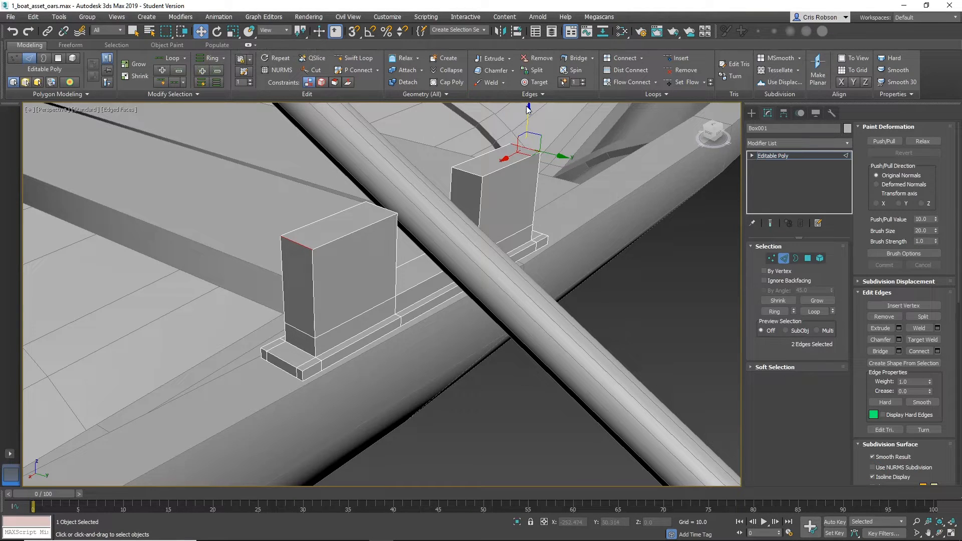
drag(528, 115, 528, 174)
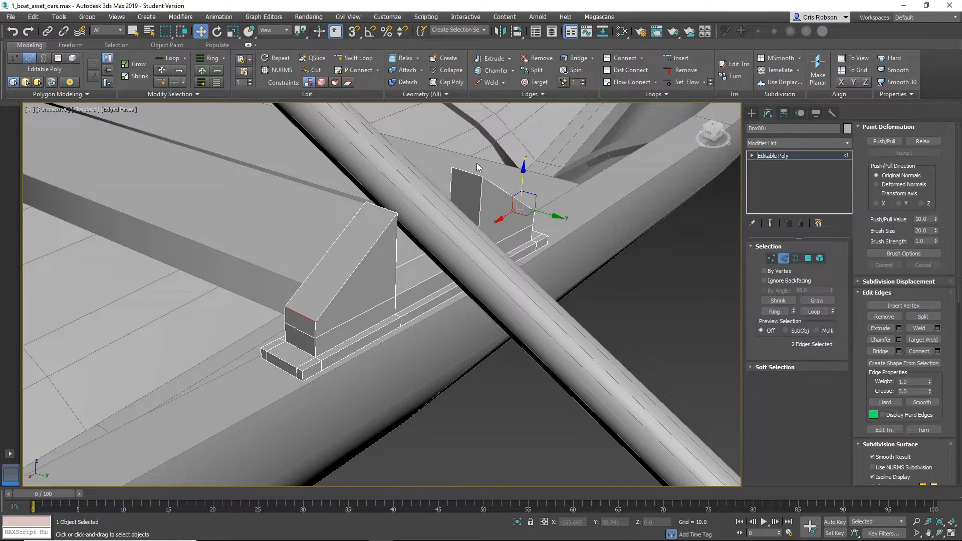
Chamfer the two edges where the uprights' inner faces meet the base beneath the oar.
alt+middle_drag(449, 269, 364, 278)
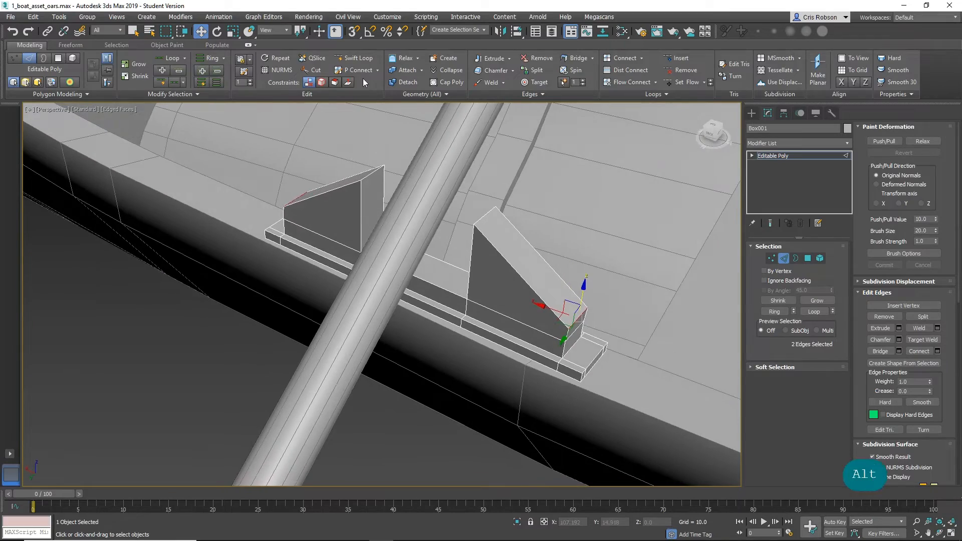
alt+middle_drag(260, 186, 336, 207)
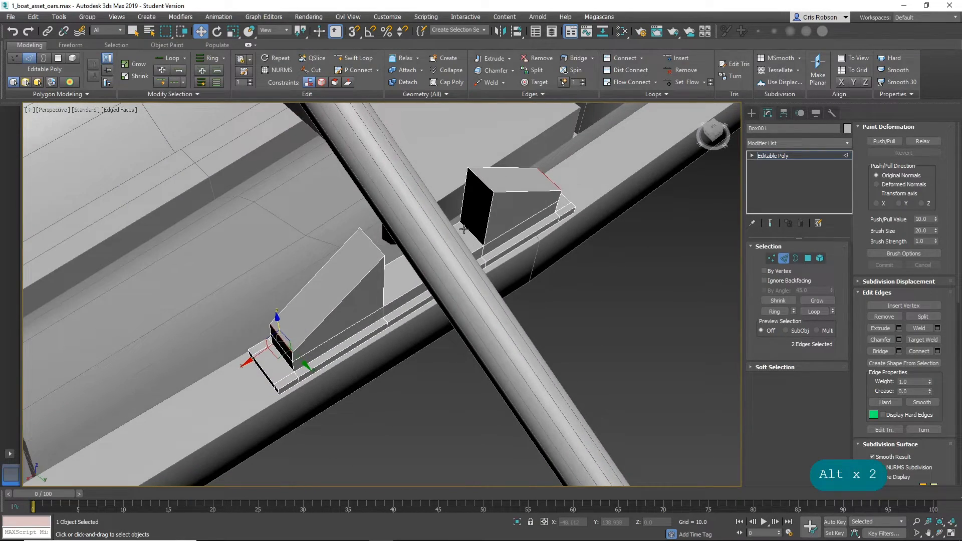
click(463, 229)
alt+middle_drag(464, 230, 414, 218)
ctrl+click(366, 192)
scroll(414, 218, up, 3)
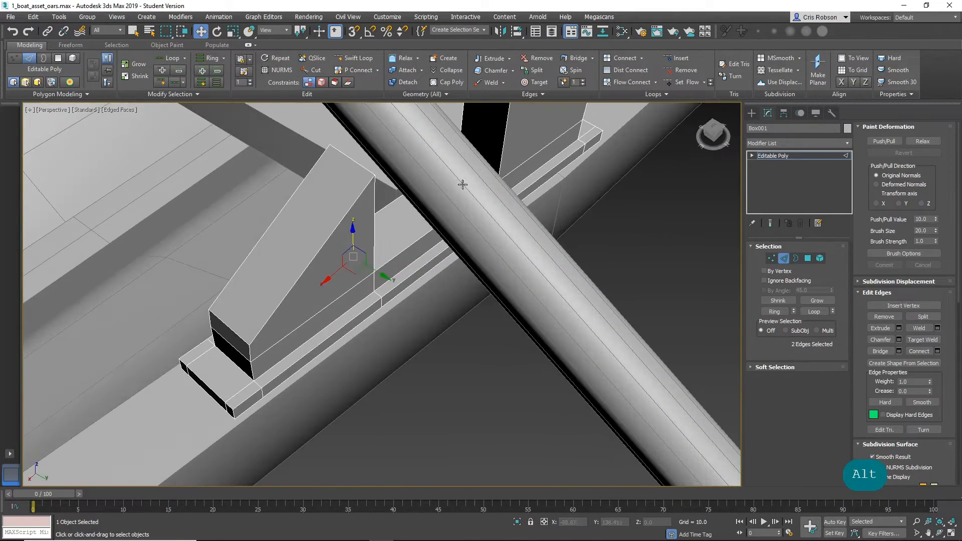
alt+middle_drag(463, 185, 461, 255)
scroll(439, 220, up, 2)
scroll(446, 232, up, 2)
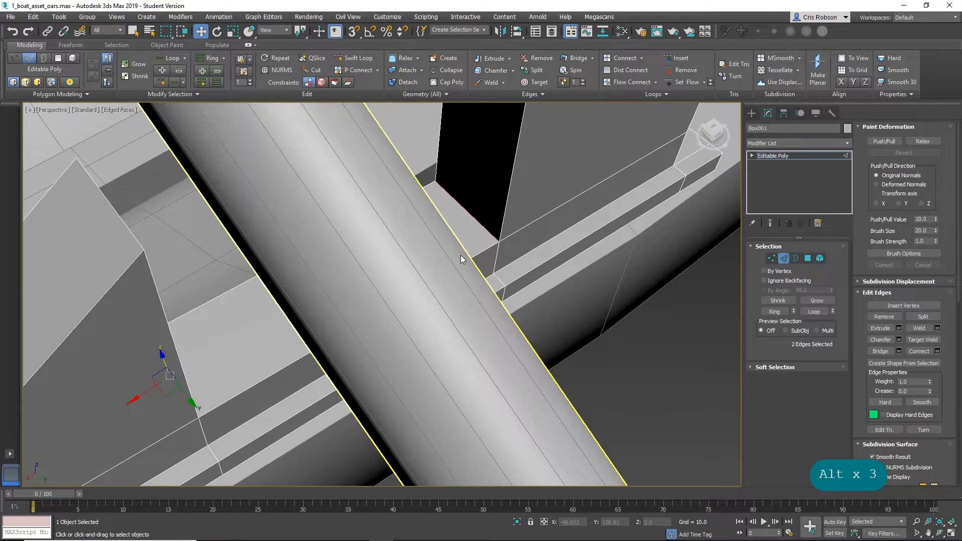
click(880, 341)
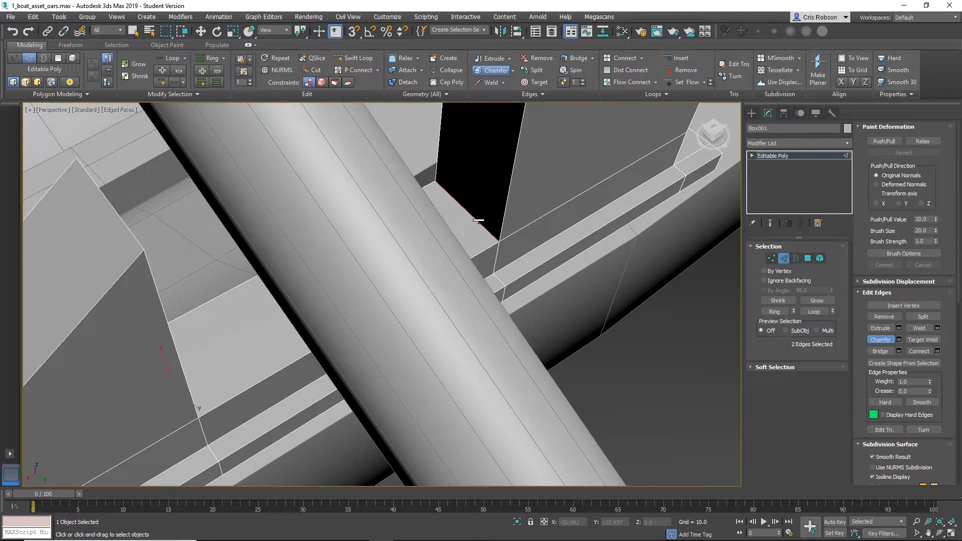
drag(477, 221, 481, 217)
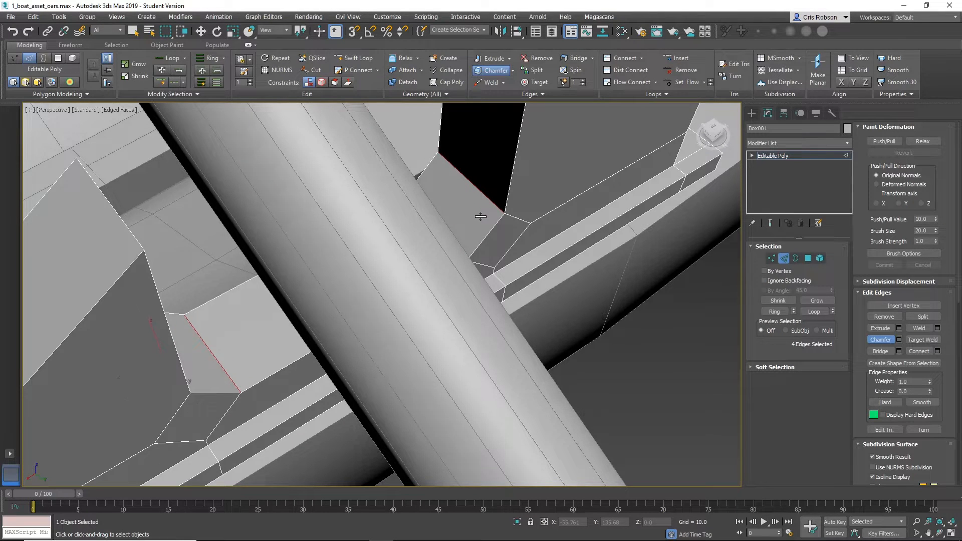
Chamfer the four resulting edges again to round the inner corners of the oar slot.
alt+middle_drag(494, 269, 507, 234)
drag(508, 234, 510, 233)
scroll(543, 253, down, 4)
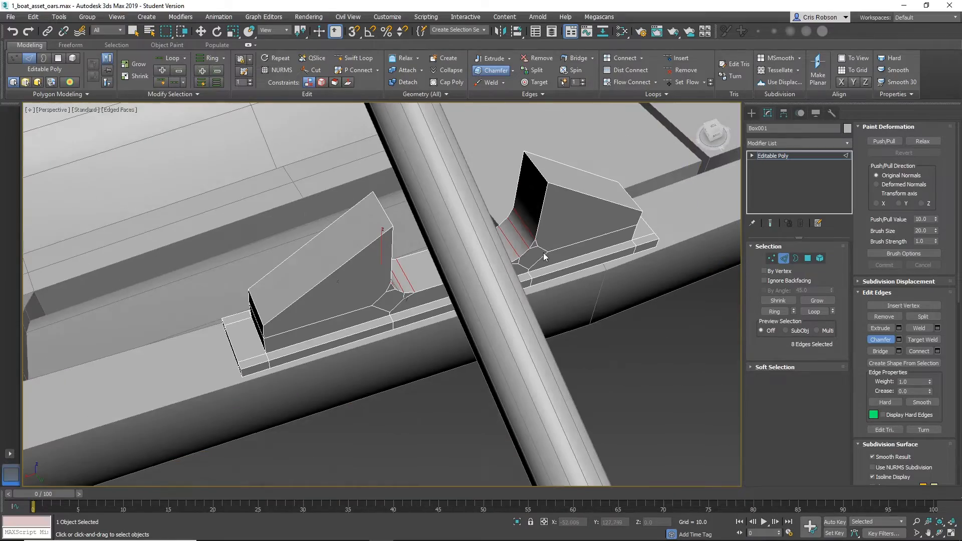
Delete the diamond and triangular corner polygons on both sides of the mount, plus the two long polygons between them on the inboard side.
alt+middle_drag(247, 207, 294, 191)
scroll(307, 206, up, 6)
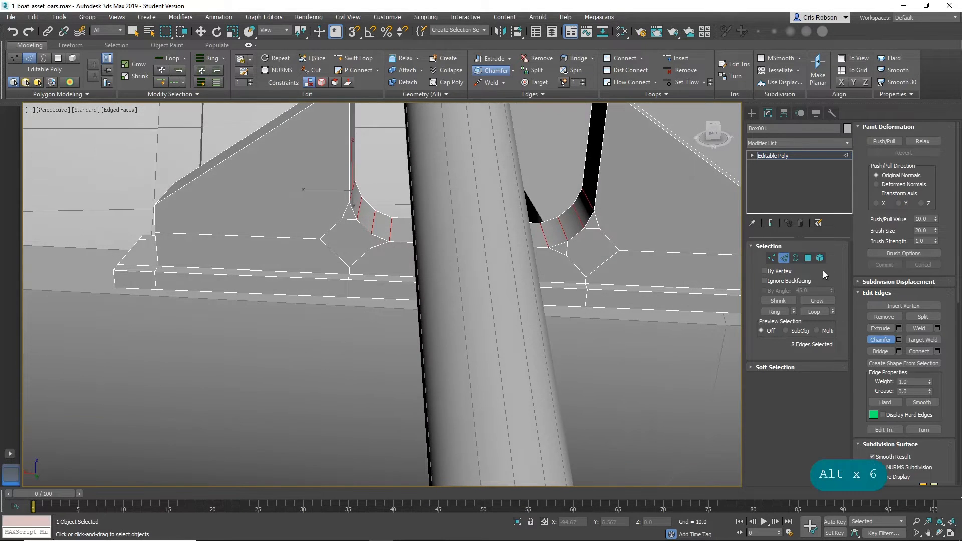
click(808, 258)
key(w)
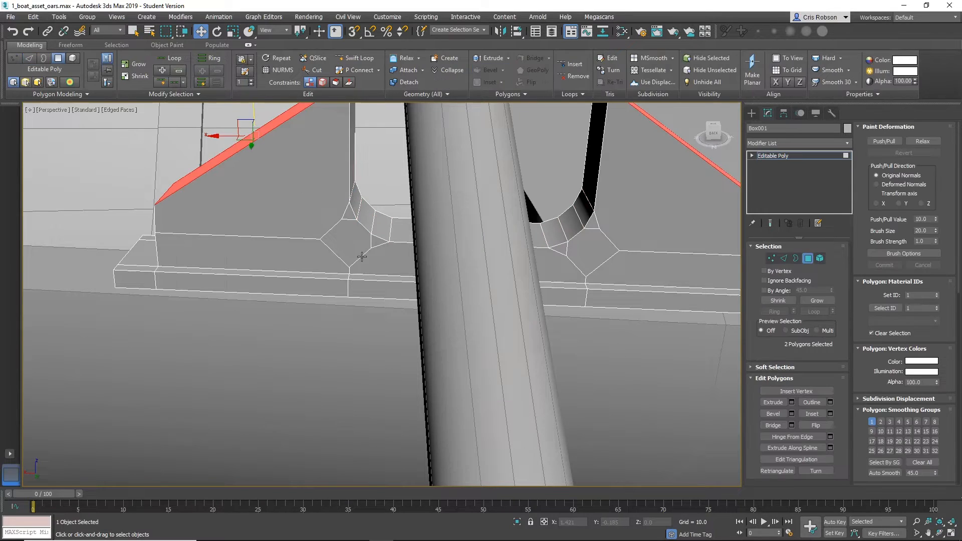
click(350, 216)
ctrl+click(354, 247)
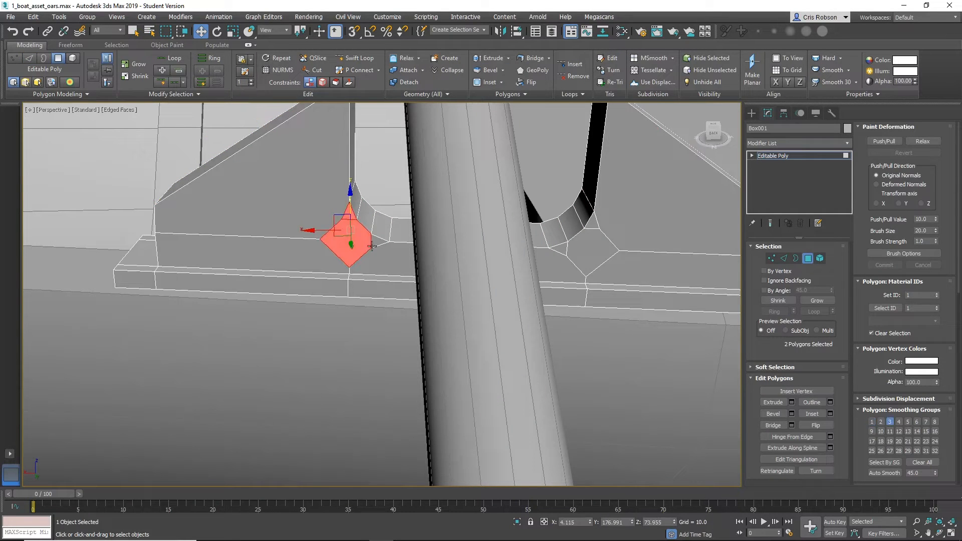
ctrl+click(375, 245)
key(q)
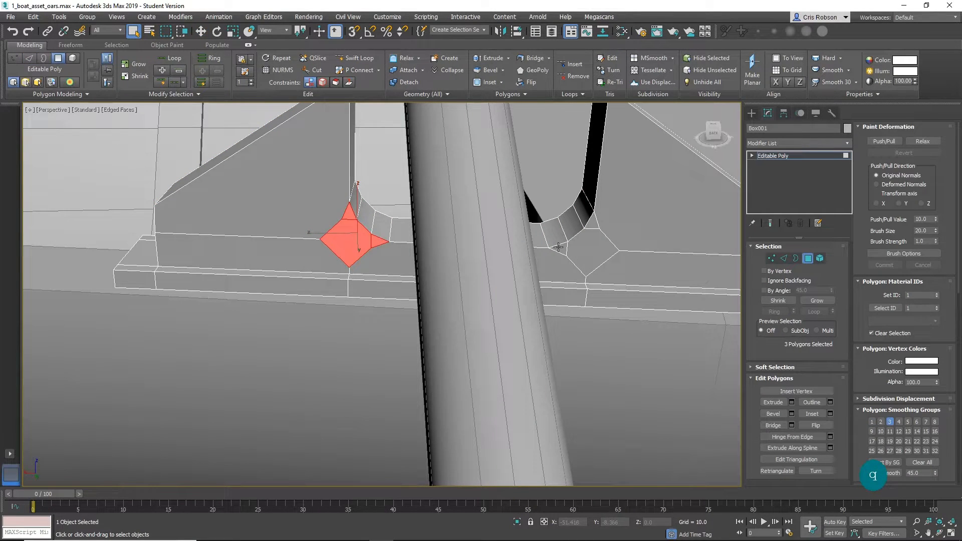
ctrl+click(583, 258)
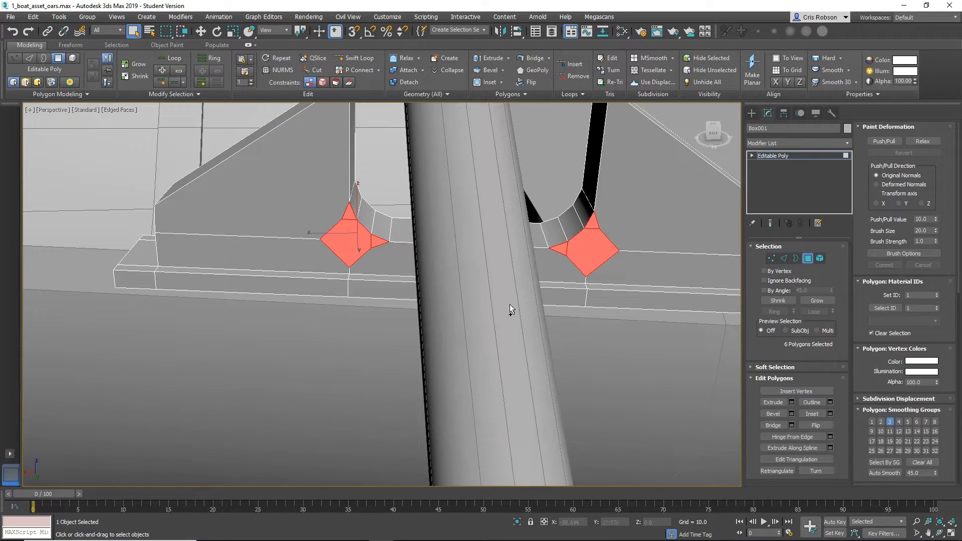
scroll(516, 279, down, 6)
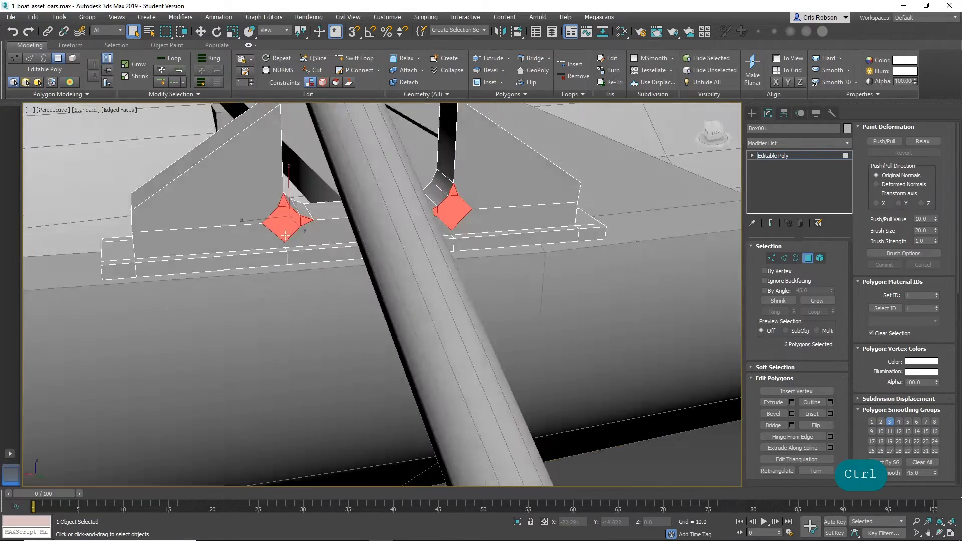
alt+middle_drag(285, 236, 415, 241)
middle_drag(357, 236, 383, 239)
scroll(383, 240, up, 3)
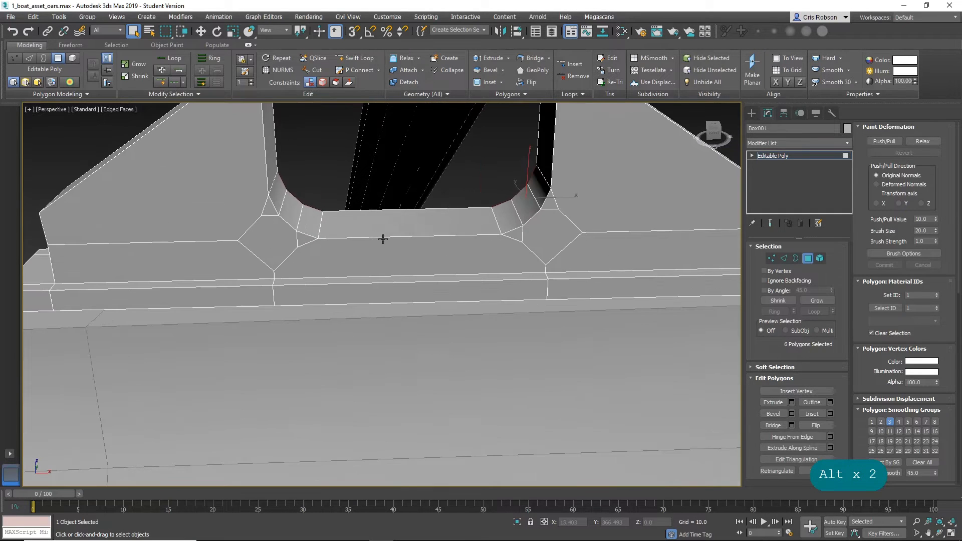
ctrl+click(270, 209)
ctrl+click(273, 238)
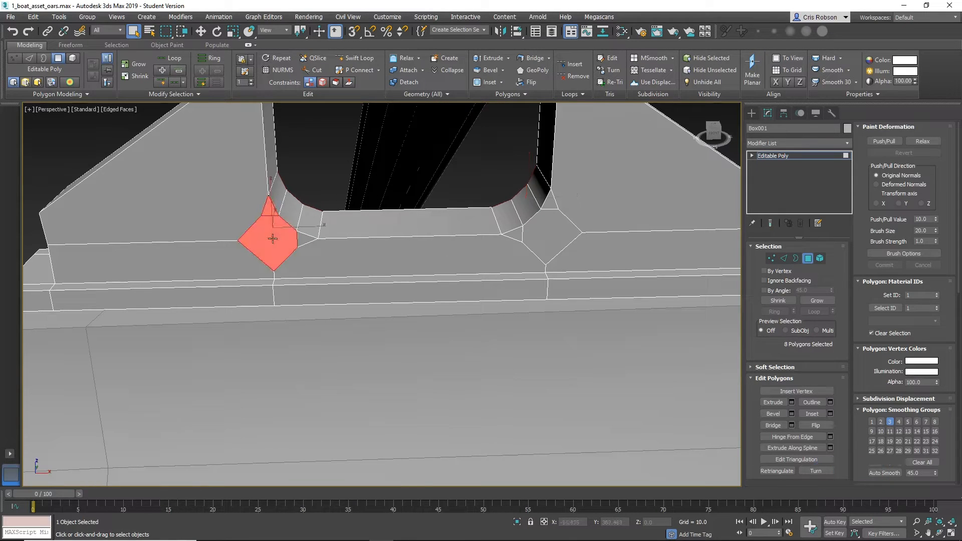
ctrl+click(303, 241)
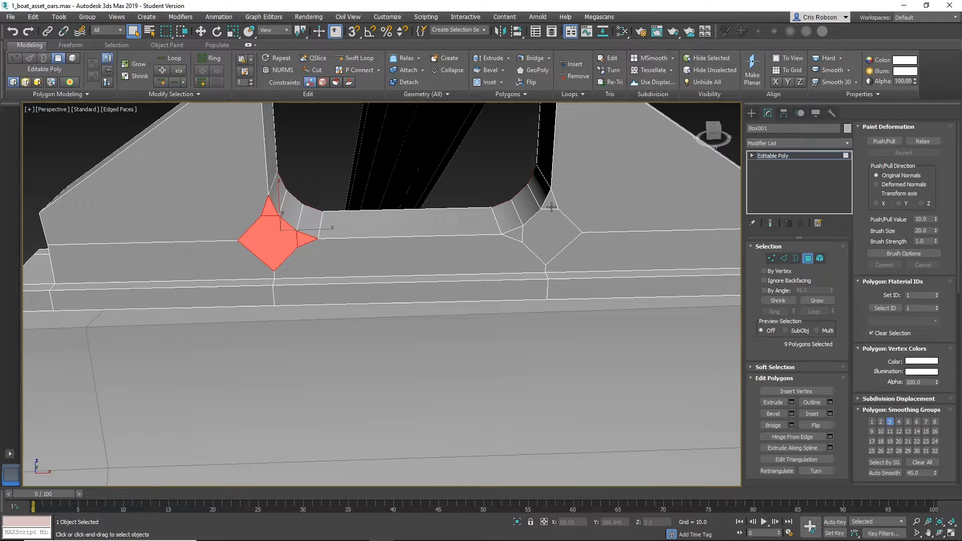
ctrl+click(538, 236)
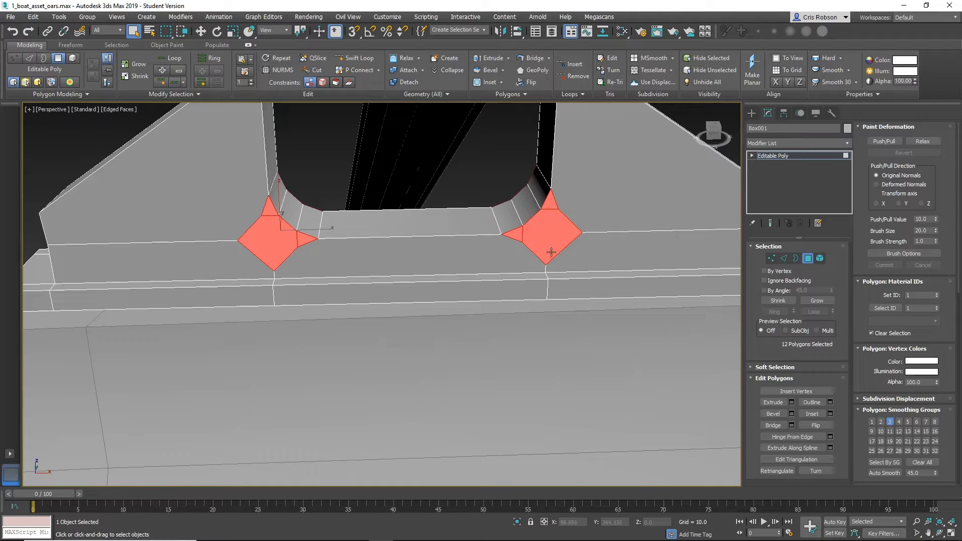
ctrl+click(511, 268)
ctrl+click(512, 277)
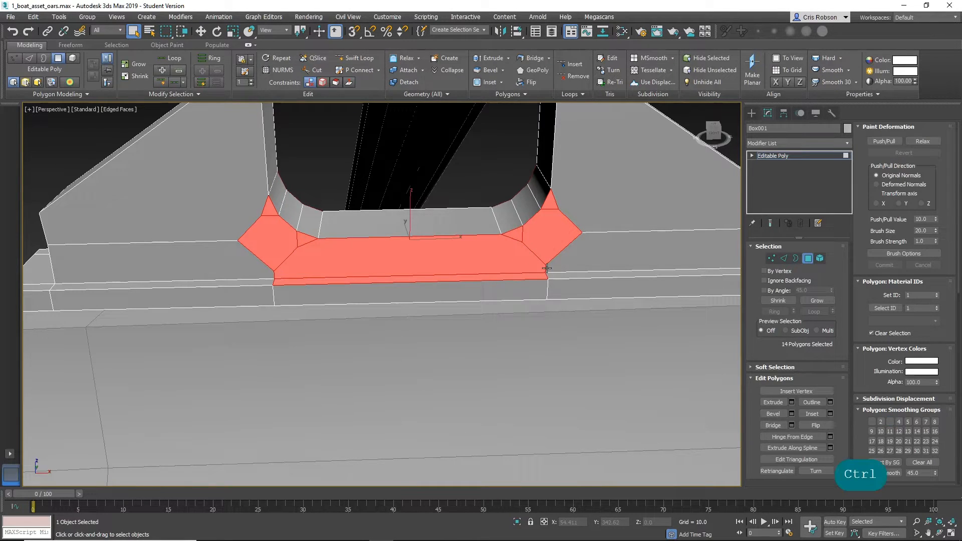
key(Delete)
middle_drag(584, 264, 473, 233)
scroll(474, 233, down, 4)
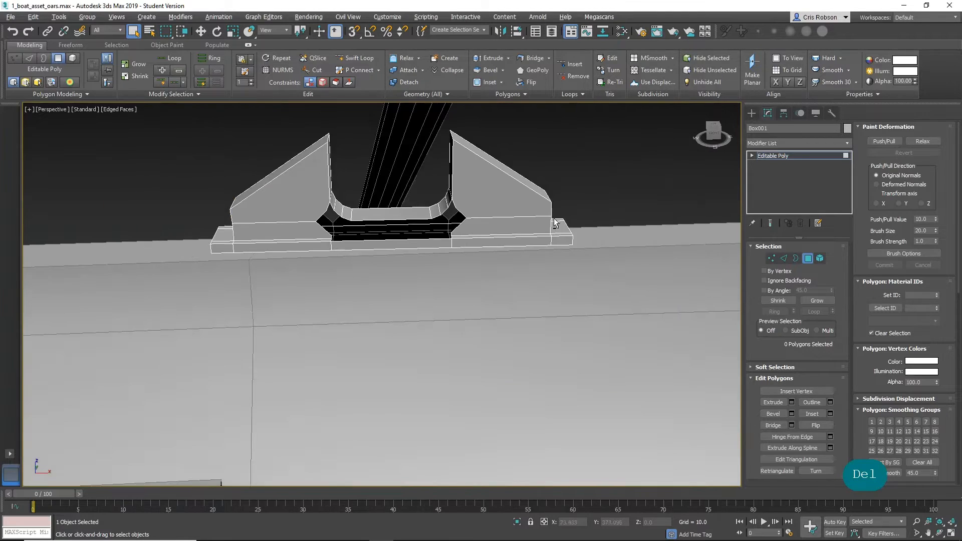
Delete the two polygons beneath the oar, between the corner holes, on the outboard side of the mount.
alt+middle_drag(557, 224, 374, 222)
scroll(374, 222, up, 4)
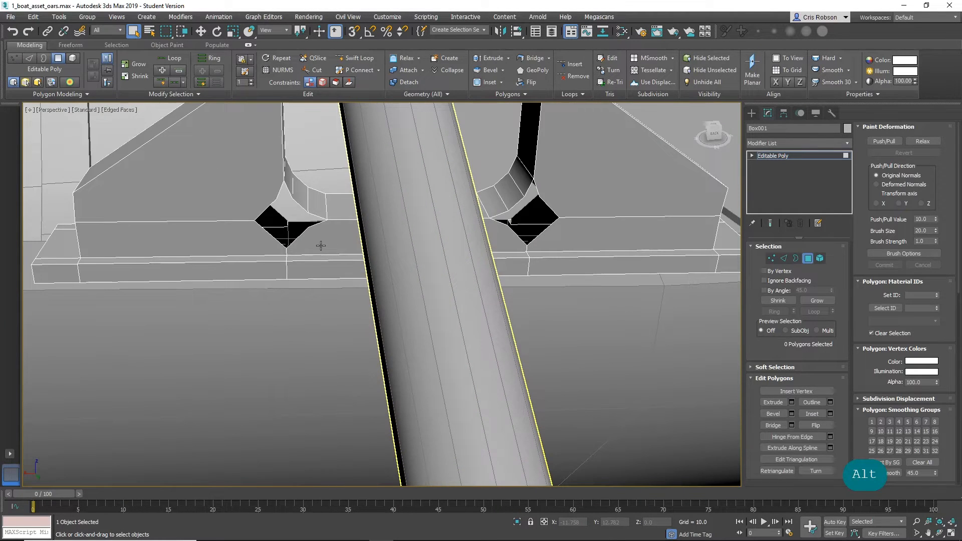
click(321, 246)
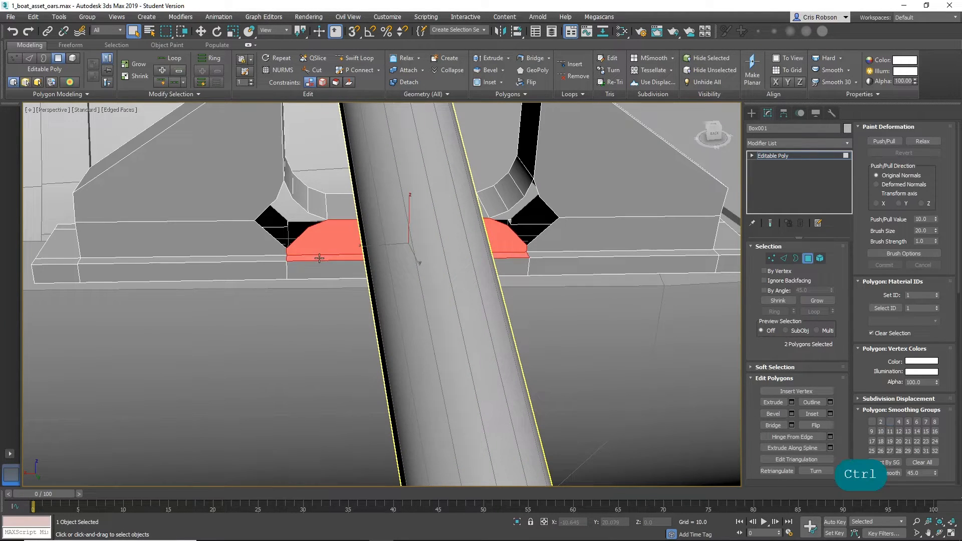
key(Delete)
Cut an edge across the upright's outboard face, from its low outer corner vertex to the vertex where the slot's rounded corner begins.
alt+middle_drag(296, 271, 416, 275)
scroll(418, 274, up, 2)
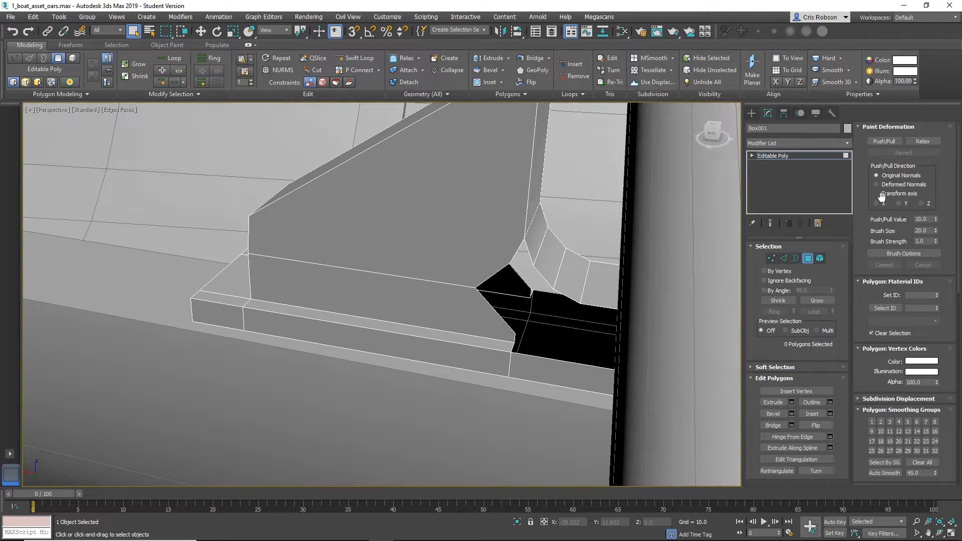
click(875, 127)
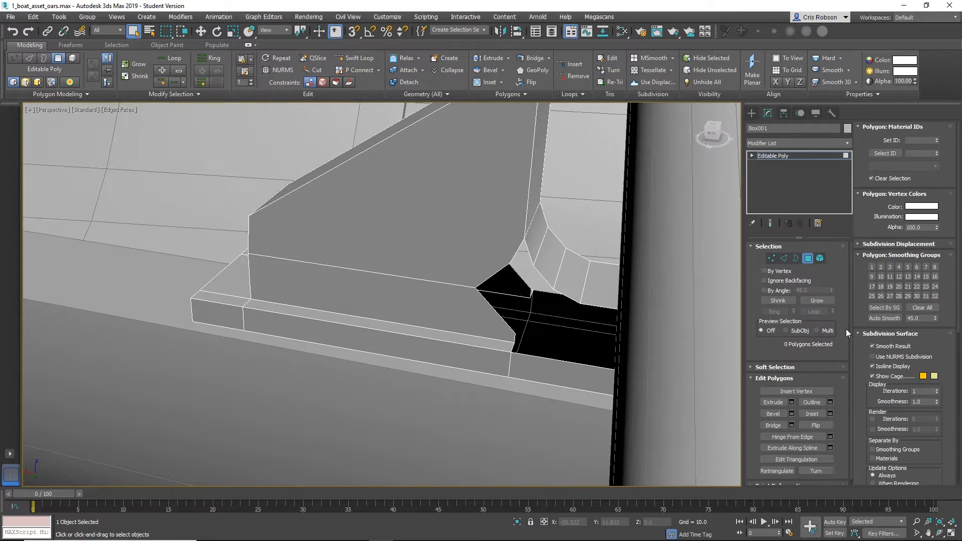
click(868, 255)
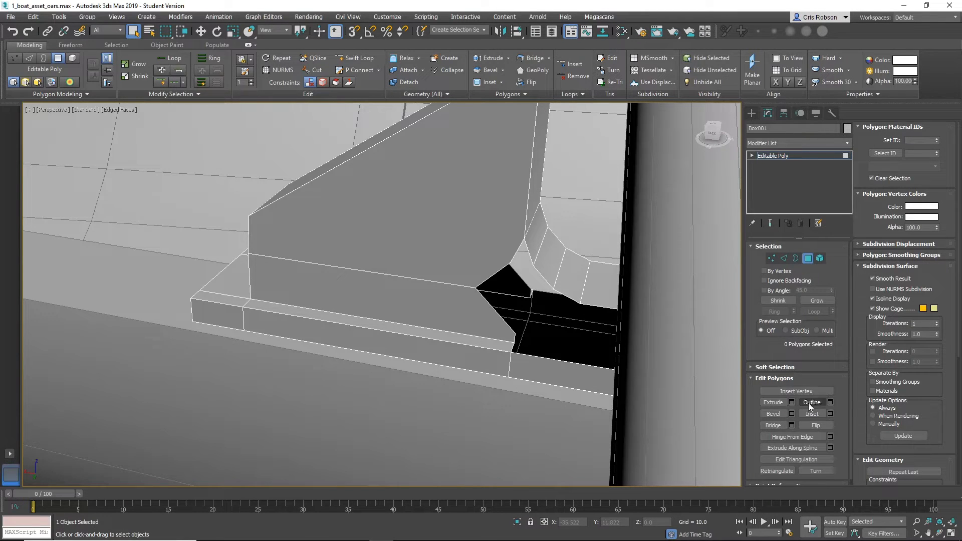
scroll(784, 481, down, 1)
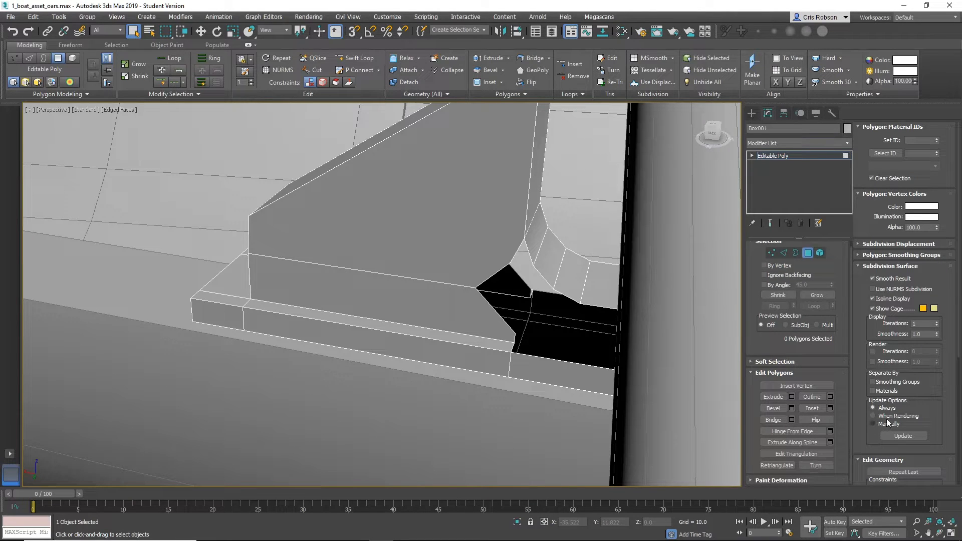
scroll(888, 374, down, 5)
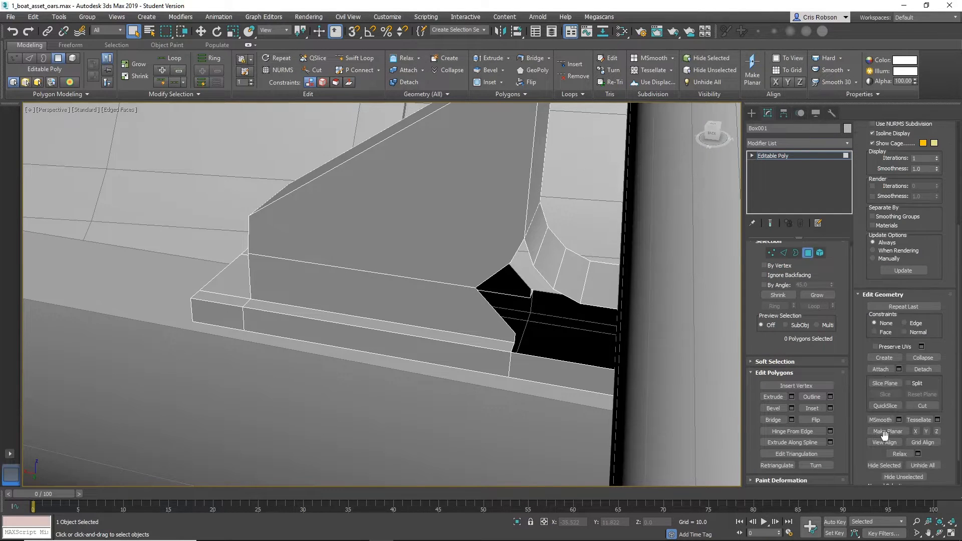
click(923, 405)
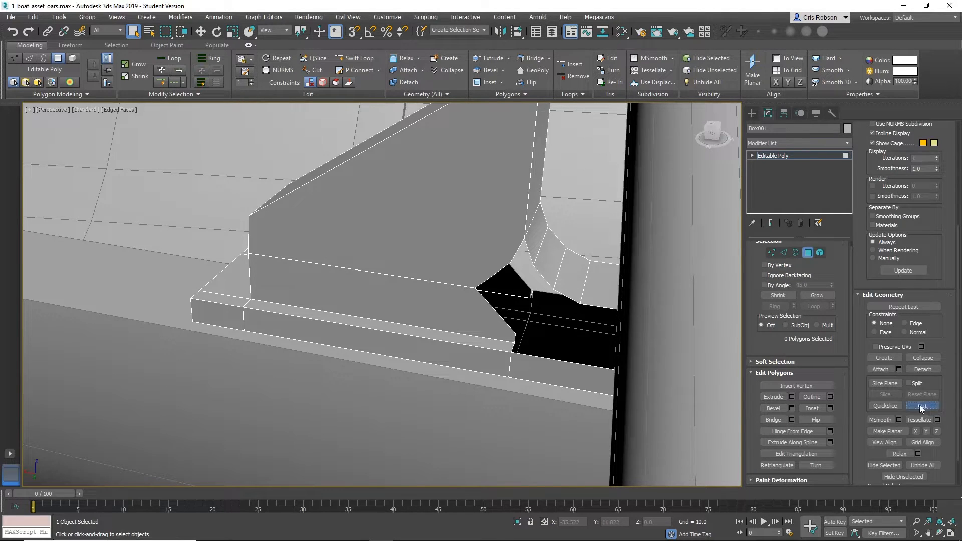
click(249, 253)
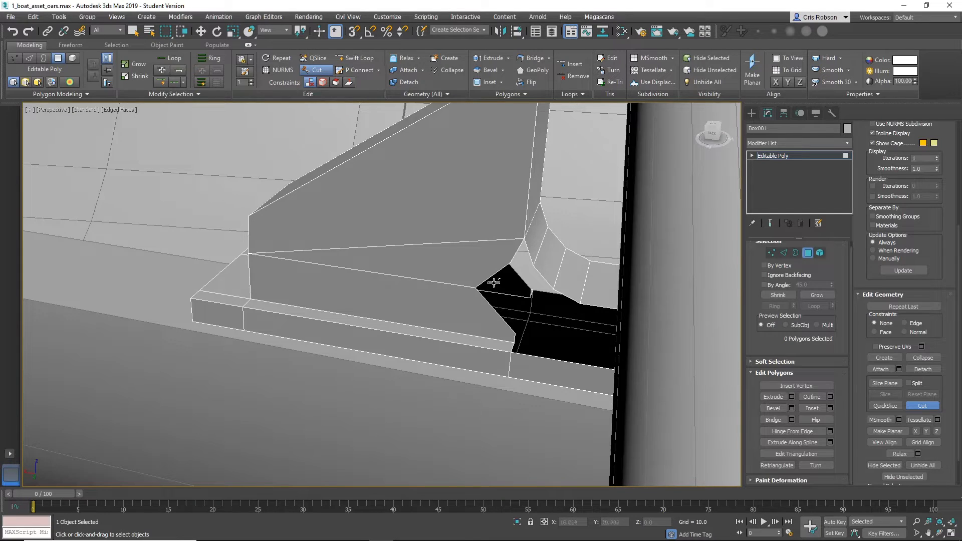
middle_drag(461, 306, 432, 299)
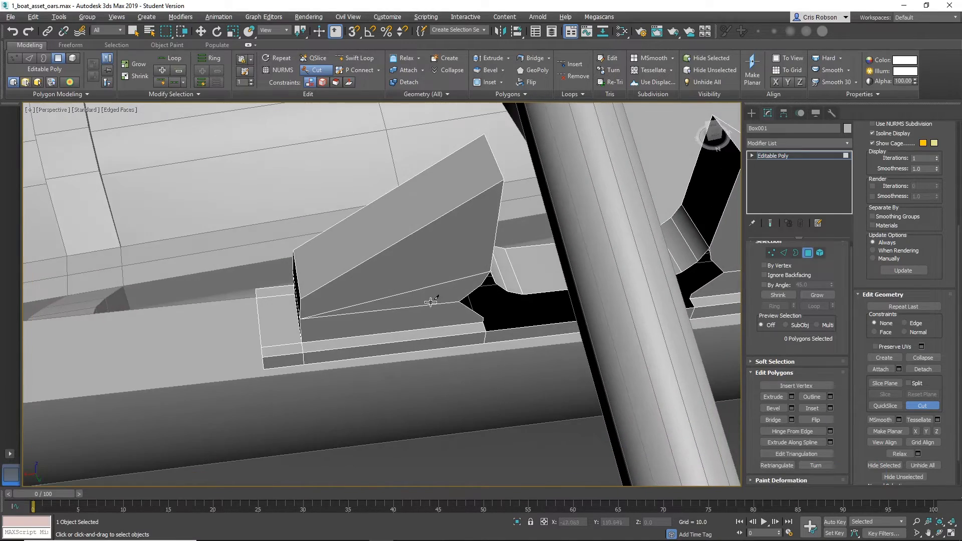
click(808, 254)
key(w)
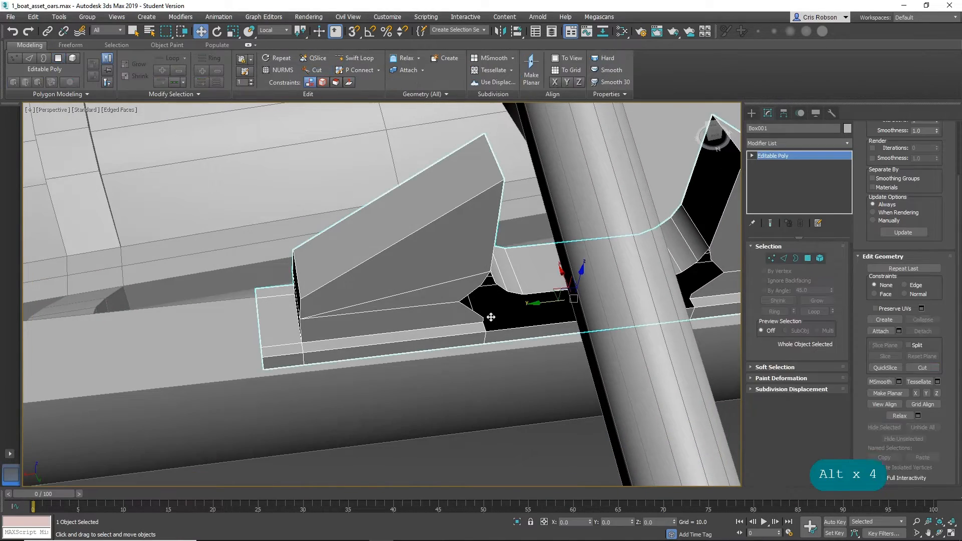
Connect the ring of lengthwise edges beneath the oar to divide the mount across its middle.
scroll(499, 292, up, 2)
mouse_move(499, 293)
alt+middle_down()
mouse_move(458, 253)
mouse_move(505, 284)
alt+middle_up()
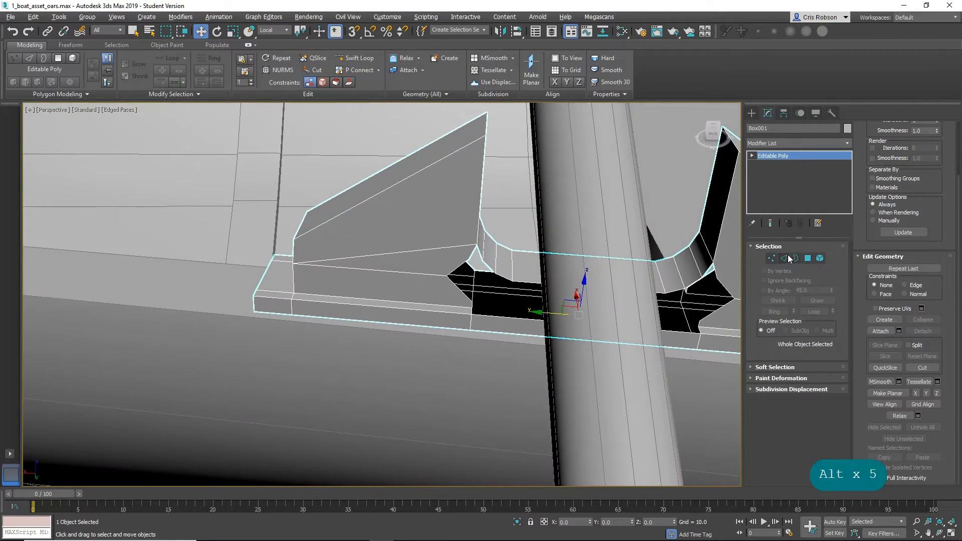
click(785, 258)
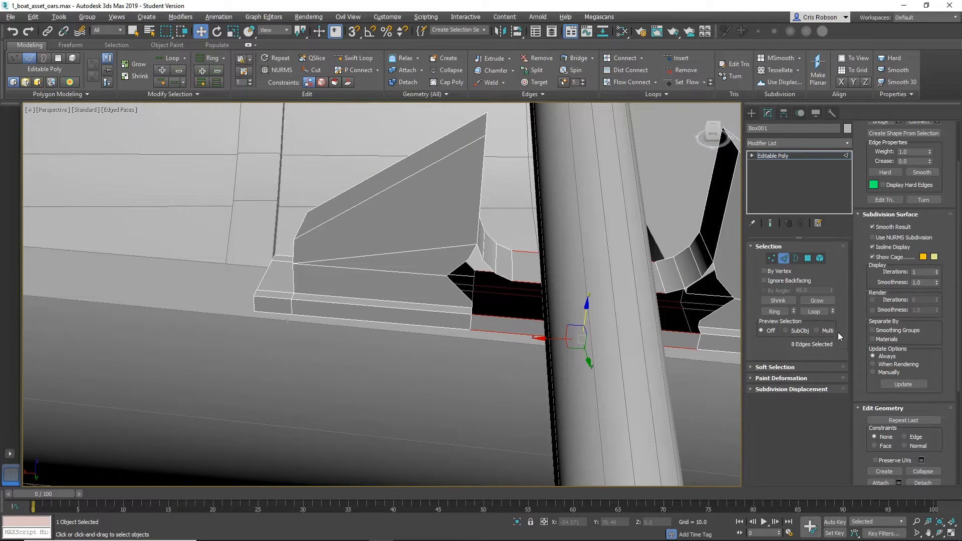
scroll(903, 424, down, 3)
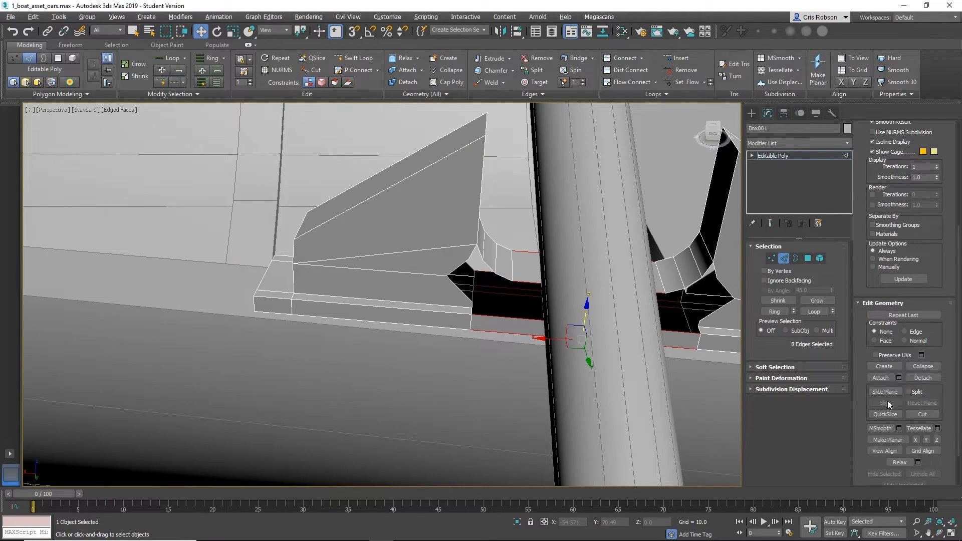
scroll(888, 401, down, 1)
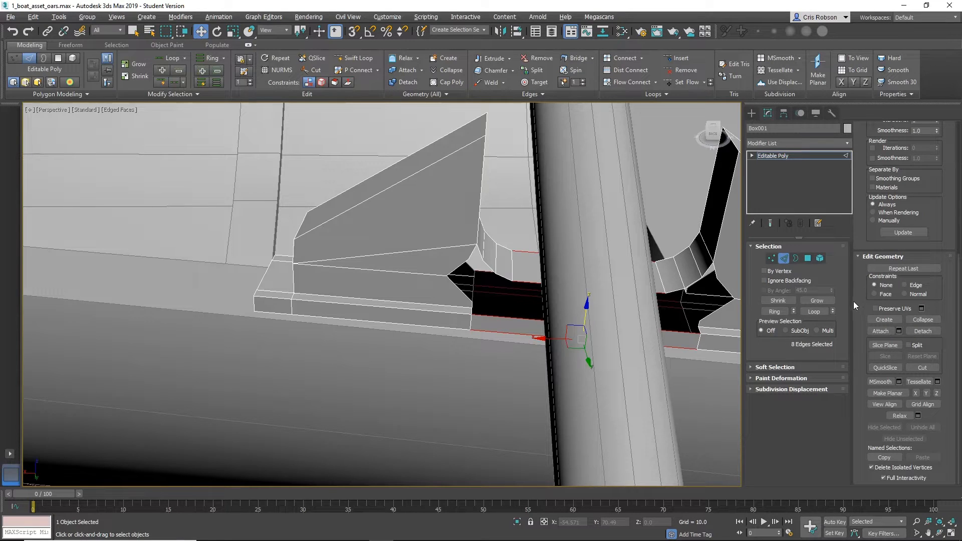
scroll(856, 301, up, 1)
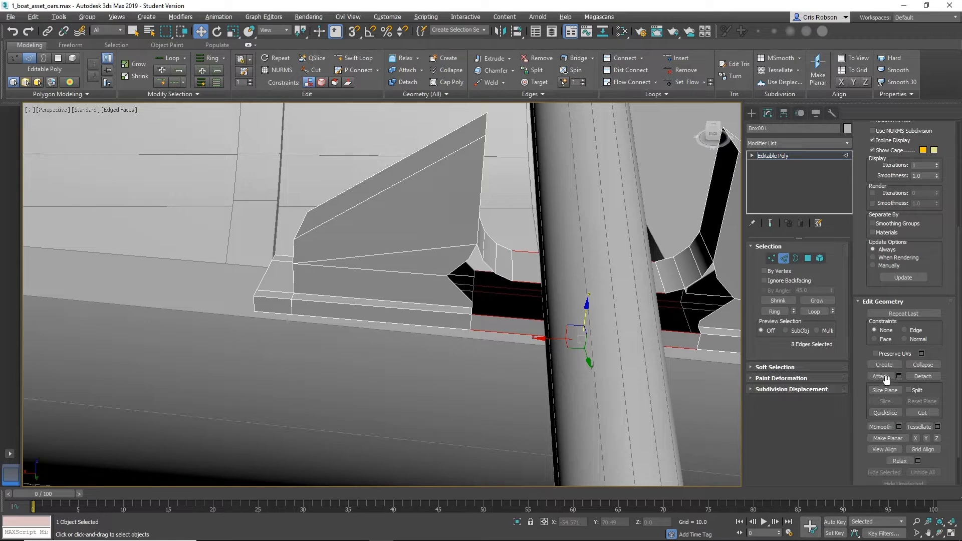
scroll(888, 379, up, 5)
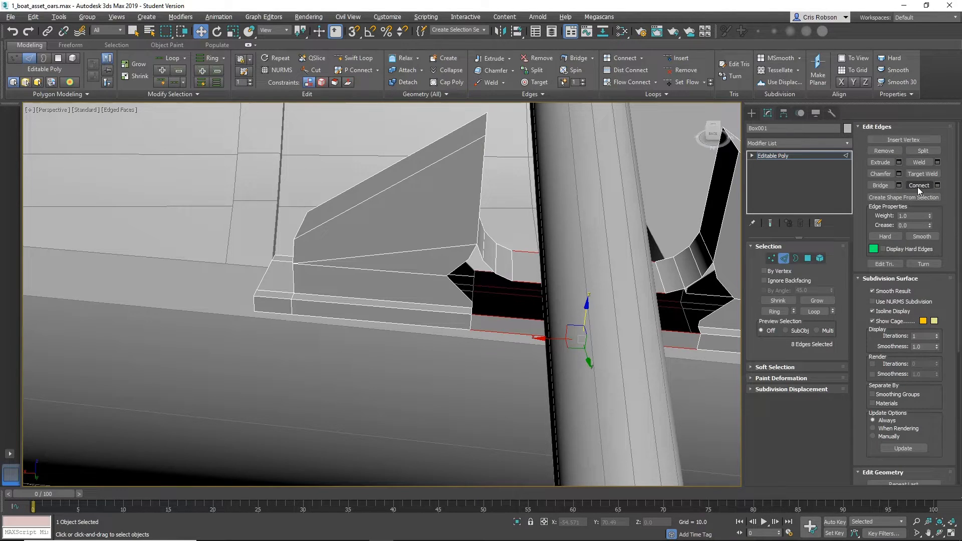
click(918, 188)
Delete all polygons of the mount half that lacks the cut edge, on the far side of the middle division.
alt+middle_drag(345, 257, 625, 352)
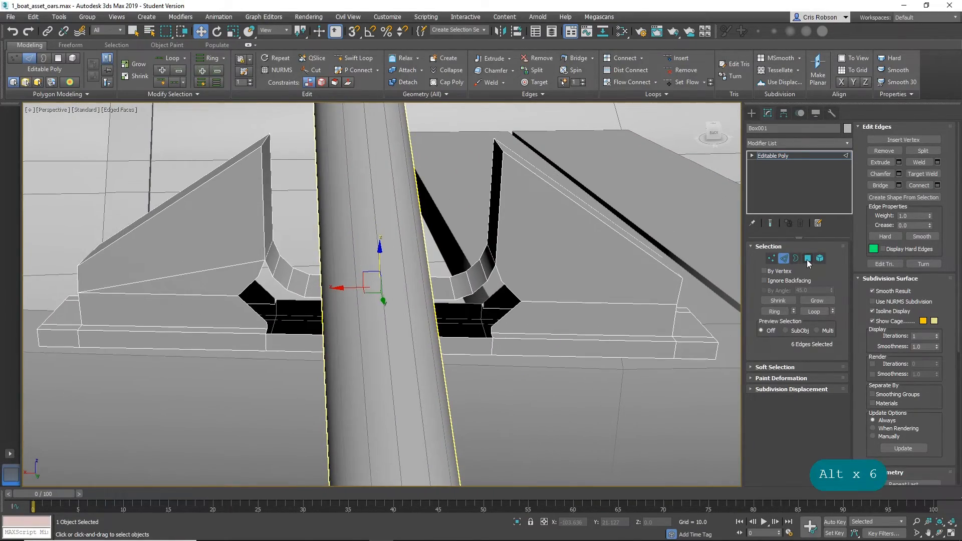
click(807, 259)
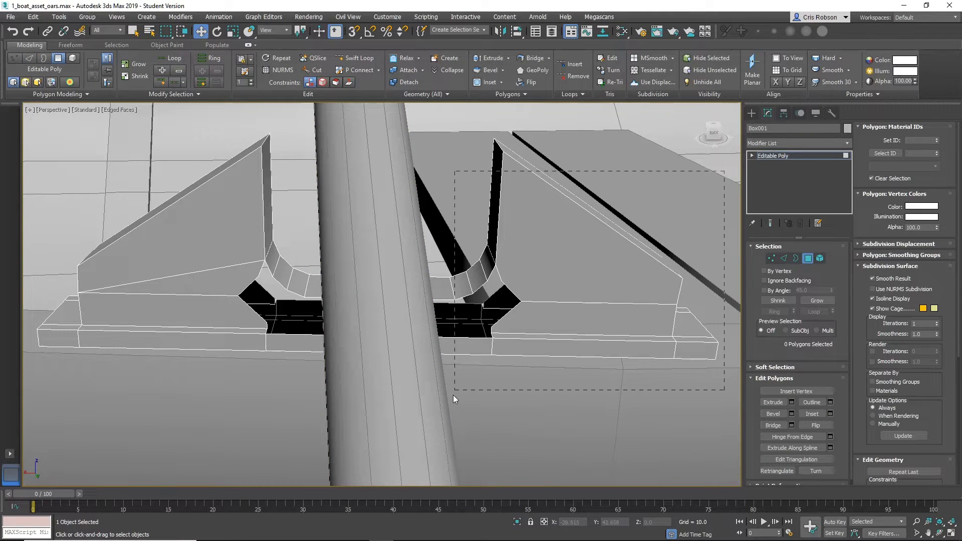
drag(453, 395, 445, 410)
key(Delete)
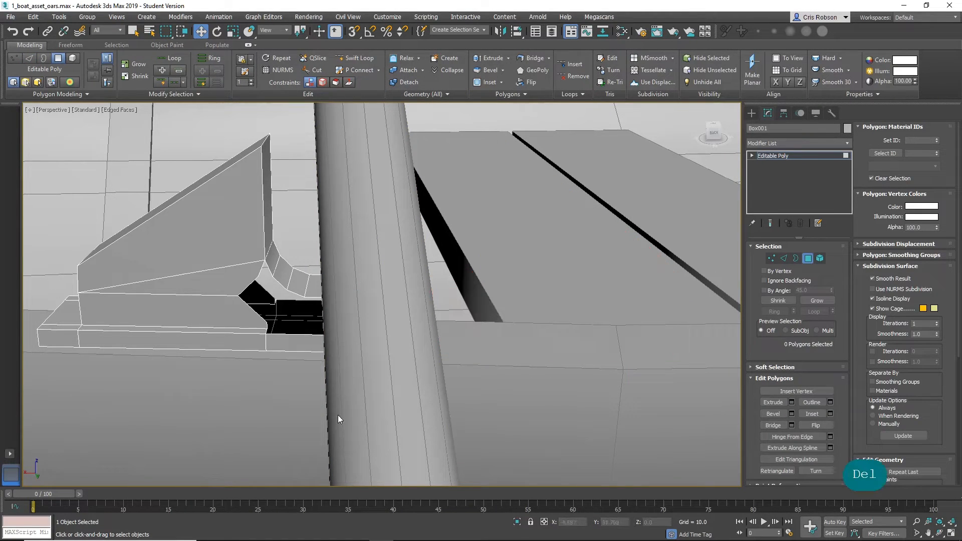
Connect the ring of edges running across the remaining upright's width to split the mount lengthwise down its centre.
alt+middle_drag(338, 415, 351, 364)
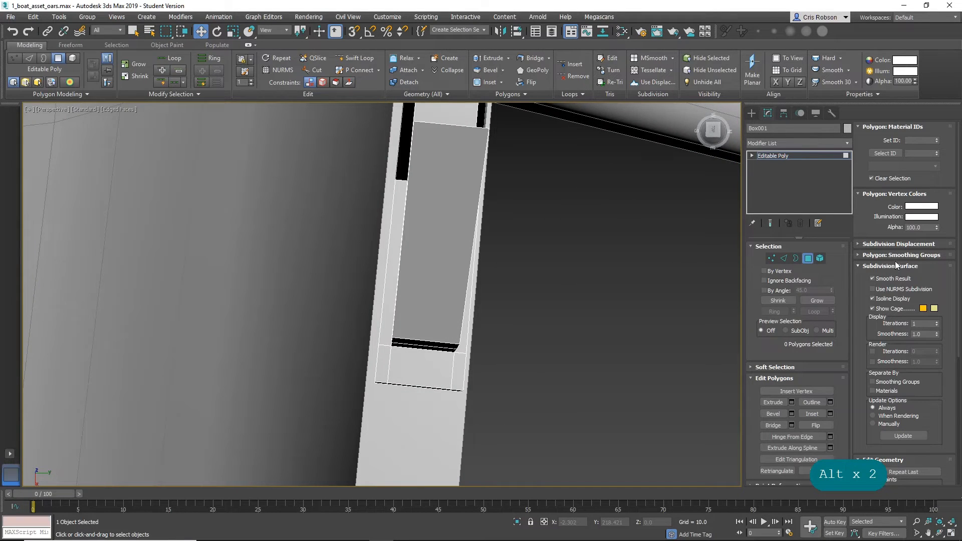
click(784, 258)
click(408, 341)
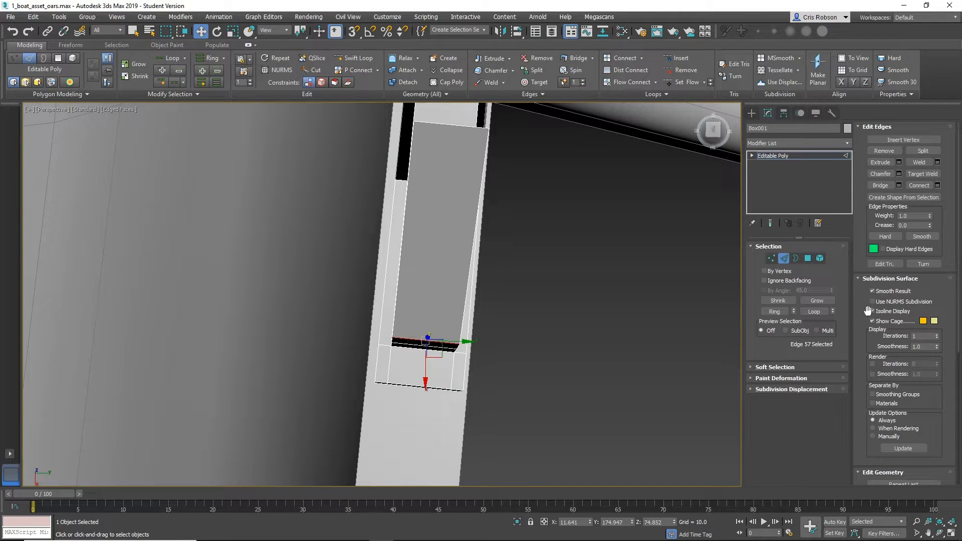
click(775, 311)
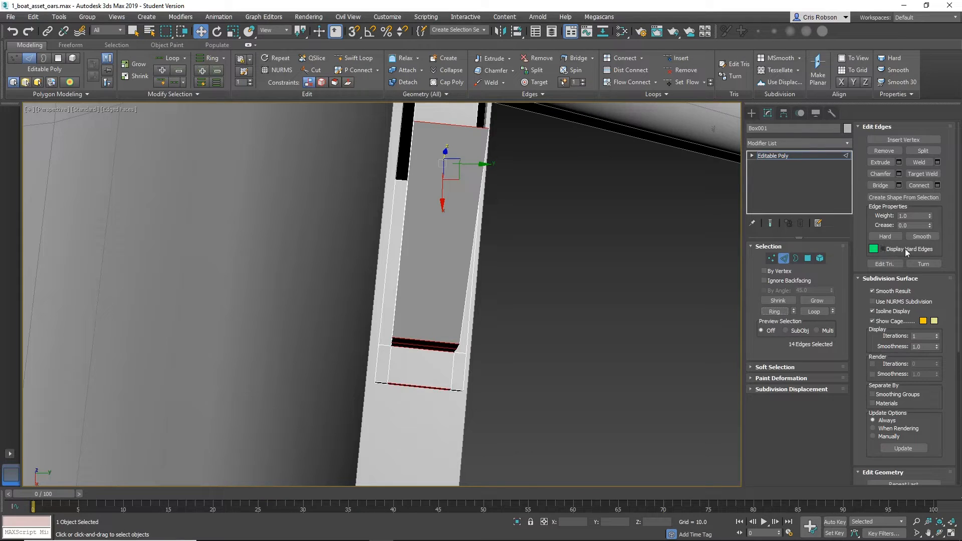
click(927, 188)
Delete the polygons of the mount's inboard half, up to the lengthwise centre edge.
alt+middle_drag(277, 277, 352, 320)
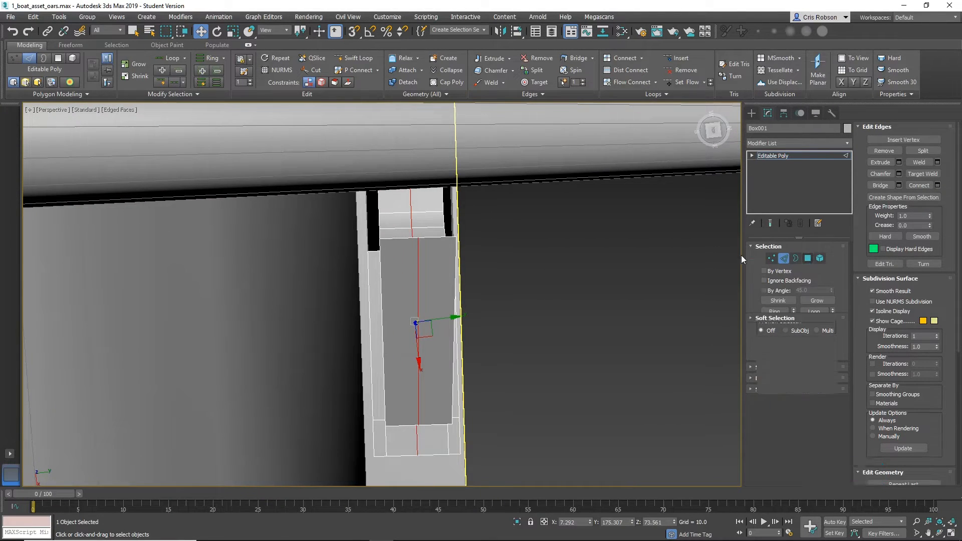
drag(188, 95, 291, 84)
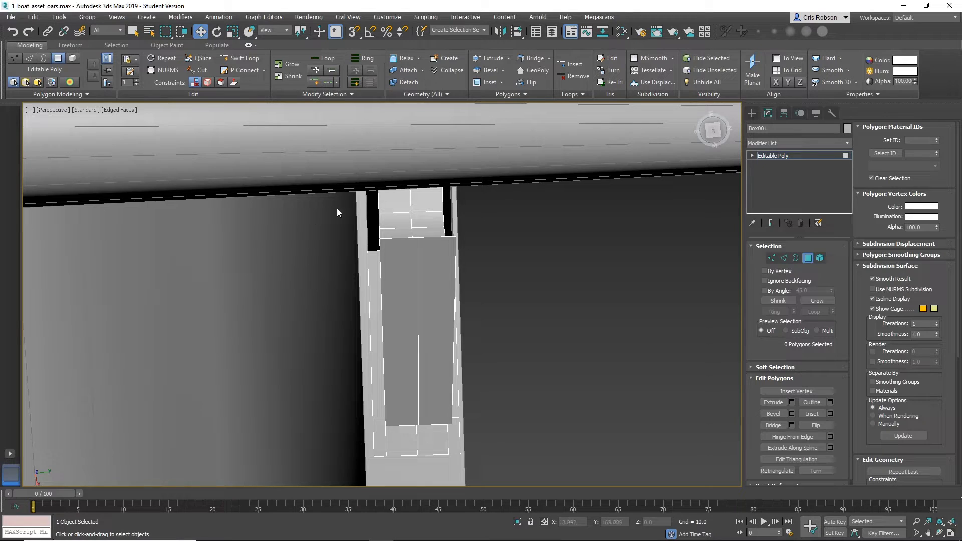
drag(293, 147, 399, 483)
key(Delete)
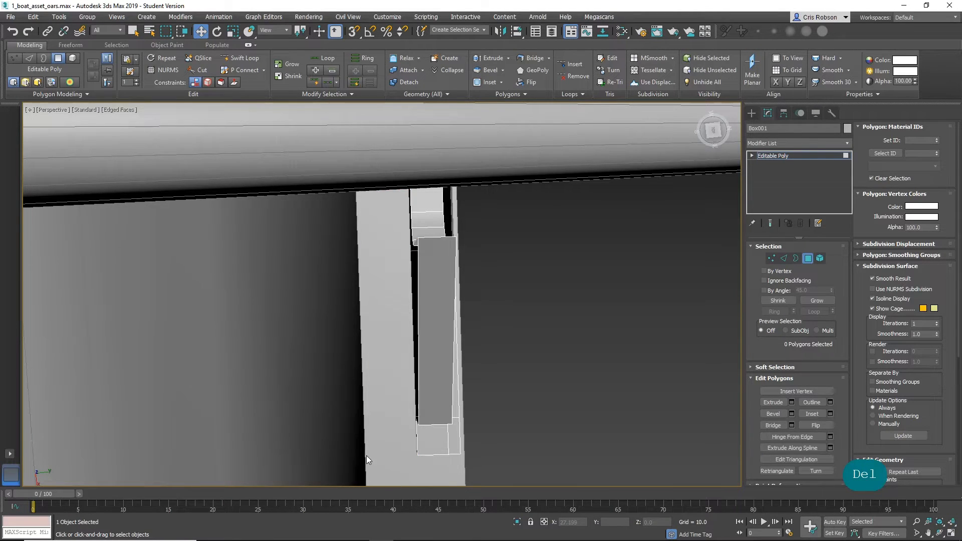
Move the upper vertex of the corner hole away from the oar slot to about X 5.11.
alt+middle_drag(366, 456, 241, 368)
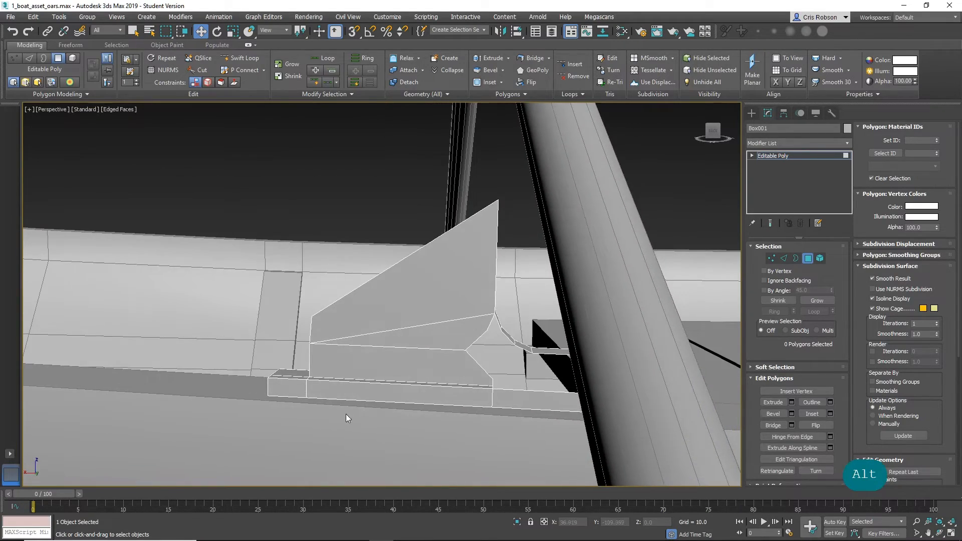
scroll(344, 413, up, 5)
middle_drag(365, 394, 342, 402)
scroll(342, 402, down, 5)
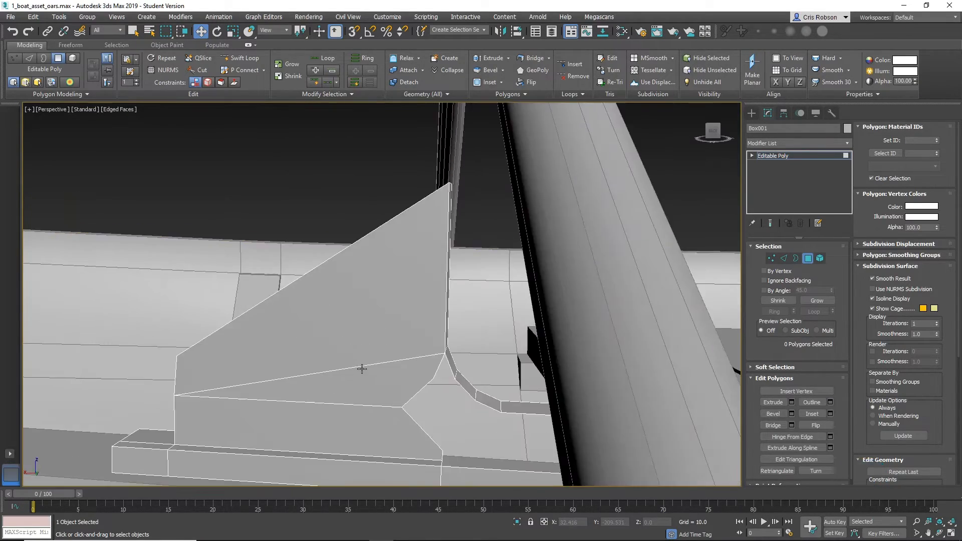
scroll(372, 377, up, 2)
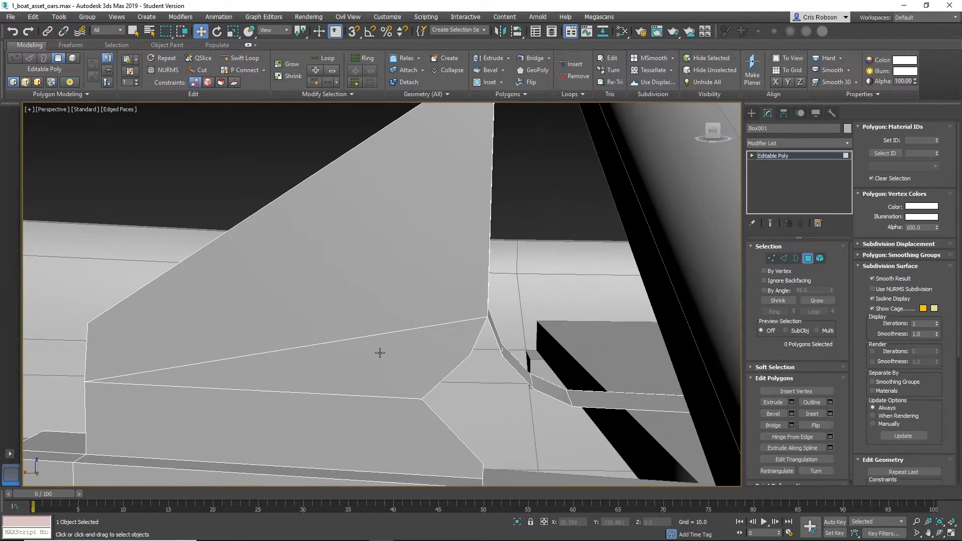
click(772, 258)
click(422, 399)
click(472, 355)
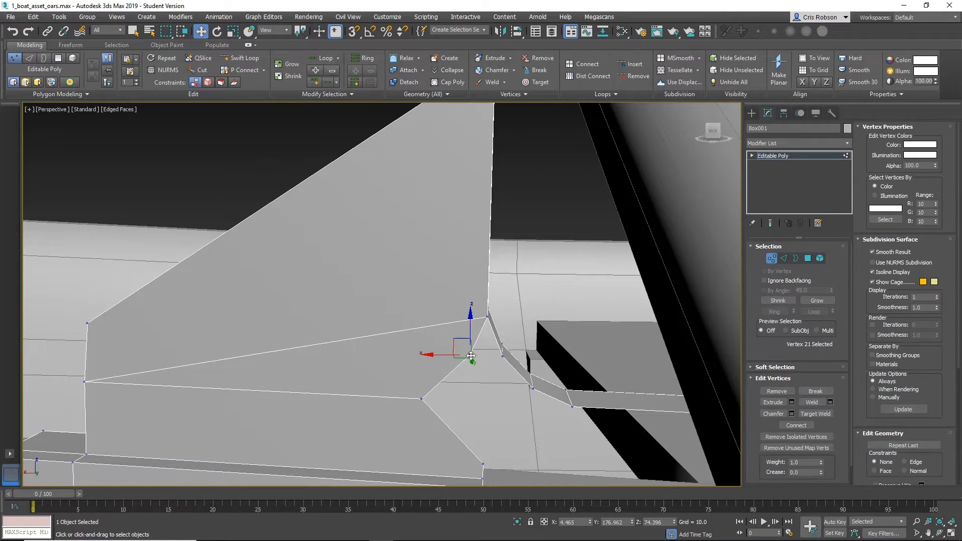
drag(459, 347, 426, 347)
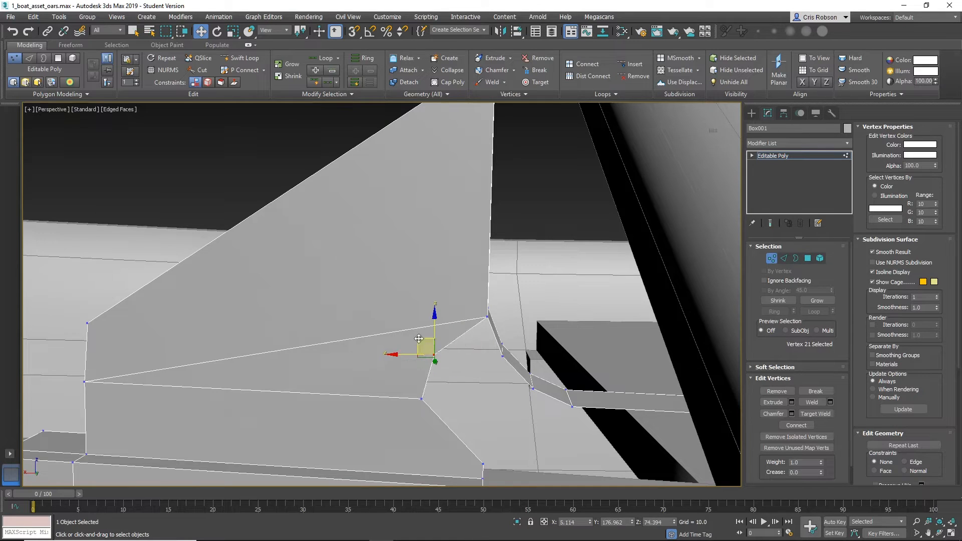
Bridge the short edge beside the corner hole to the first segment of the slot's rounded corner.
scroll(434, 346, up, 5)
scroll(434, 341, down, 5)
alt+middle_drag(445, 365, 417, 340)
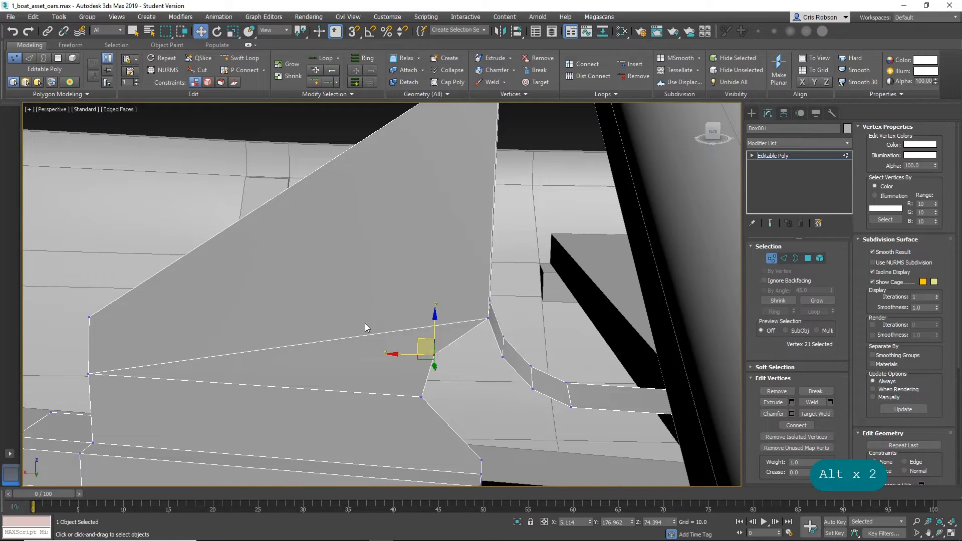
click(785, 258)
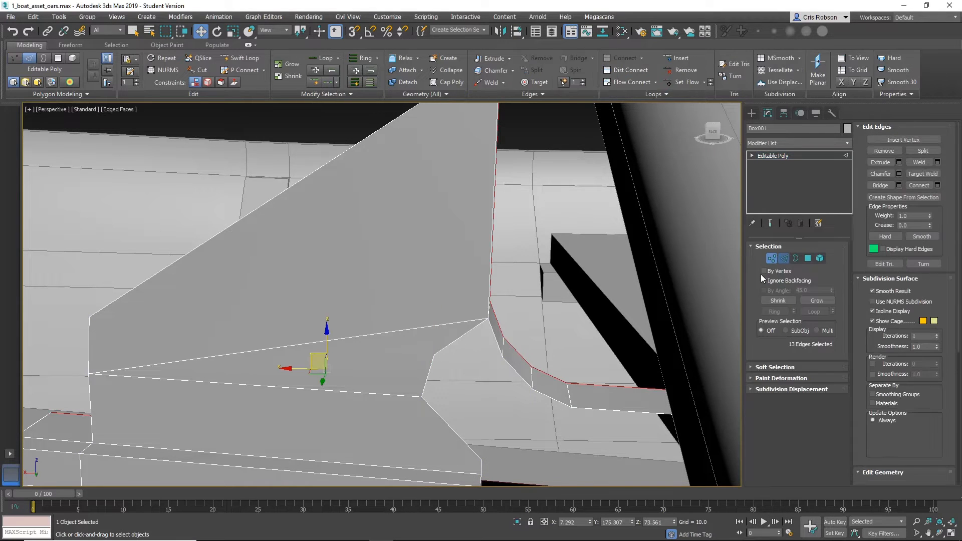
click(882, 185)
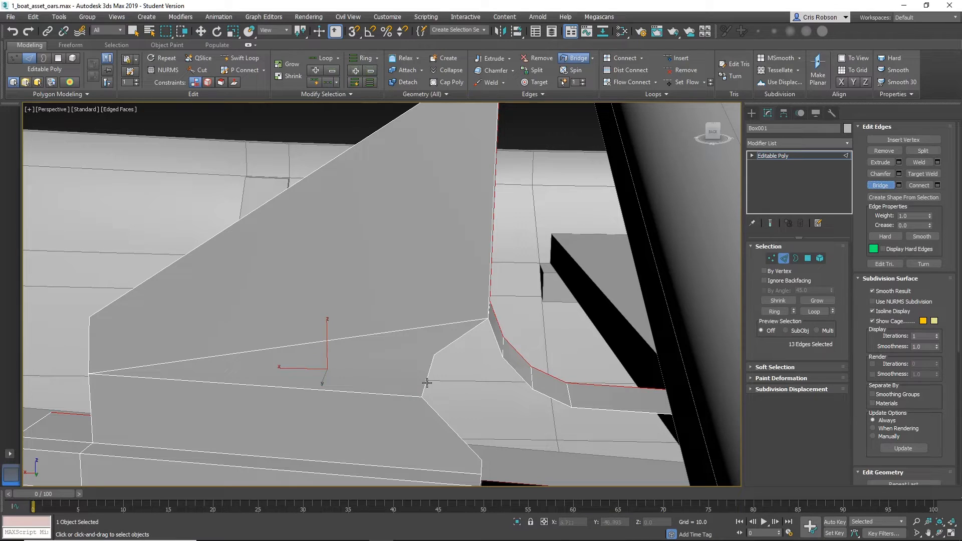
click(495, 338)
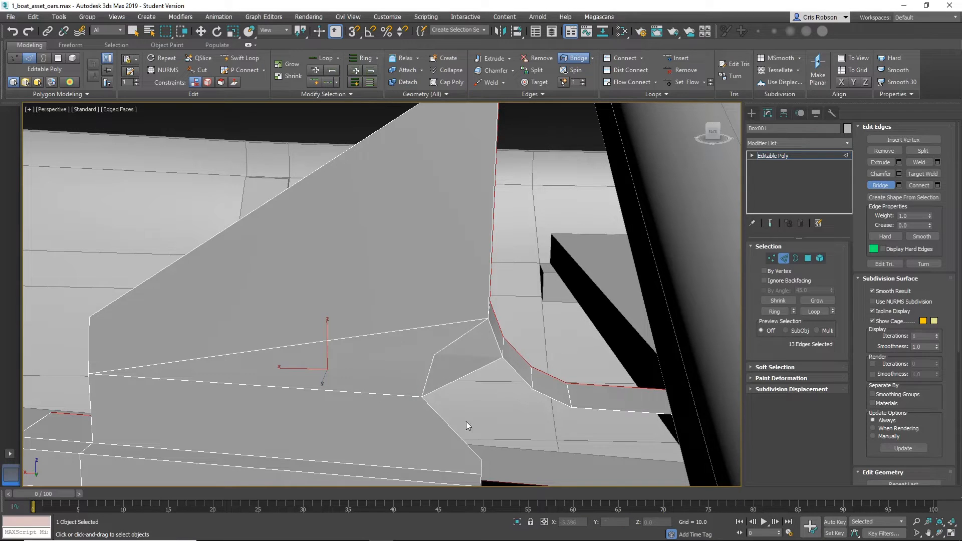
Bridge the edges below the corner hole to the remaining segments of the slot's rounded corner.
click(455, 432)
click(513, 370)
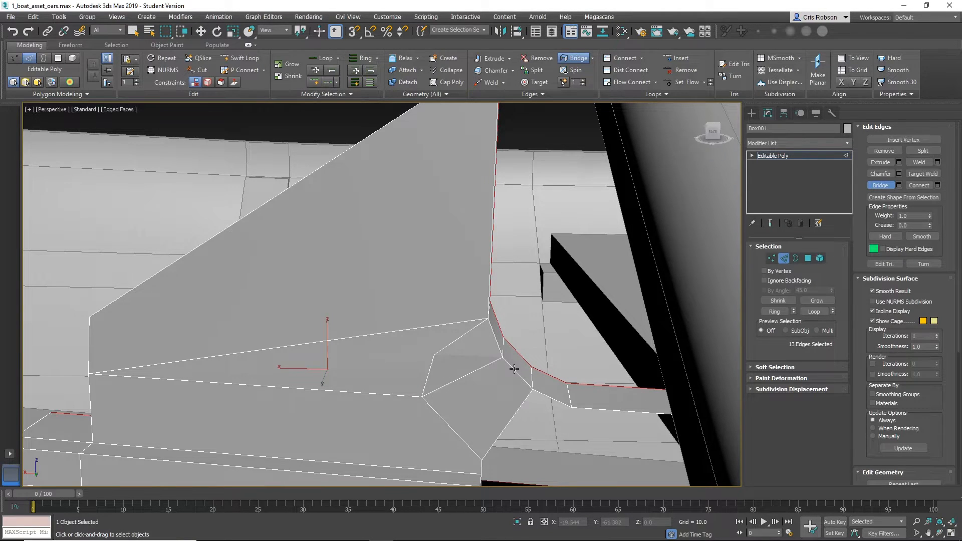
middle_drag(528, 392, 539, 344)
scroll(556, 356, down, 3)
key(z)
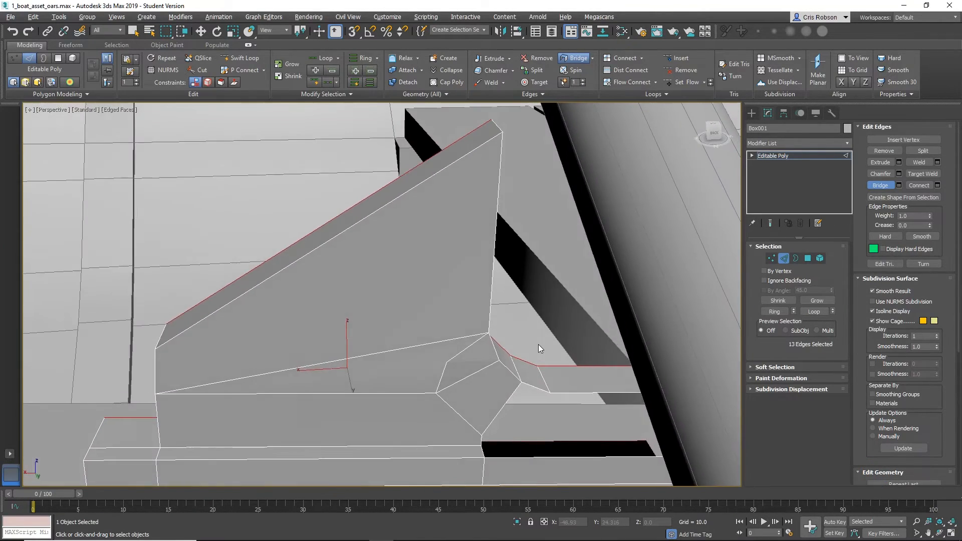
key(alt)
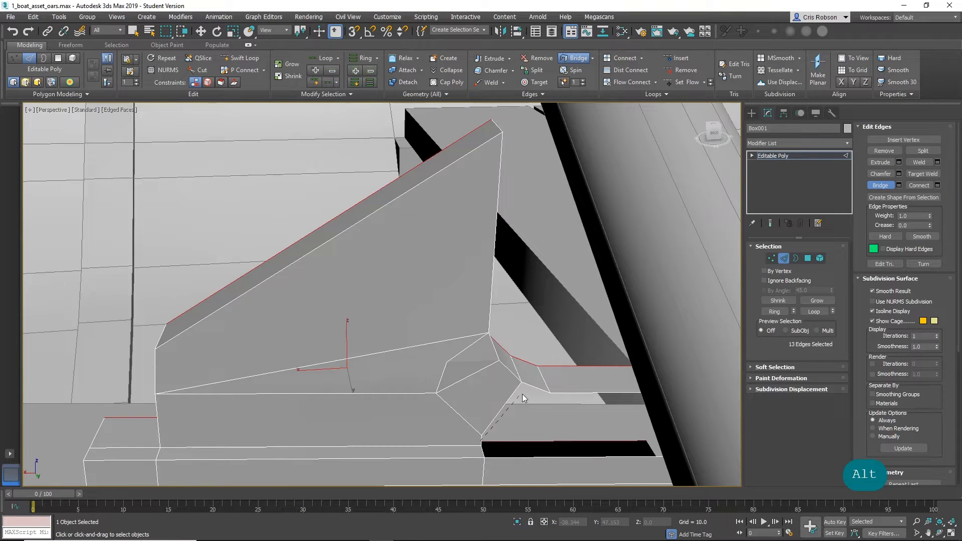
scroll(522, 393, down, 4)
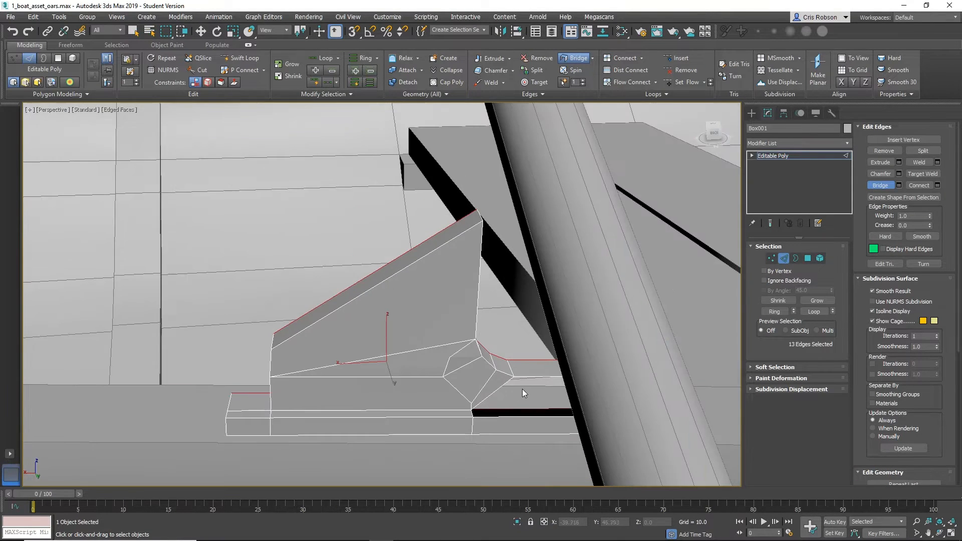
mouse_move(522, 389)
alt+middle_down()
mouse_move(495, 373)
mouse_move(530, 375)
alt+middle_up()
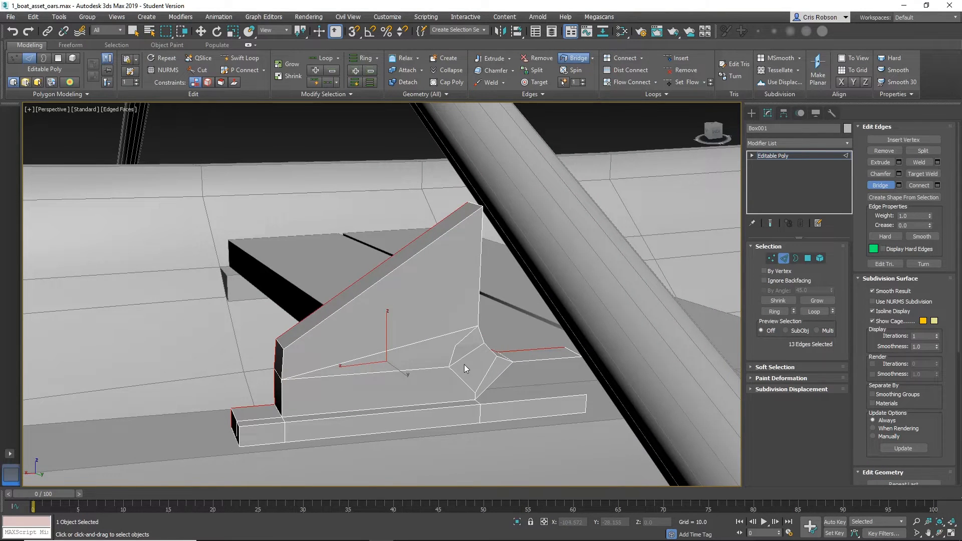
Move the upper vertex of the corner hole back towards the oar slot, to about X 4.74.
scroll(439, 360, up, 10)
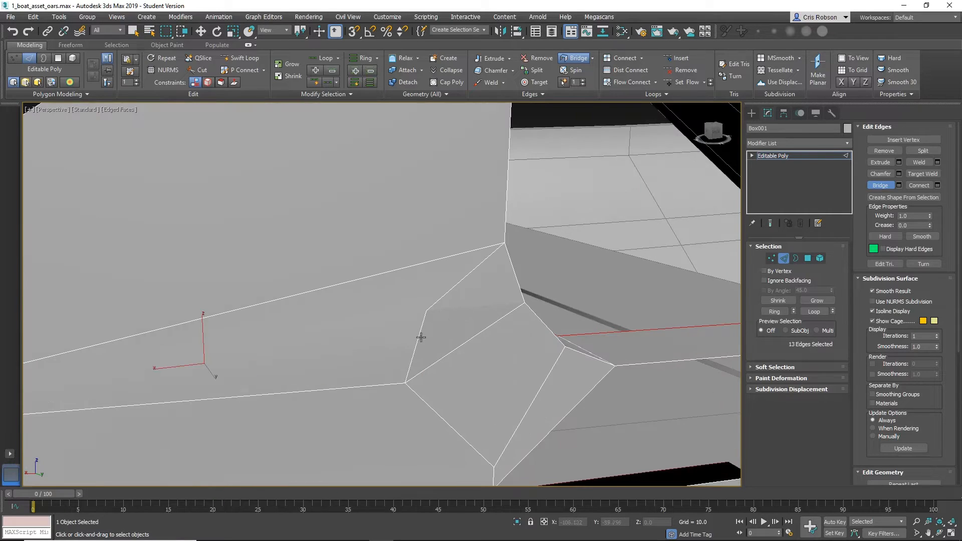
key(1)
key(w)
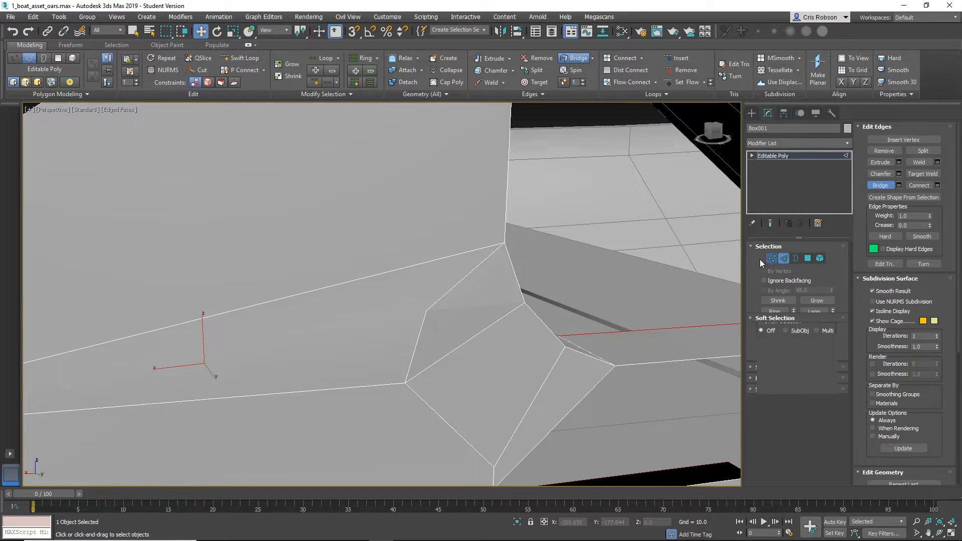
click(426, 311)
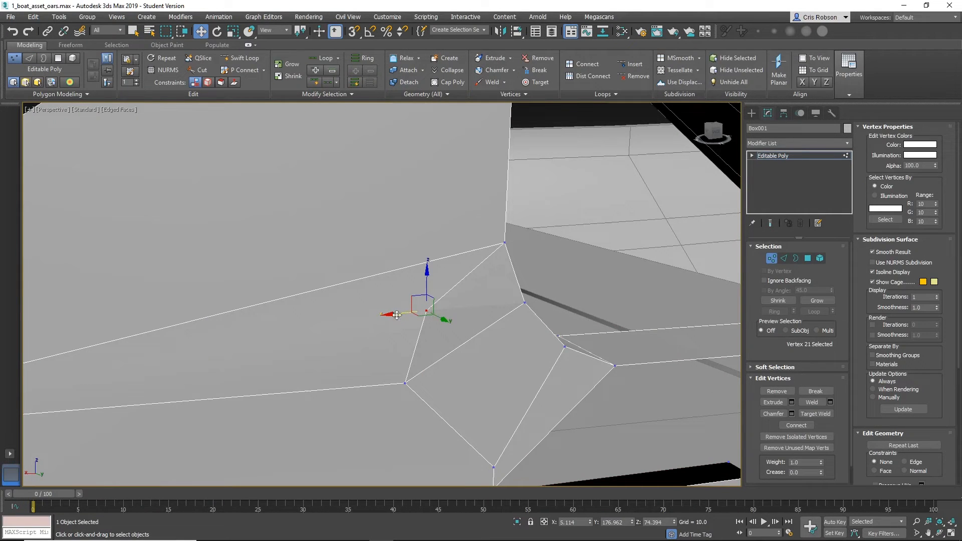
drag(397, 315, 421, 321)
scroll(486, 362, down, 5)
alt+middle_drag(503, 364, 540, 394)
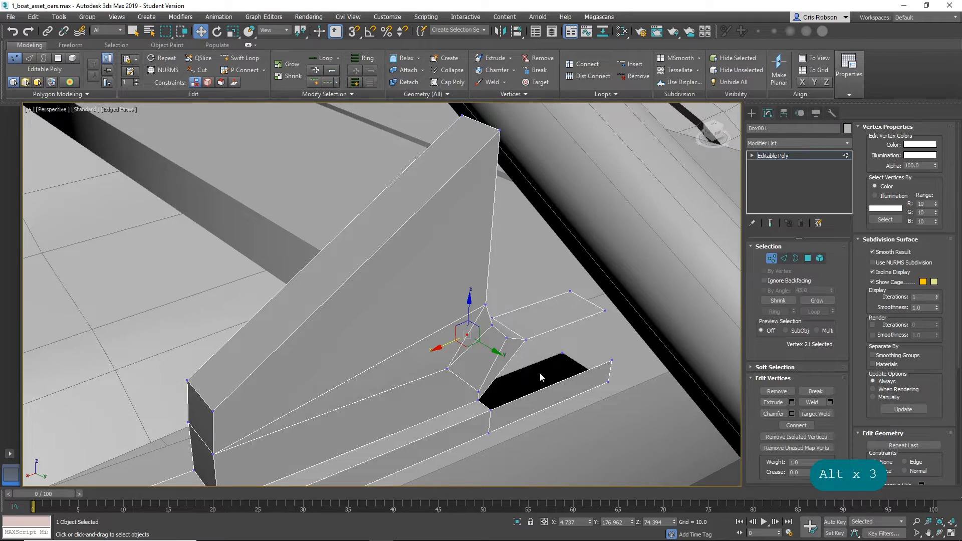
Using Local coordinates, extend the base ledge's open cross edge along its length to the mount's centre end, at about X -0.44.
scroll(559, 398, up, 3)
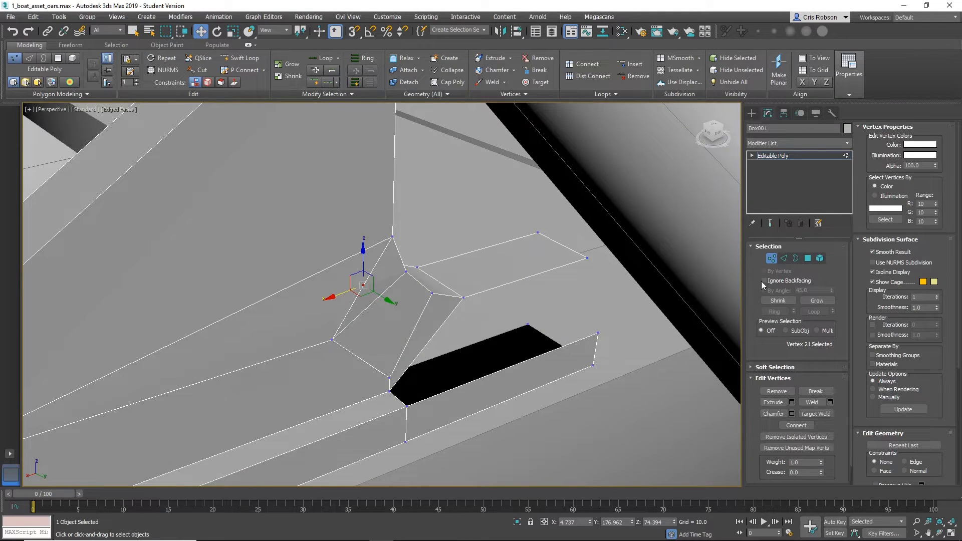
click(784, 258)
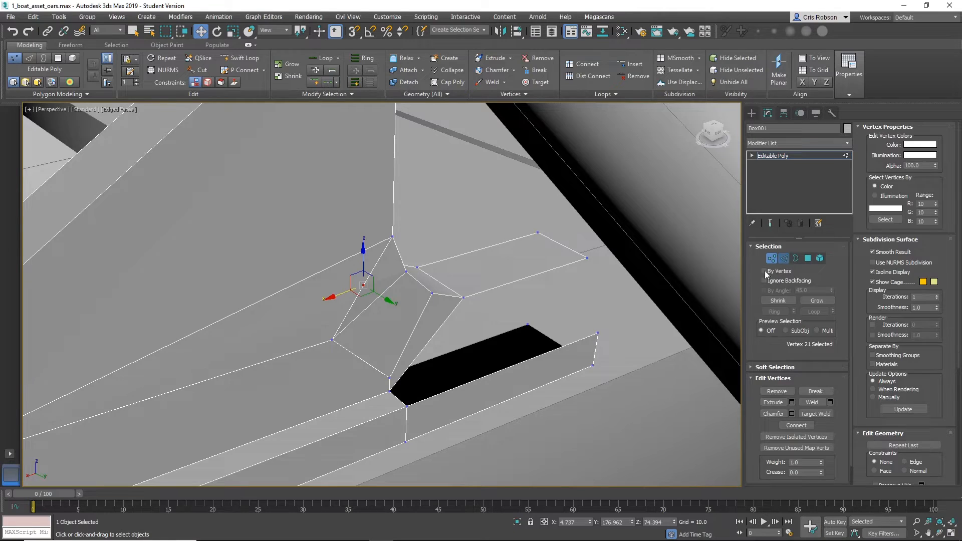
click(402, 401)
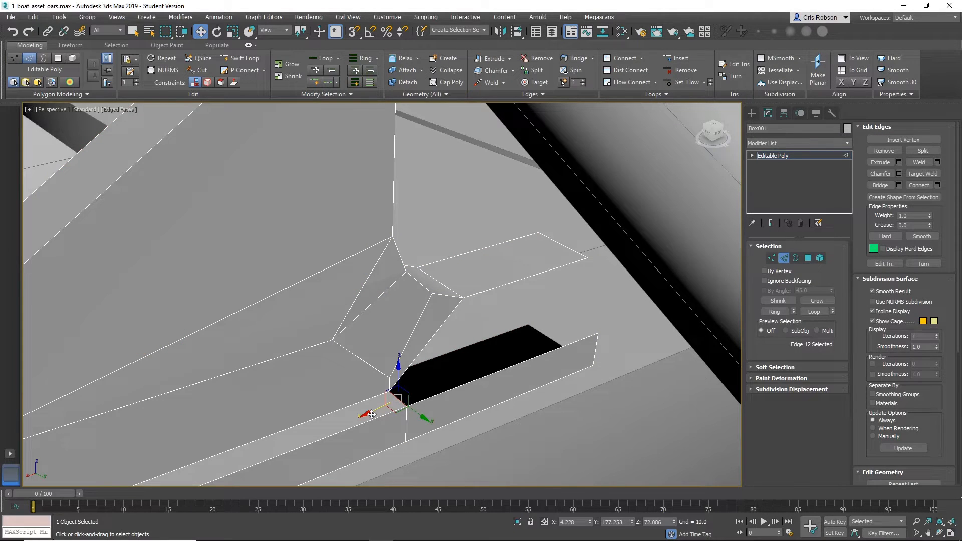
click(272, 31)
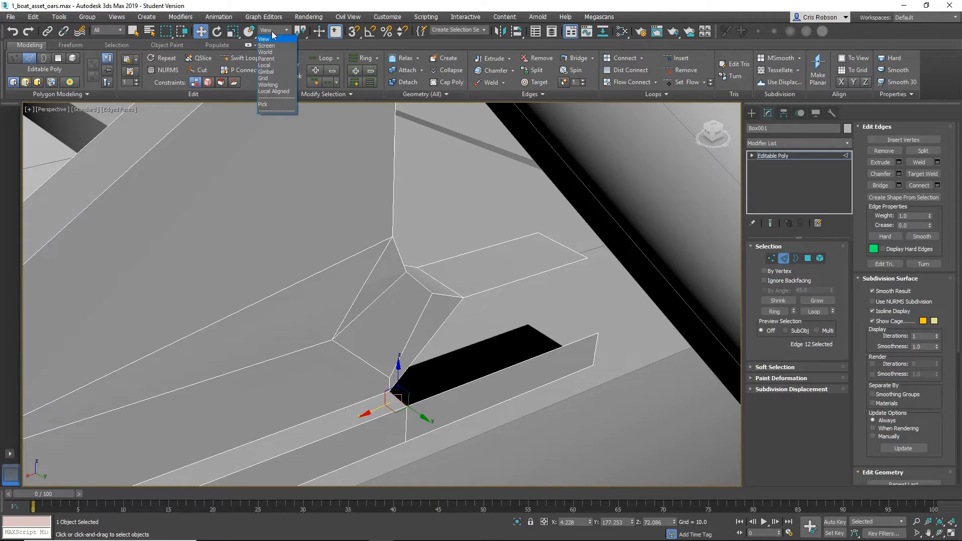
click(266, 65)
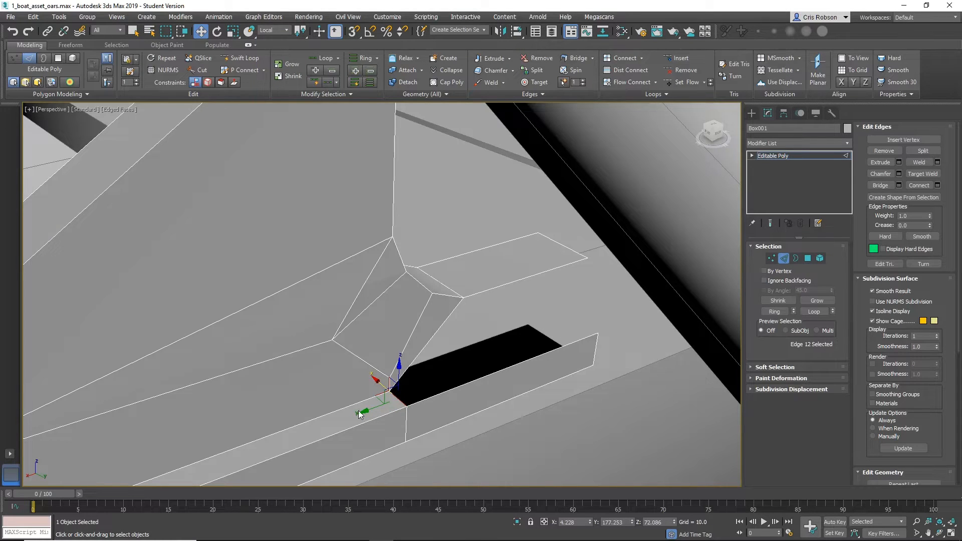
shift+drag(370, 411, 561, 341)
scroll(609, 340, up, 10)
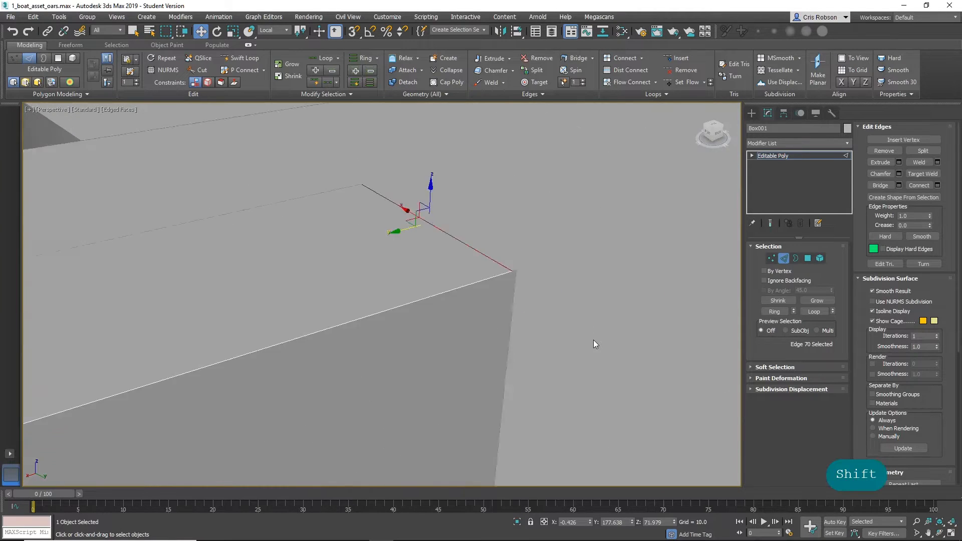
scroll(483, 309, down, 6)
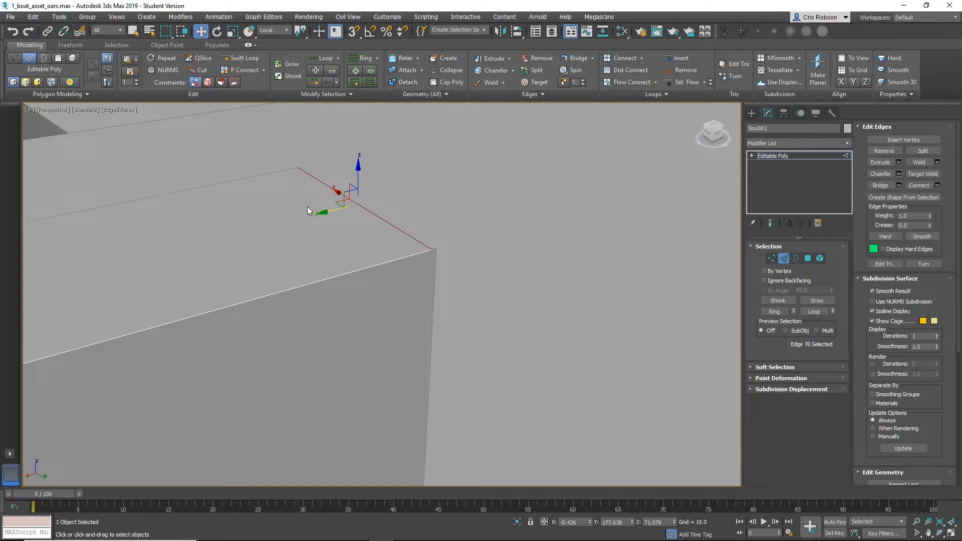
drag(322, 214, 337, 220)
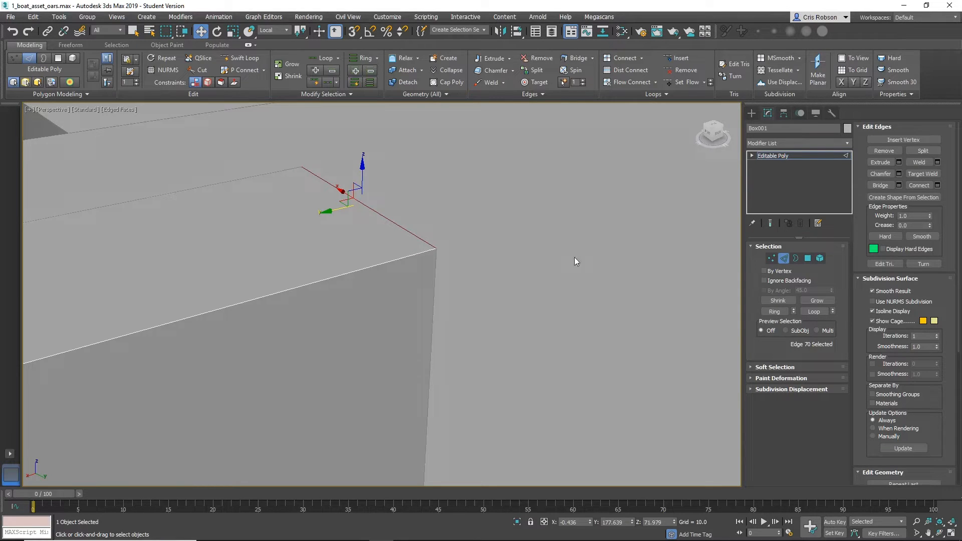
Weld the two overlapping vertices at the outer end corner of the extended ledge with a 0.1 threshold.
click(771, 259)
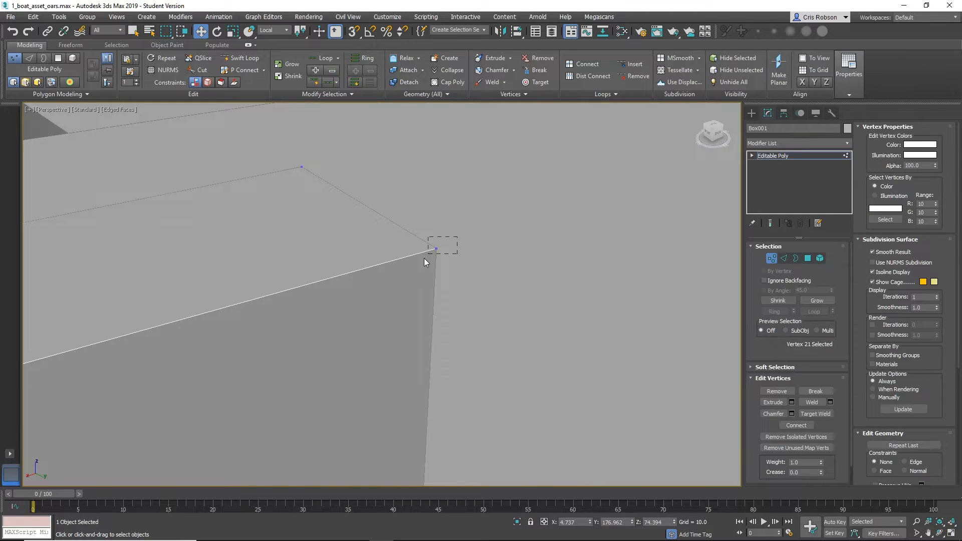
drag(424, 257, 407, 274)
drag(472, 237, 422, 266)
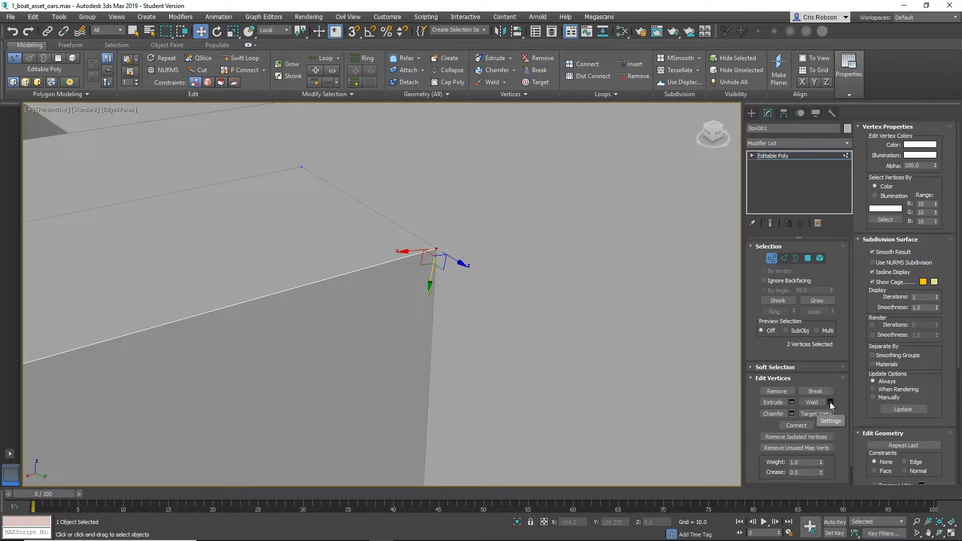
click(831, 402)
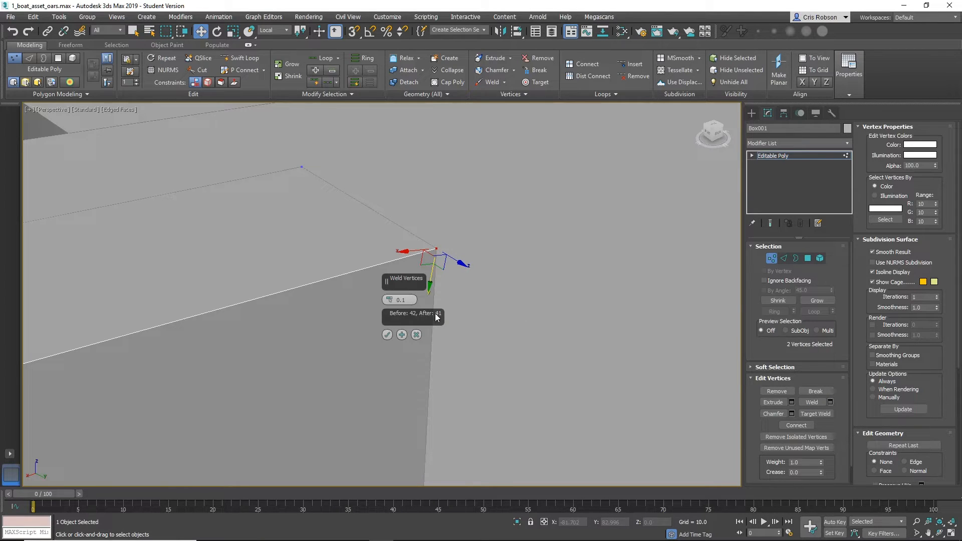
click(387, 335)
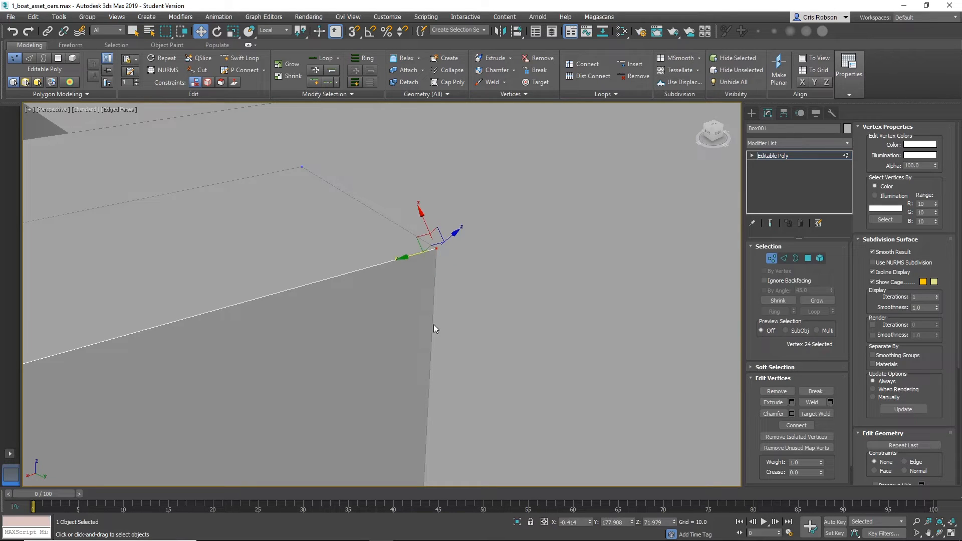
Bridge the extended ledge's inner edge to the lower edge of the slot floor to close the side opening.
click(772, 260)
middle_drag(468, 359, 496, 348)
key(z)
scroll(495, 348, up, 4)
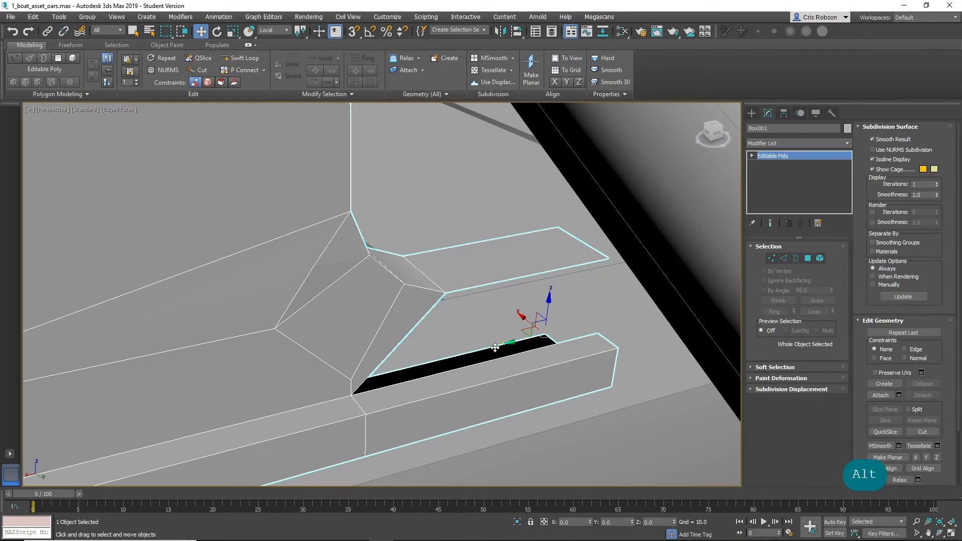
click(784, 258)
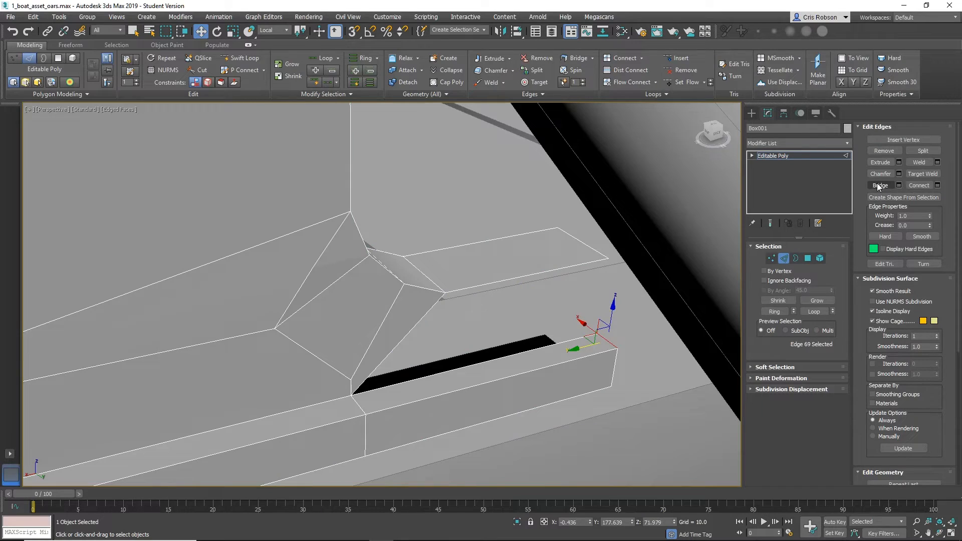
click(877, 186)
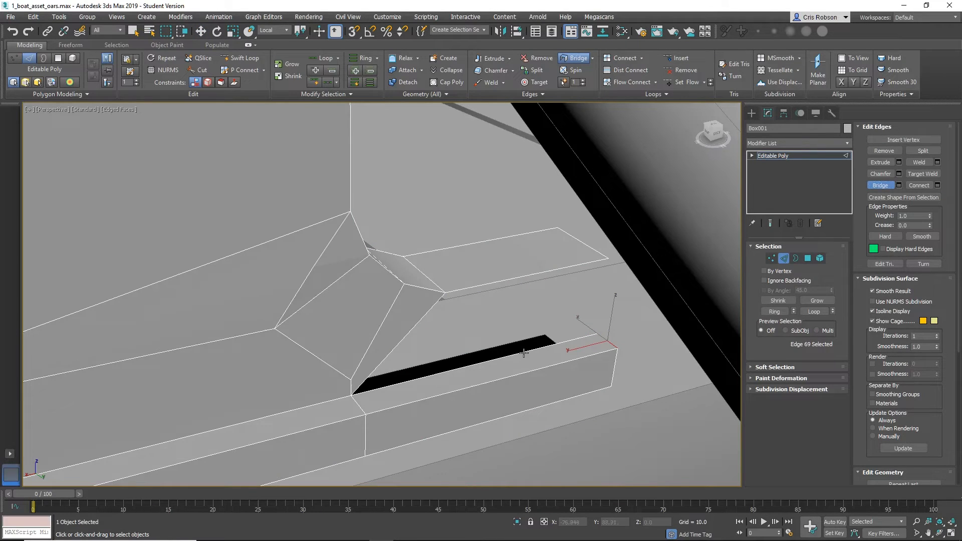
click(532, 276)
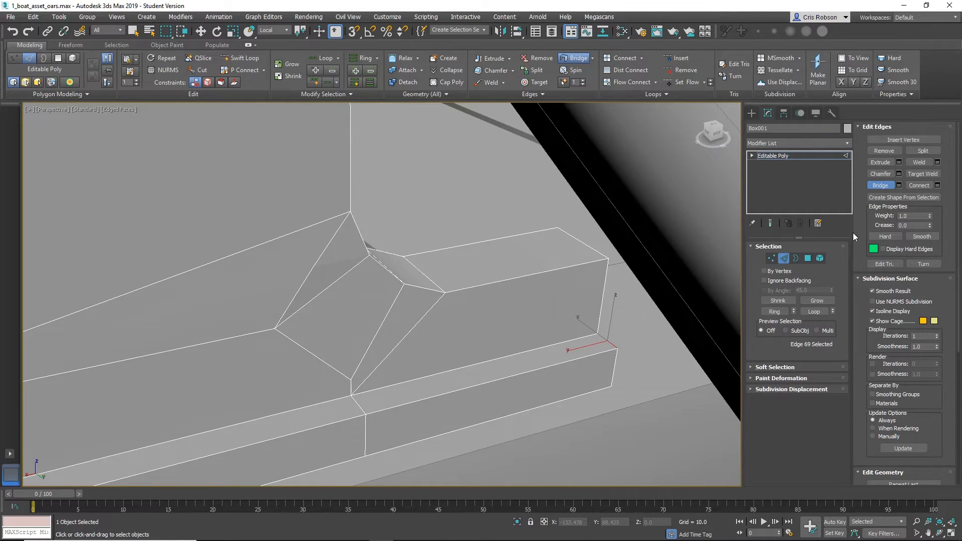
click(880, 186)
Add a Symmetry modifier to the mount, mirroring it on the X axis with Flip enabled.
middle_drag(463, 300, 604, 354)
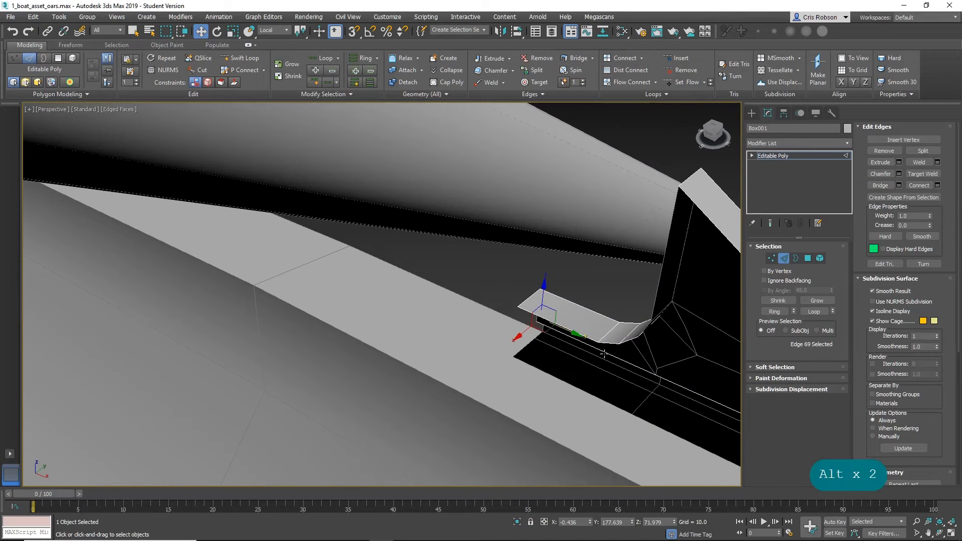
click(780, 258)
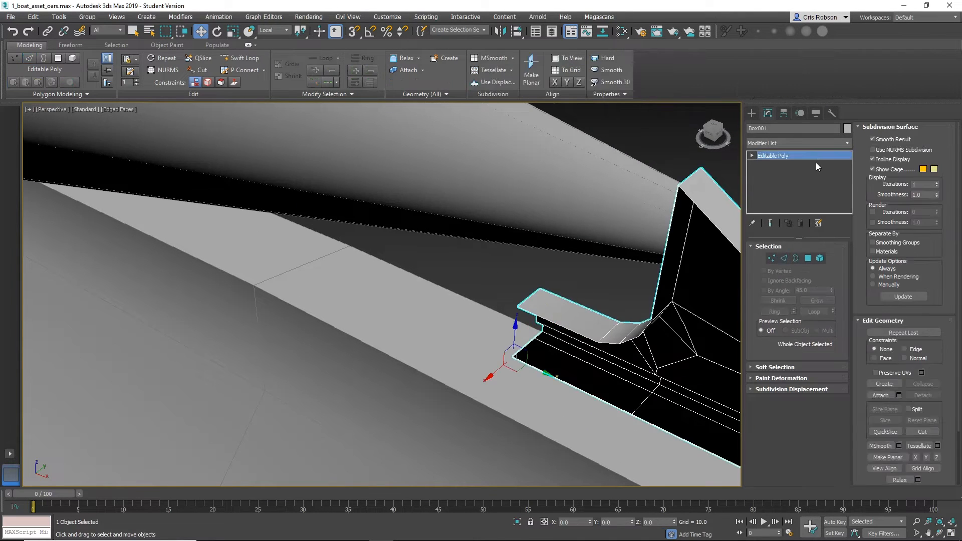
click(817, 146)
key(s)
key(s)
key(s)
key(s)
key(s)
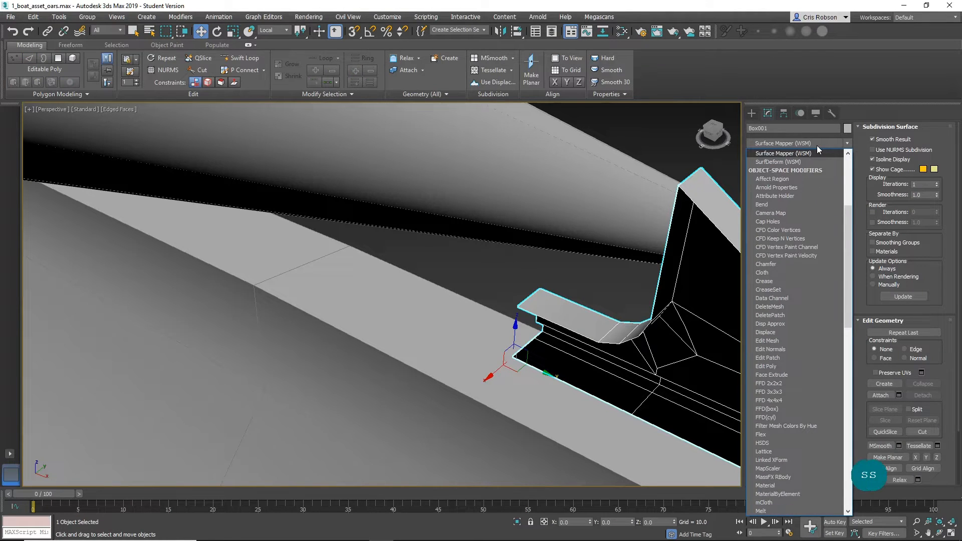
key(s)
key(s)
key(s)
key(s)
key(s)
key(s)
key(s)
key(s)
key(s)
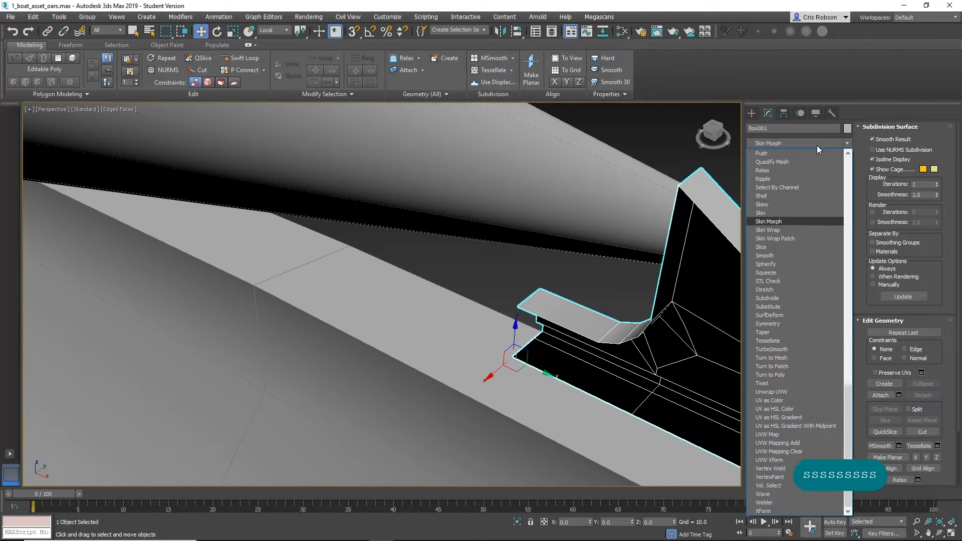
key(s)
key(s)
key(s)
key(s)
key(s)
key(s)
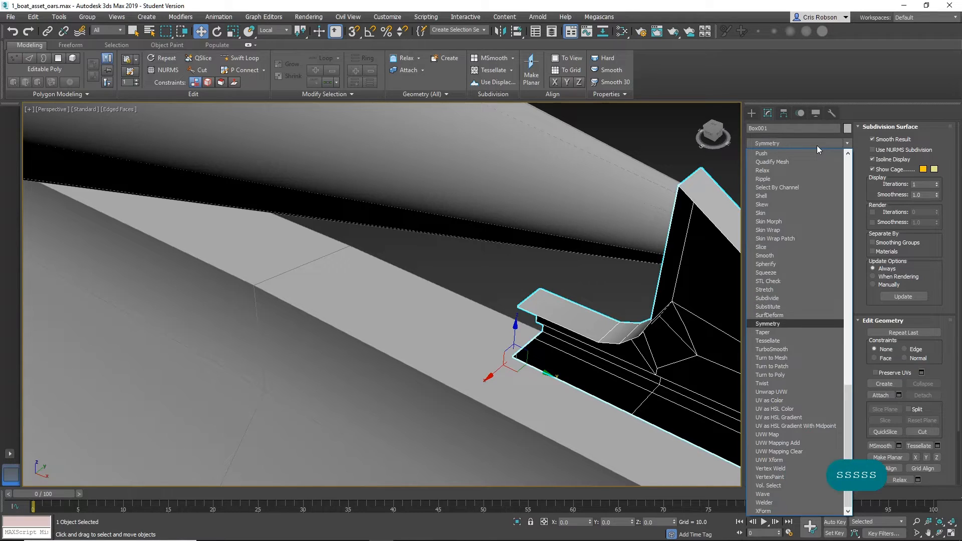
key(Return)
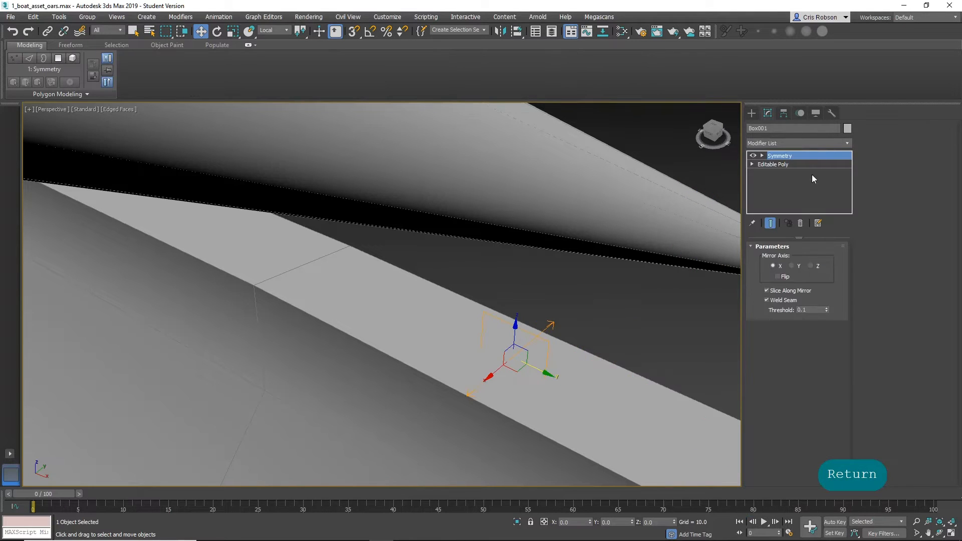
click(778, 277)
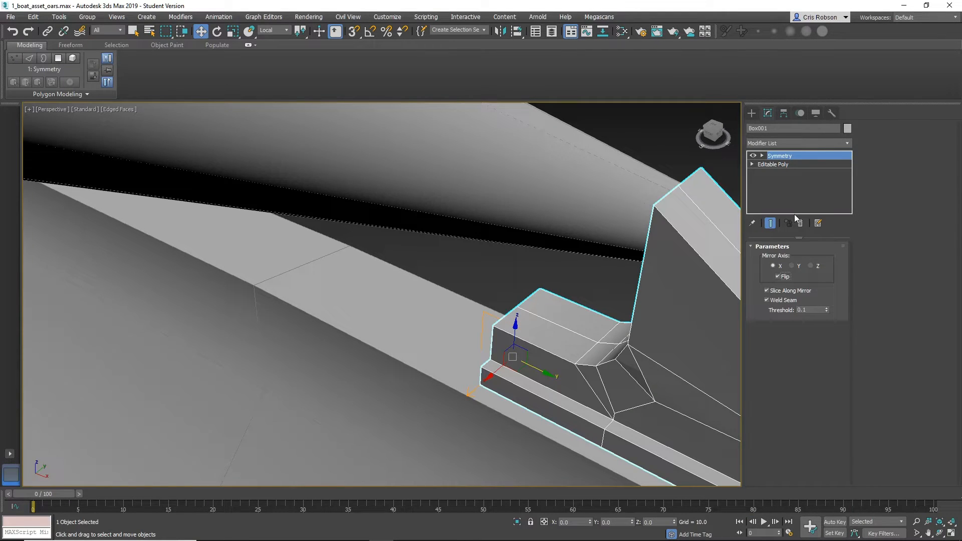
Add a second Symmetry modifier to the mount and mirror it on the Y axis.
click(816, 143)
key(s)
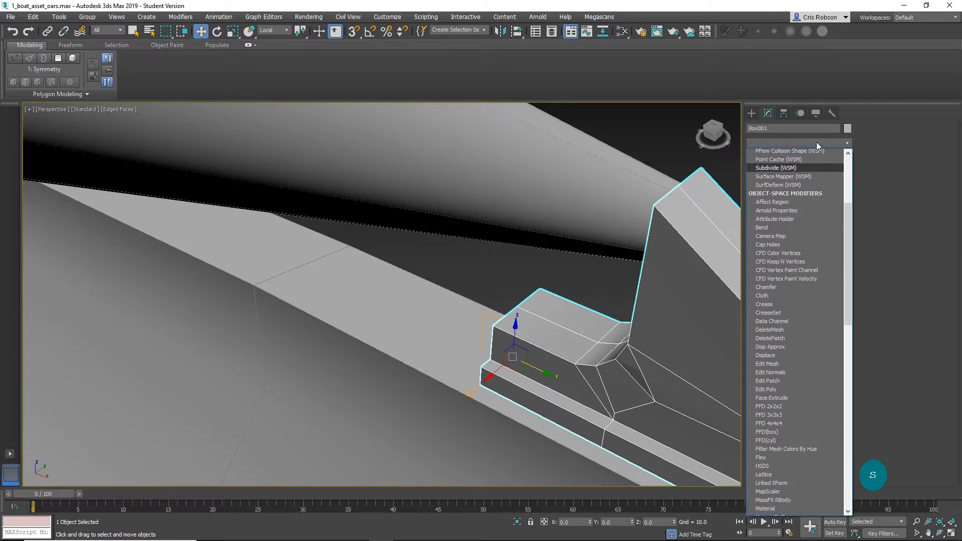
key(s)
key(s)
key(s)
key(s)
key(s)
key(s)
key(s)
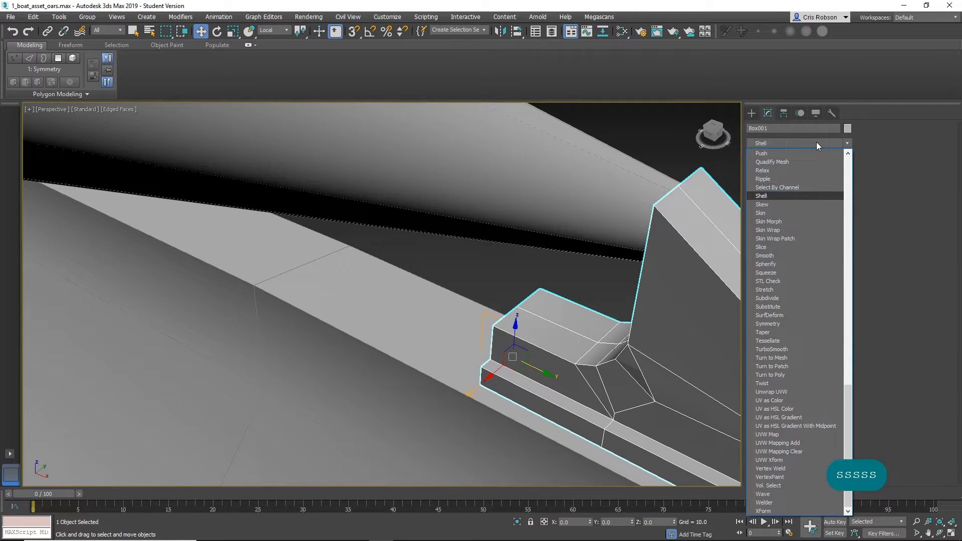
key(s)
key(s)
key(s)
key(s)
key(s)
key(s)
key(s)
key(s)
key(s)
key(s)
key(s)
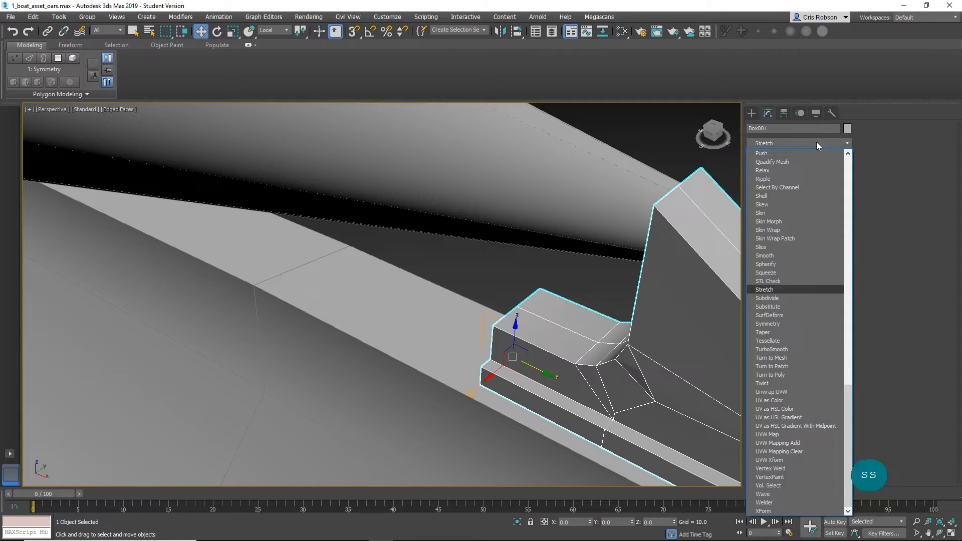
key(s)
key(Return)
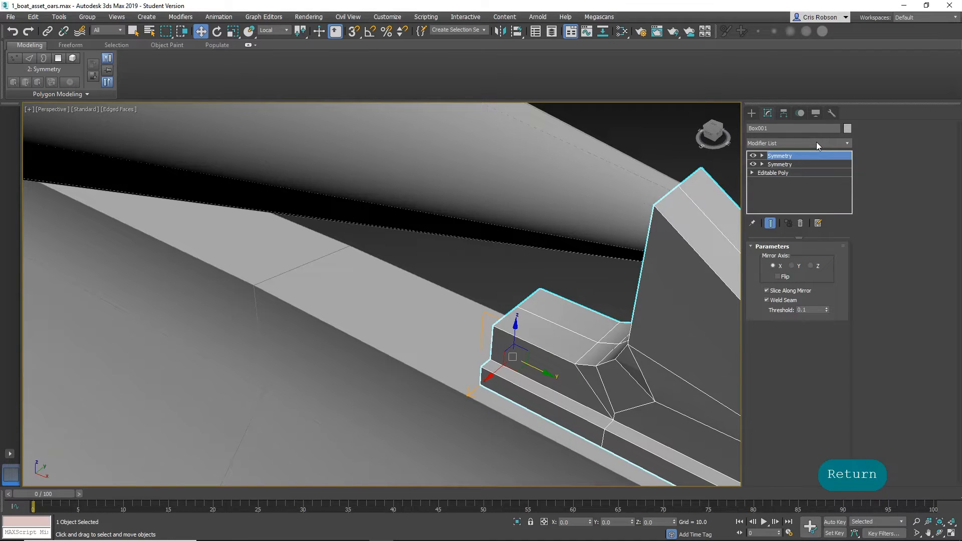
click(792, 267)
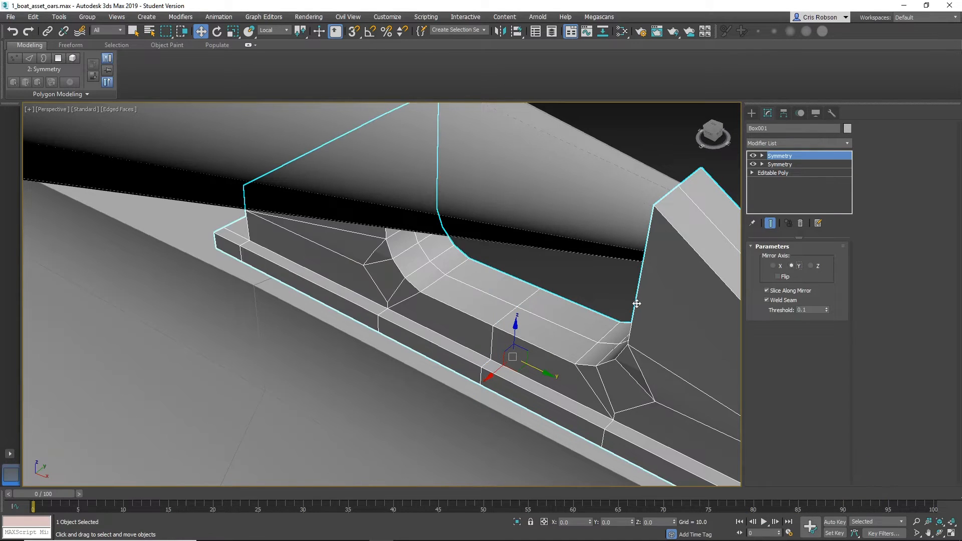
In the base Editable Poly, inset the top polygon of the base ledge at the mount's outer end.
alt+middle_drag(637, 304, 475, 339)
middle_drag(381, 331, 489, 273)
scroll(490, 273, down, 3)
middle_drag(459, 313, 526, 261)
scroll(524, 270, up, 3)
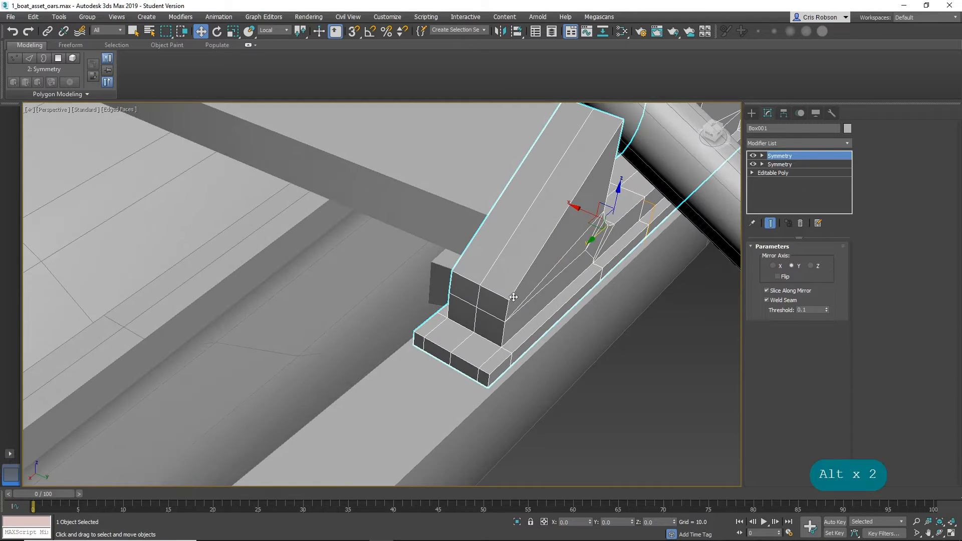
alt+middle_drag(504, 310, 548, 304)
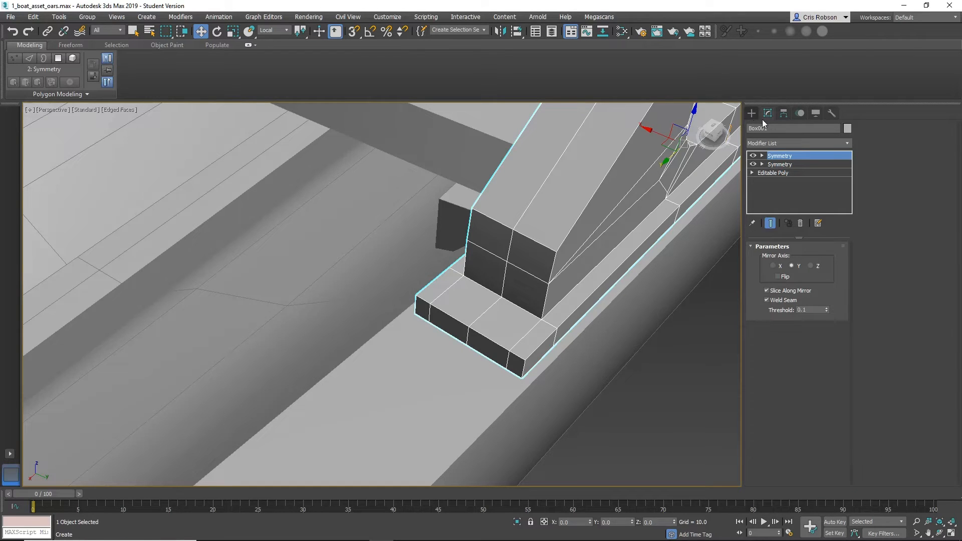
click(787, 173)
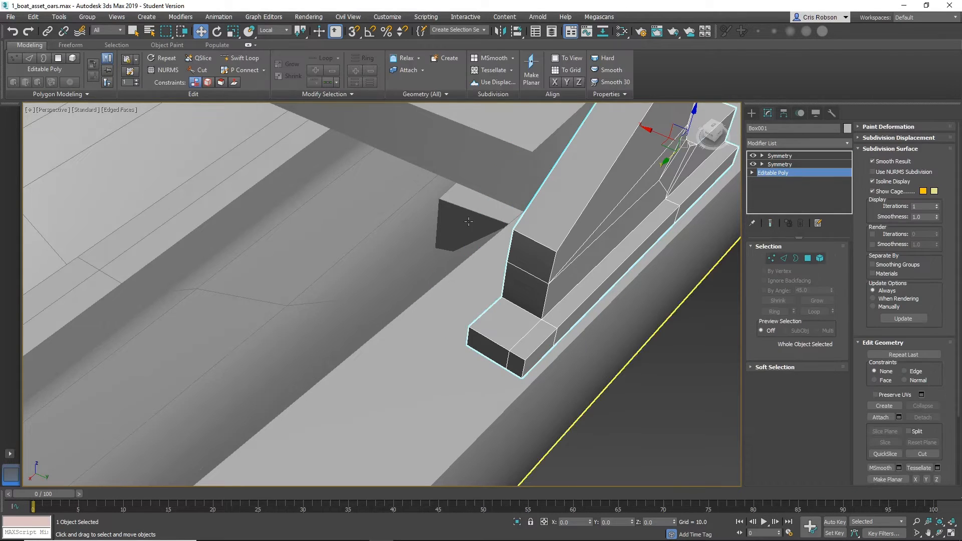
click(751, 114)
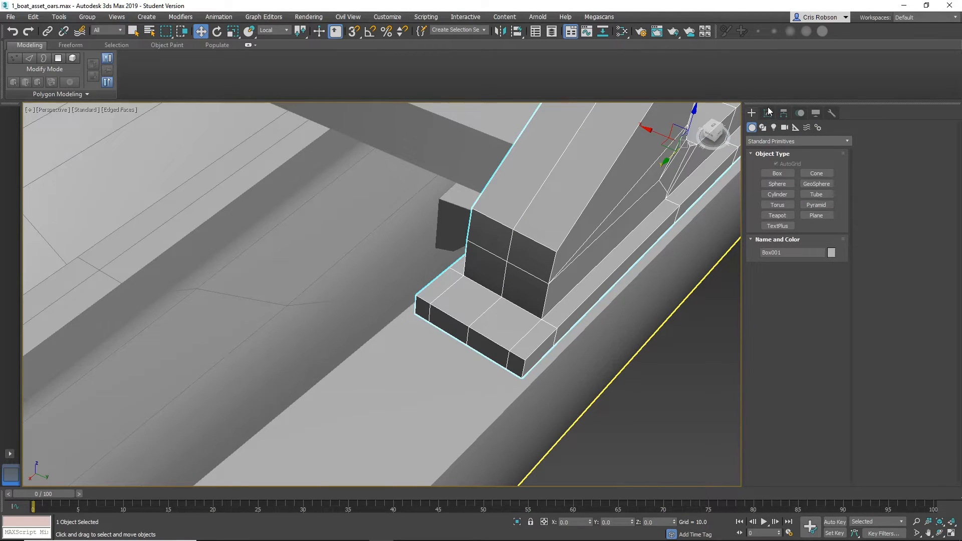
click(768, 117)
click(765, 172)
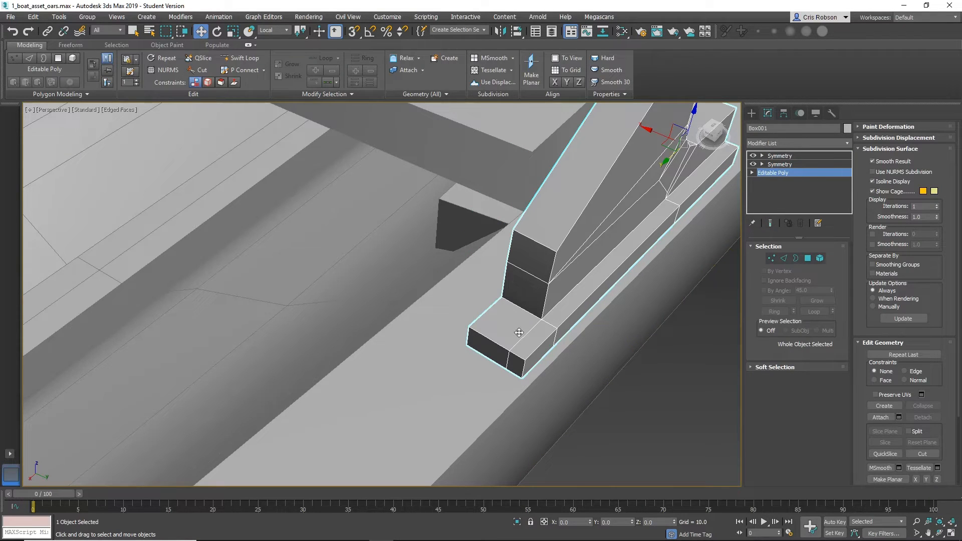
click(808, 258)
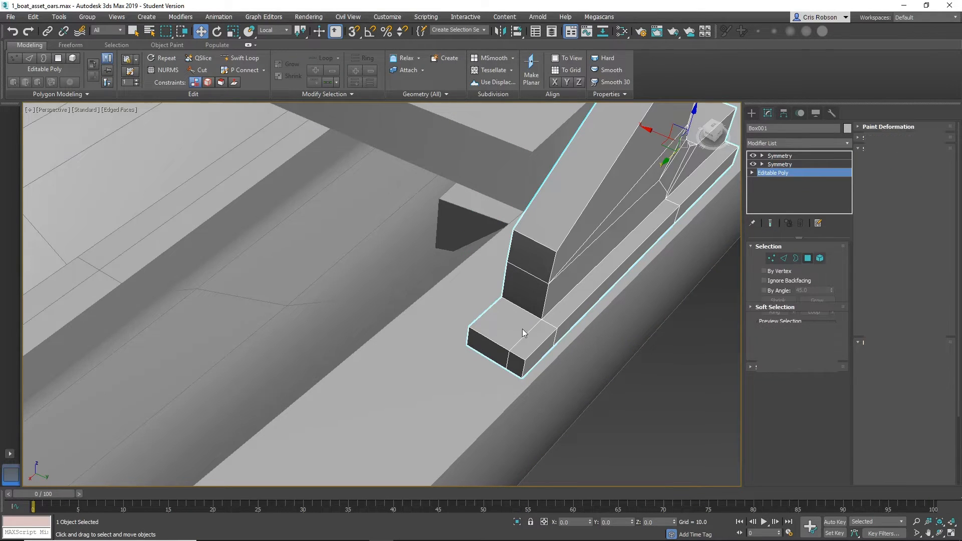
click(505, 332)
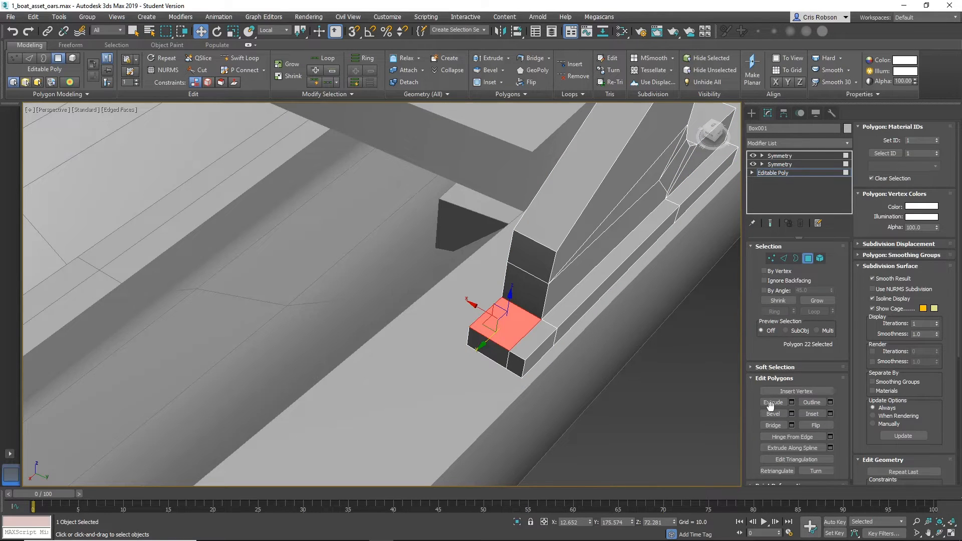
click(812, 414)
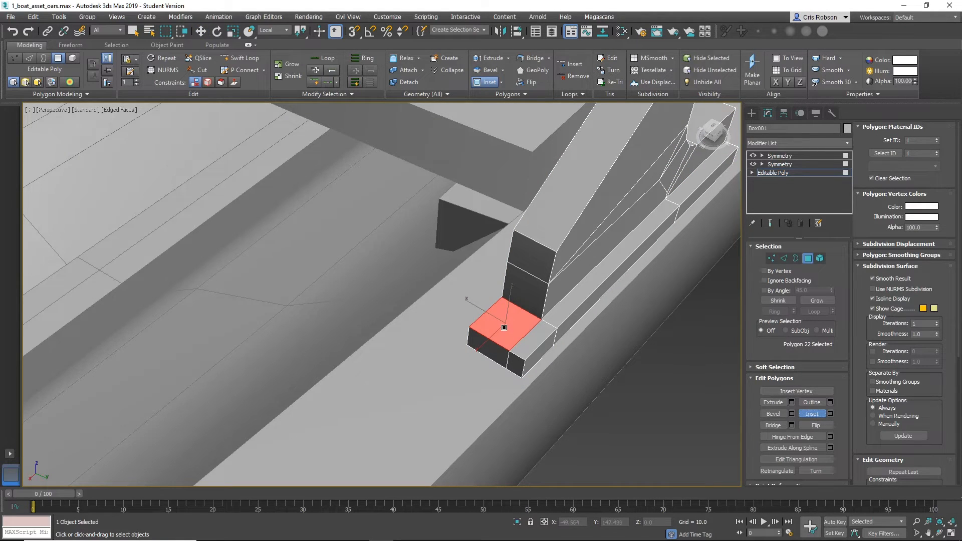
mouse_move(504, 328)
mouse_down()
mouse_move(491, 329)
mouse_move(505, 327)
mouse_up()
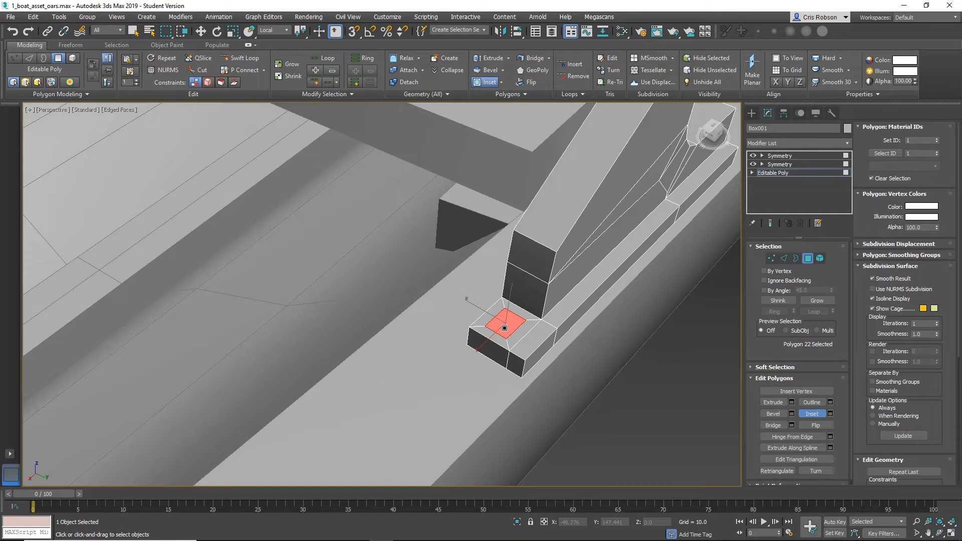
Scale the inset polygon down to a roughly square shape and shift it towards the ledge's outer end.
key(z)
alt+middle_drag(512, 333, 465, 335)
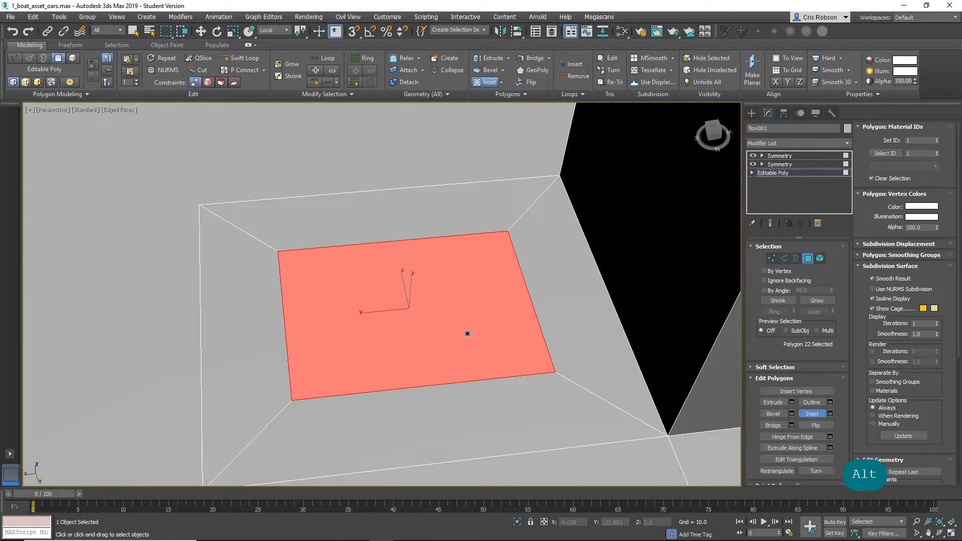
key(e)
key(r)
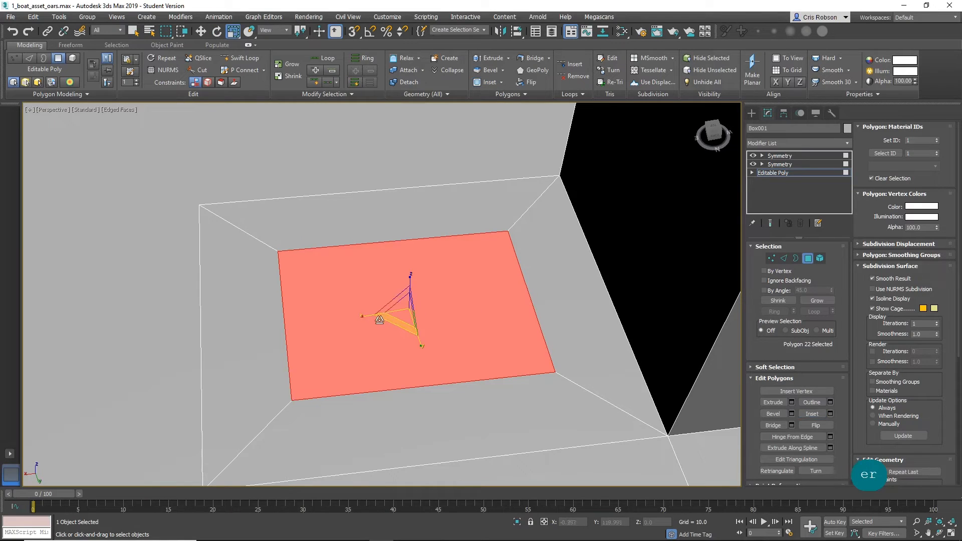
drag(369, 317, 318, 352)
key(w)
middle_drag(349, 364, 475, 367)
scroll(384, 326, down, 2)
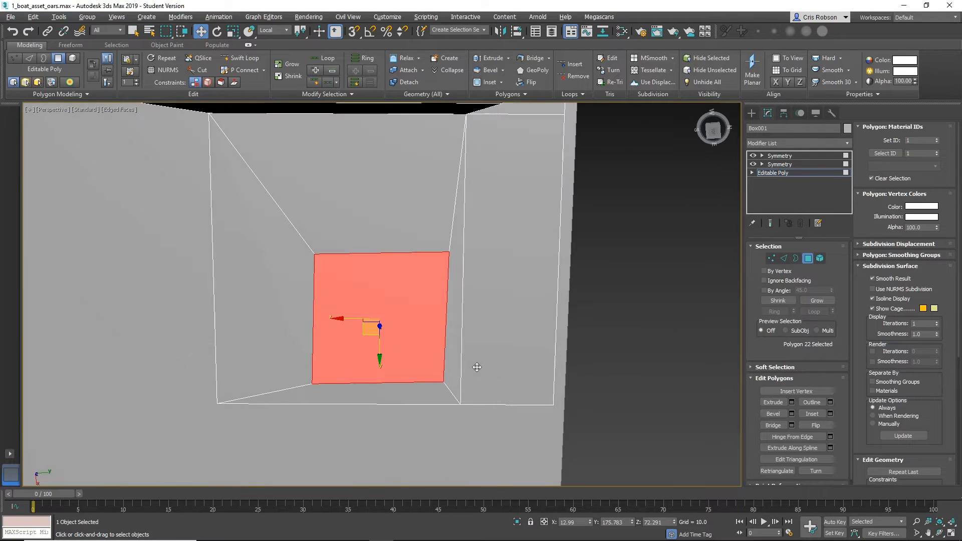
Using Local coordinates, scale both pairs of opposite edges of the inset square flat so its sides run straight.
click(784, 257)
click(373, 254)
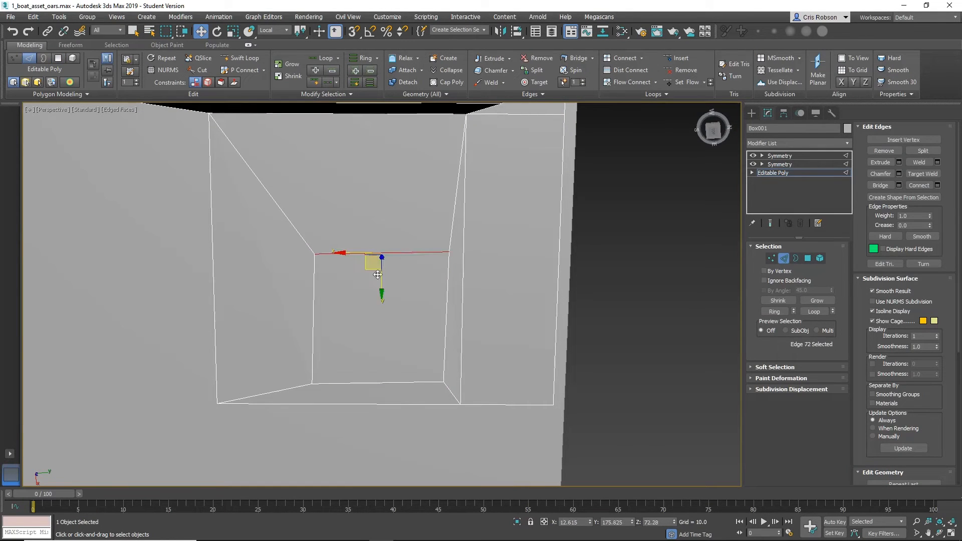
ctrl+click(397, 383)
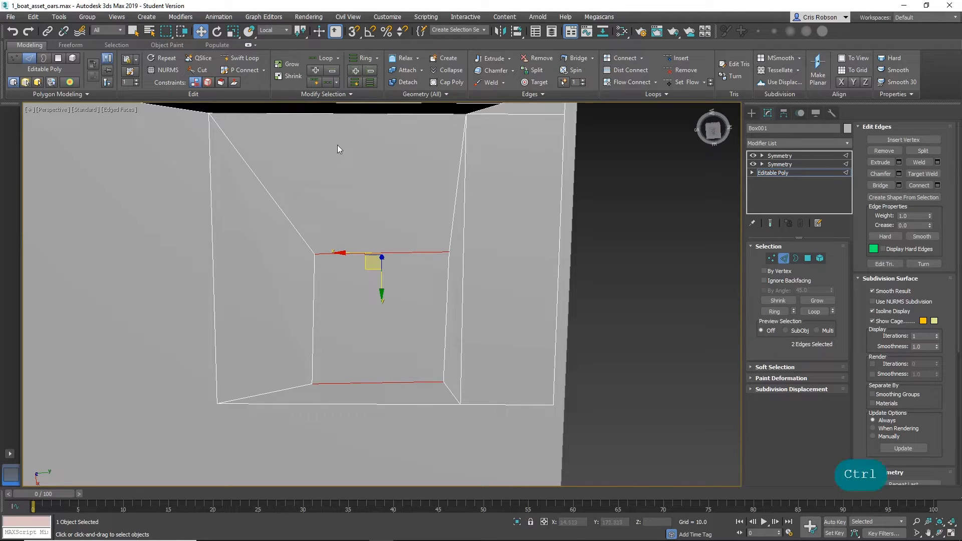
key(e)
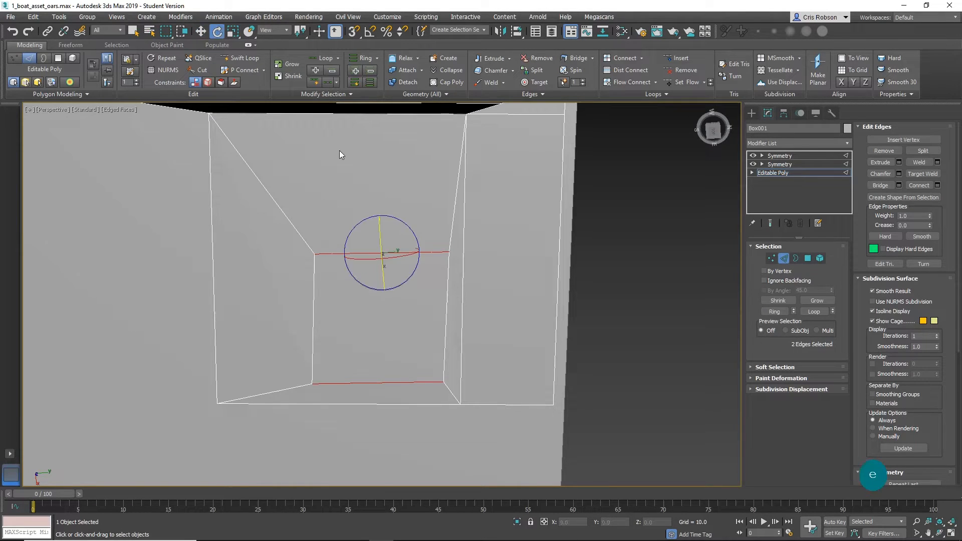
key(r)
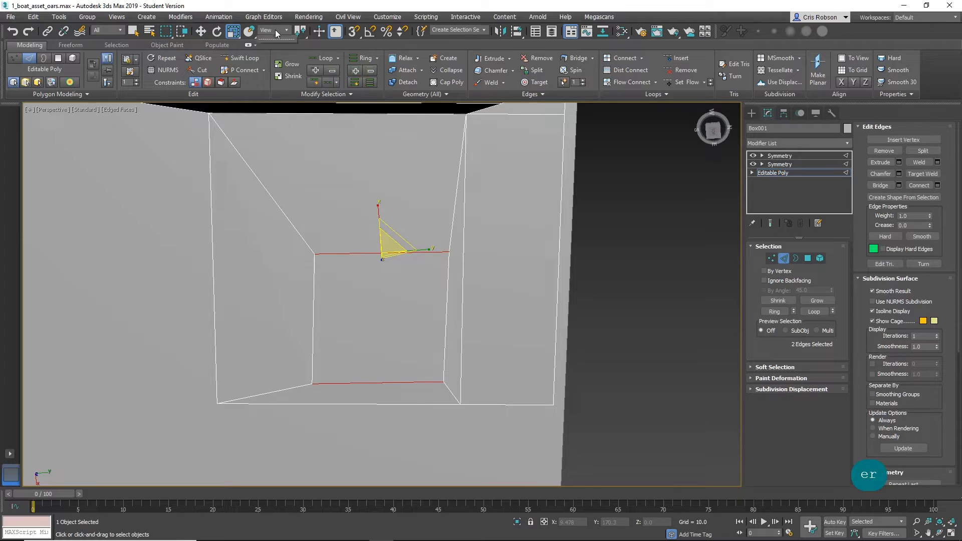
click(275, 30)
click(266, 65)
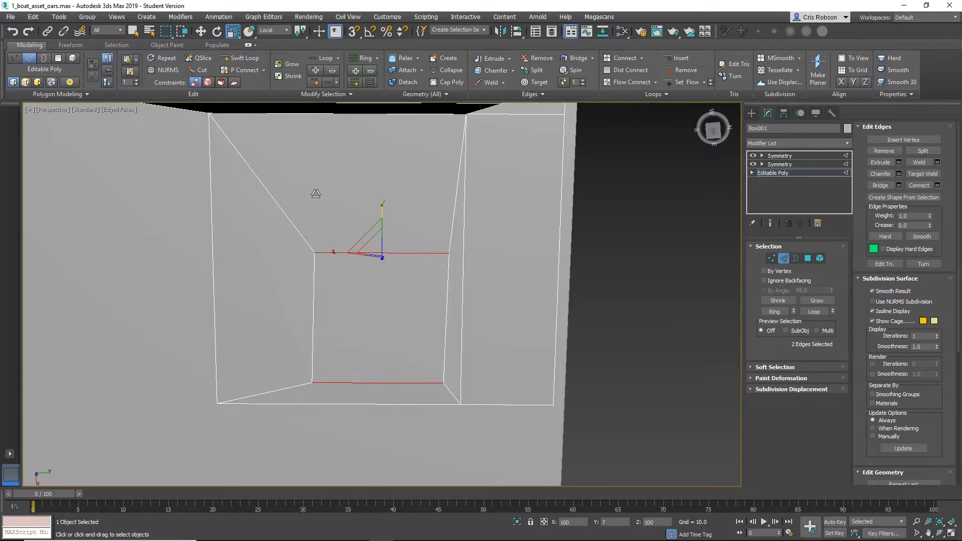
click(312, 357)
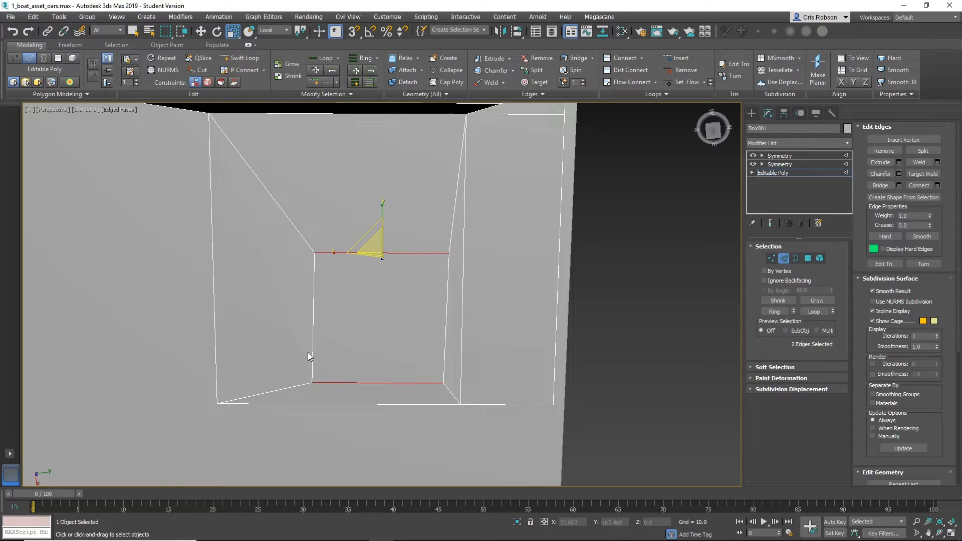
ctrl+click(445, 338)
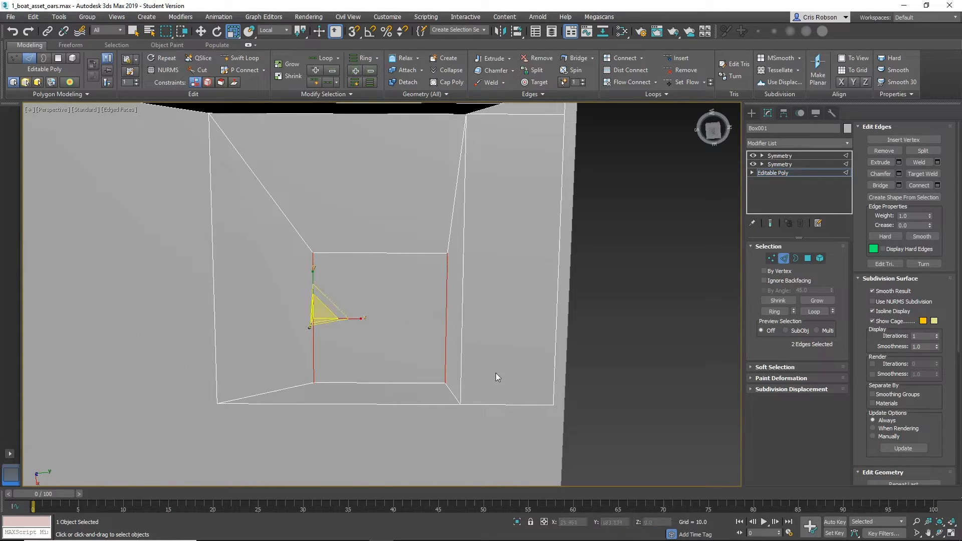
Inset the square polygon again and scale the new face up, leaving only a narrow border around it.
alt+middle_drag(496, 373, 473, 301)
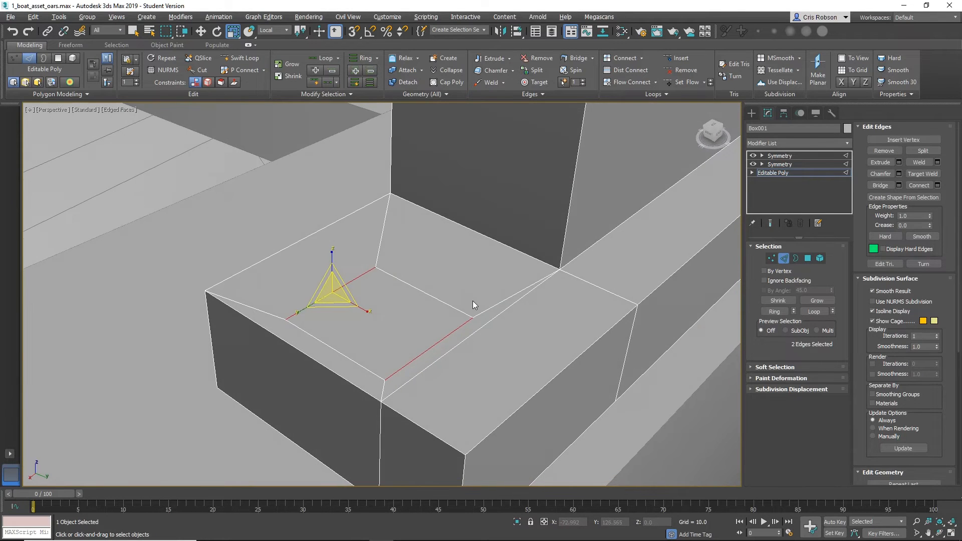
click(809, 258)
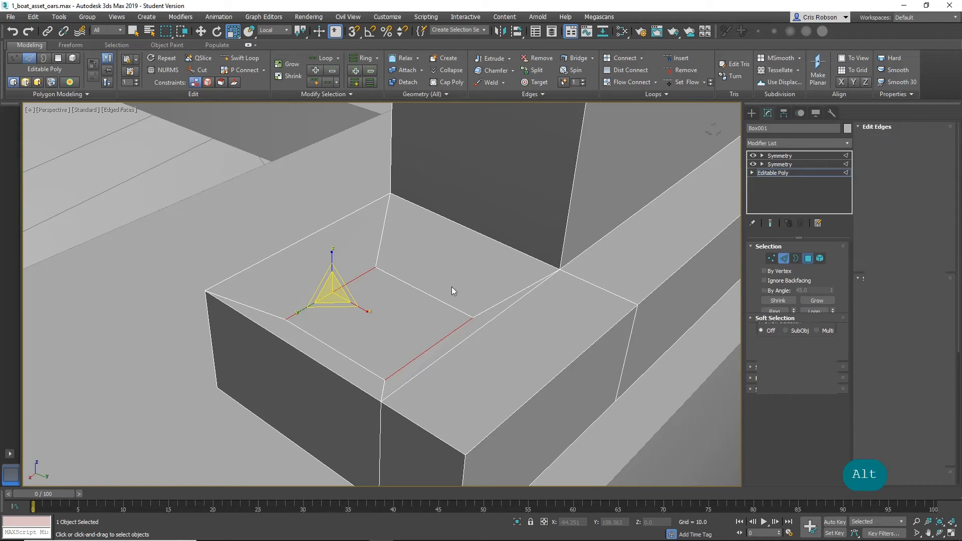
click(428, 314)
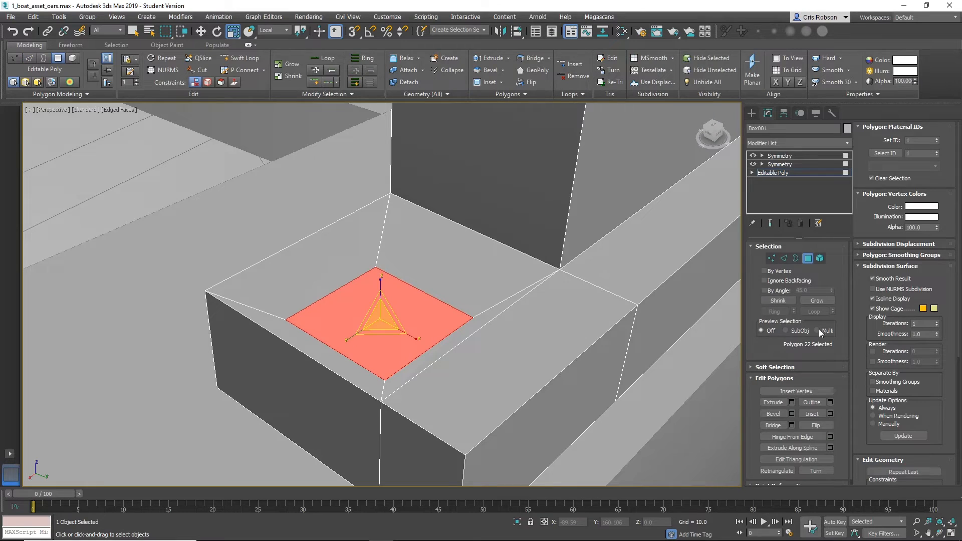
click(812, 414)
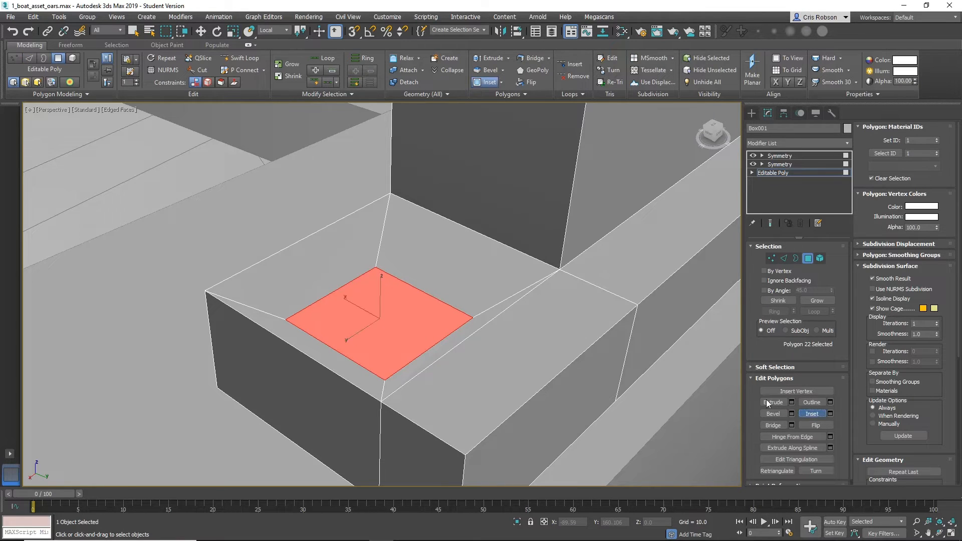
drag(411, 343, 412, 344)
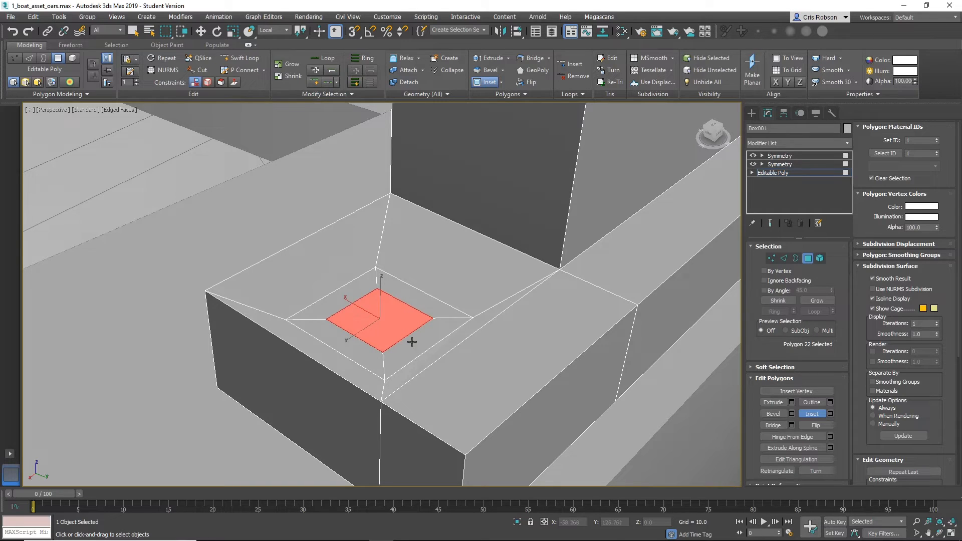
key(r)
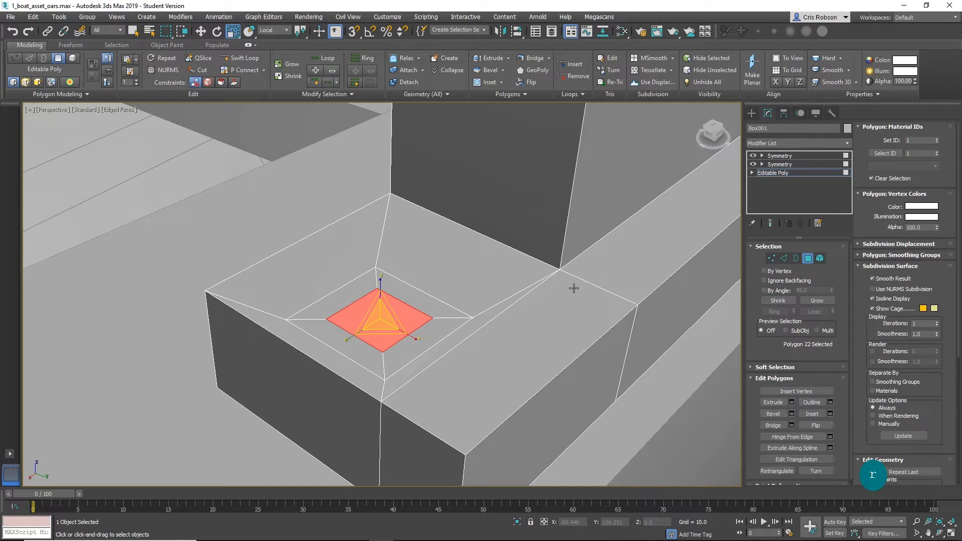
drag(380, 322, 413, 295)
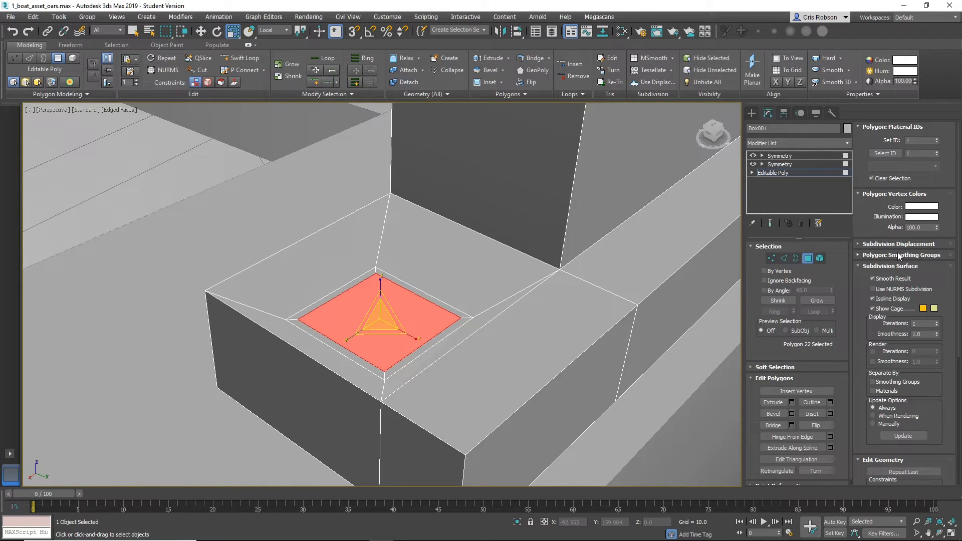
click(898, 267)
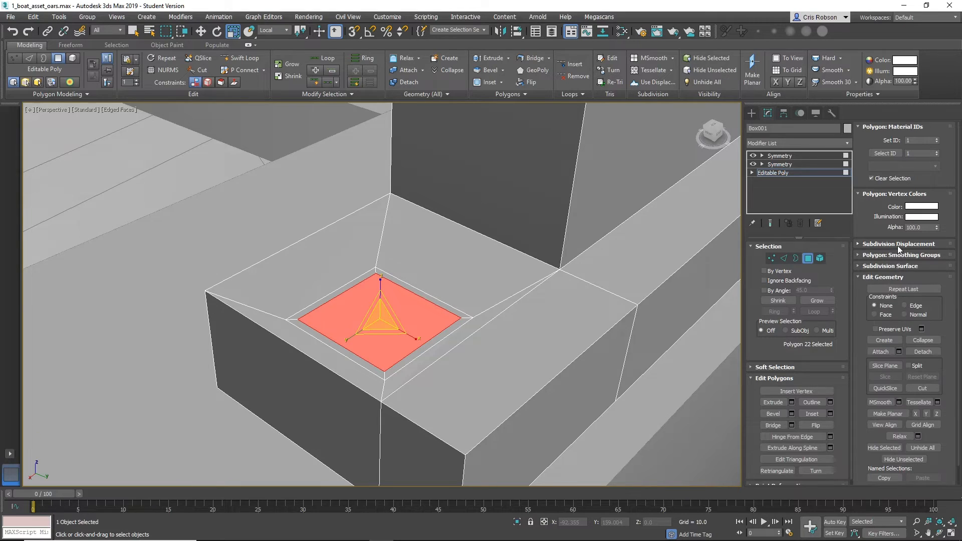
click(900, 244)
click(901, 244)
scroll(767, 391, down, 1)
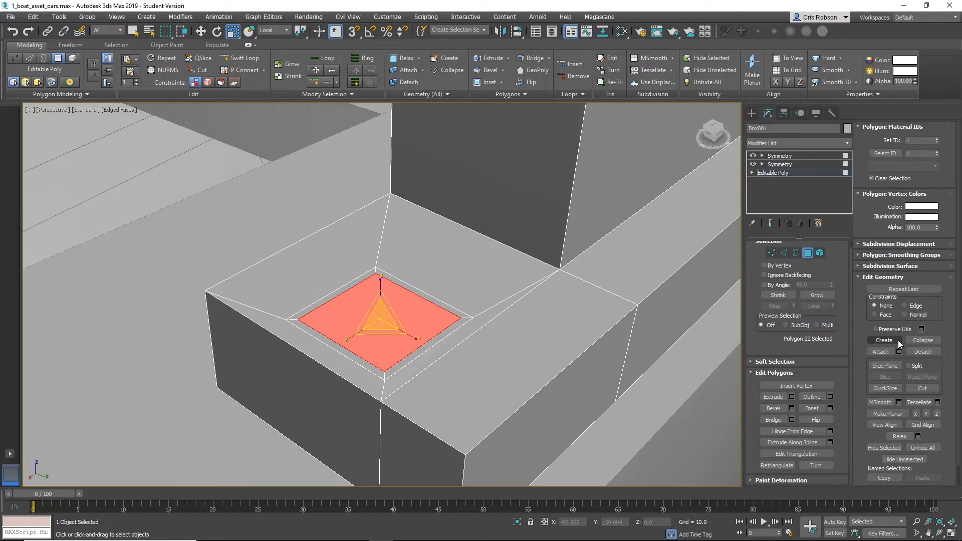
click(912, 266)
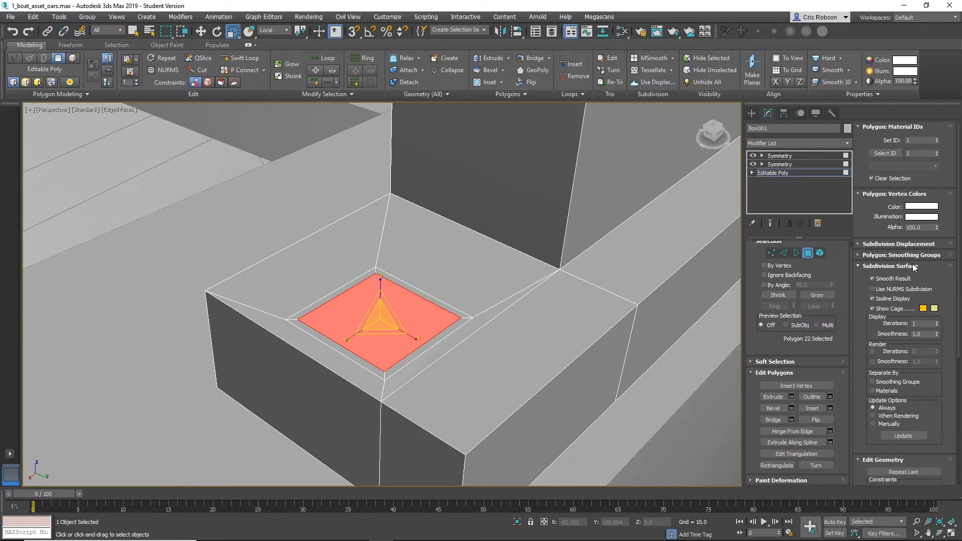
click(912, 266)
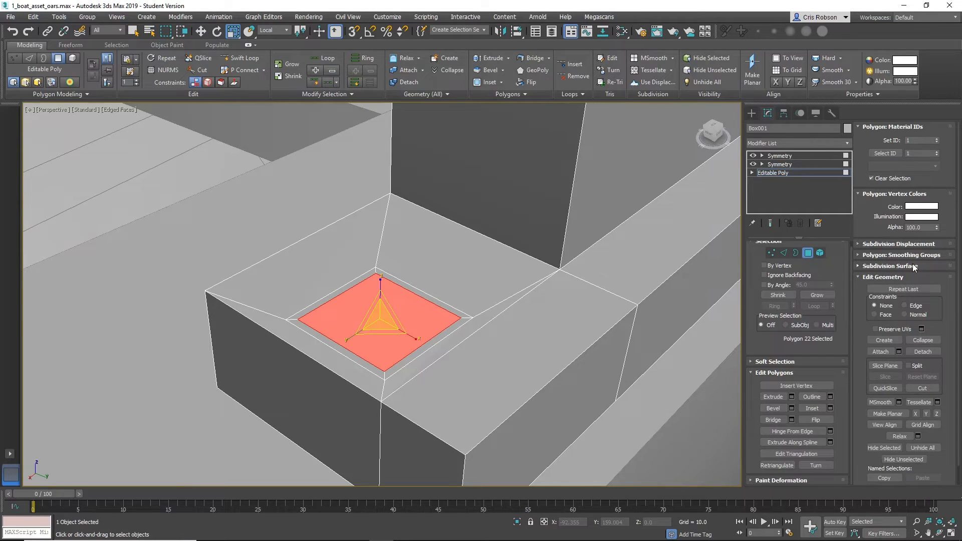
Subdivide the inset square with MSmooth, grow the central selection into an octagon of 12 polygons and extrude it upward as a low bolt head.
click(881, 403)
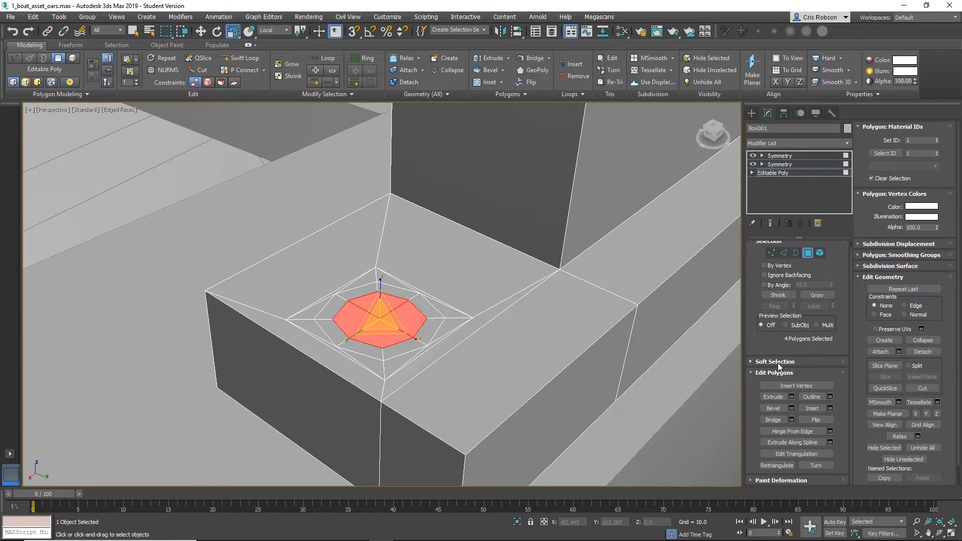
click(825, 296)
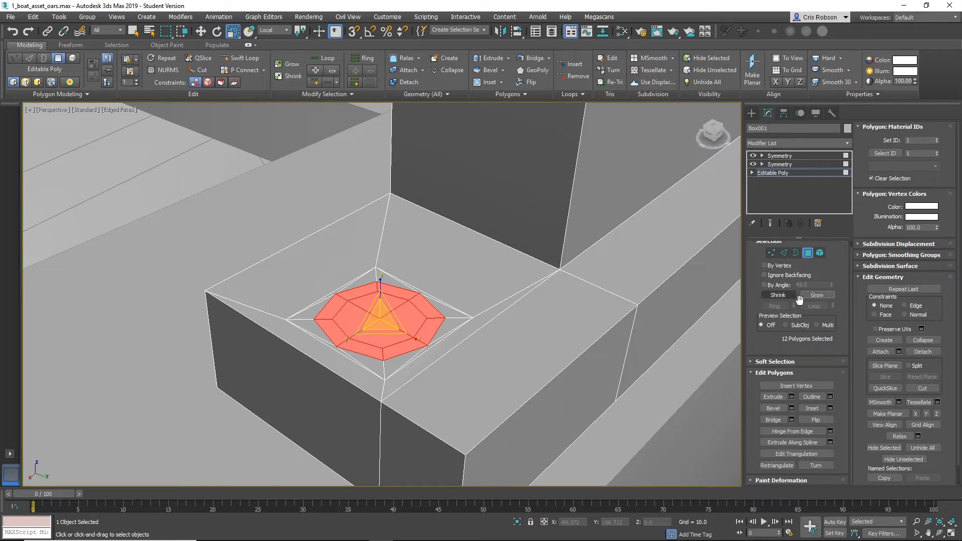
click(773, 397)
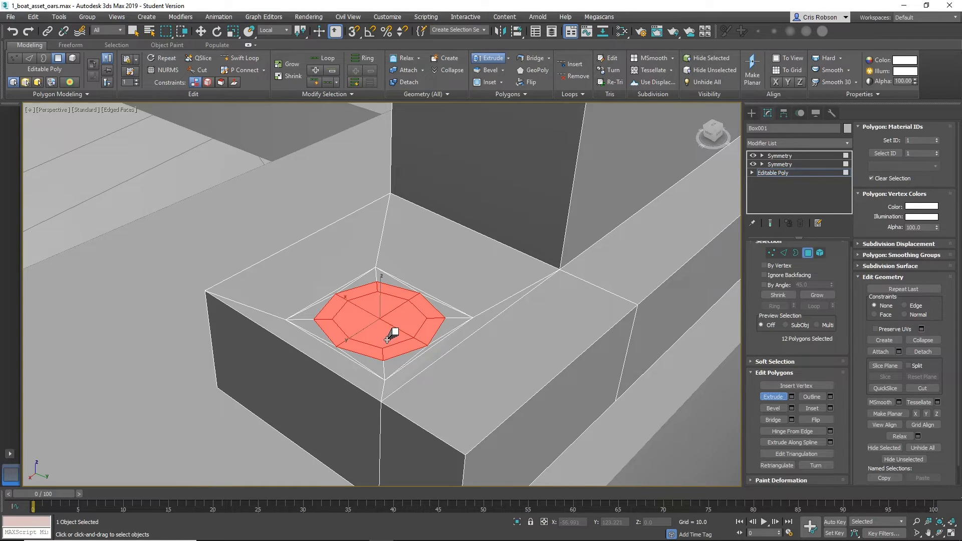
mouse_move(390, 342)
mouse_down()
mouse_move(395, 333)
mouse_move(388, 344)
mouse_up()
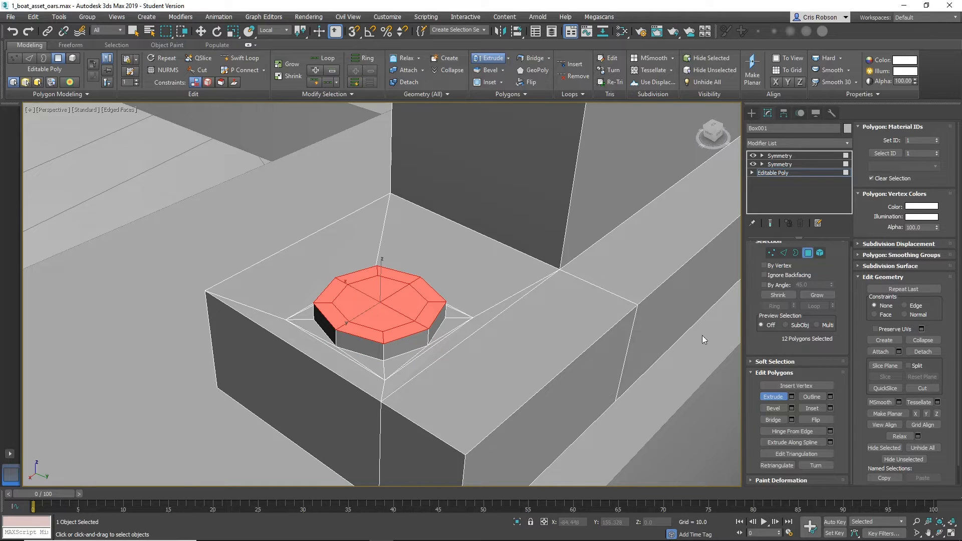
click(785, 254)
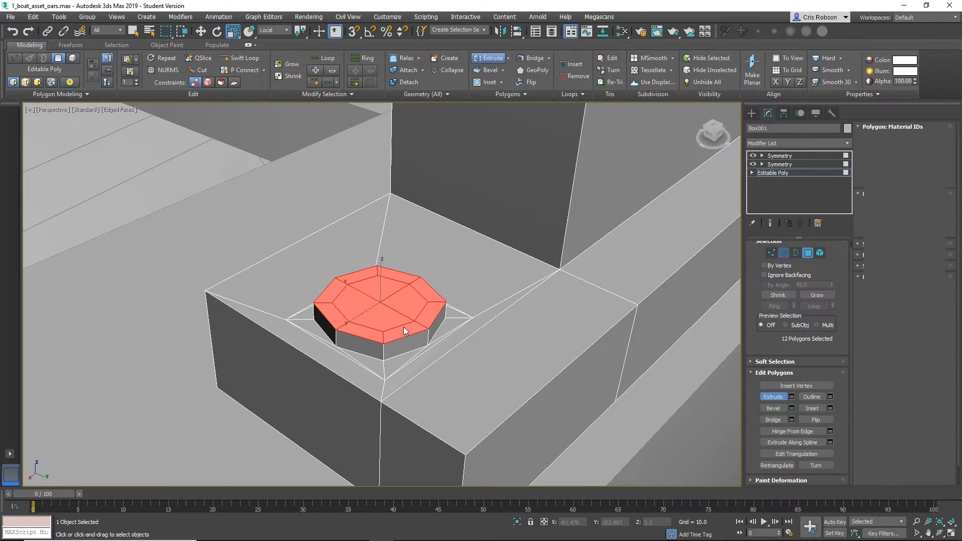
click(405, 336)
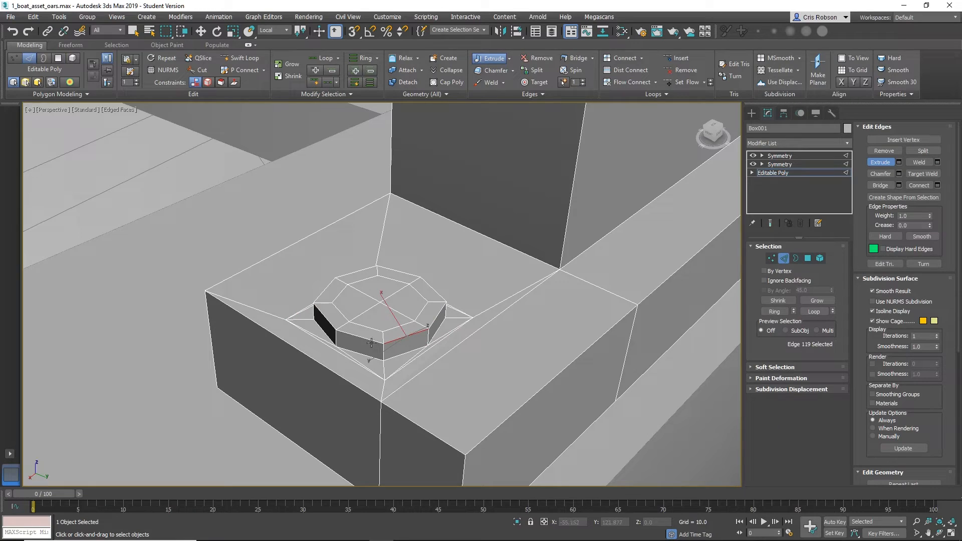
key(ctrl+z)
key(Tab)
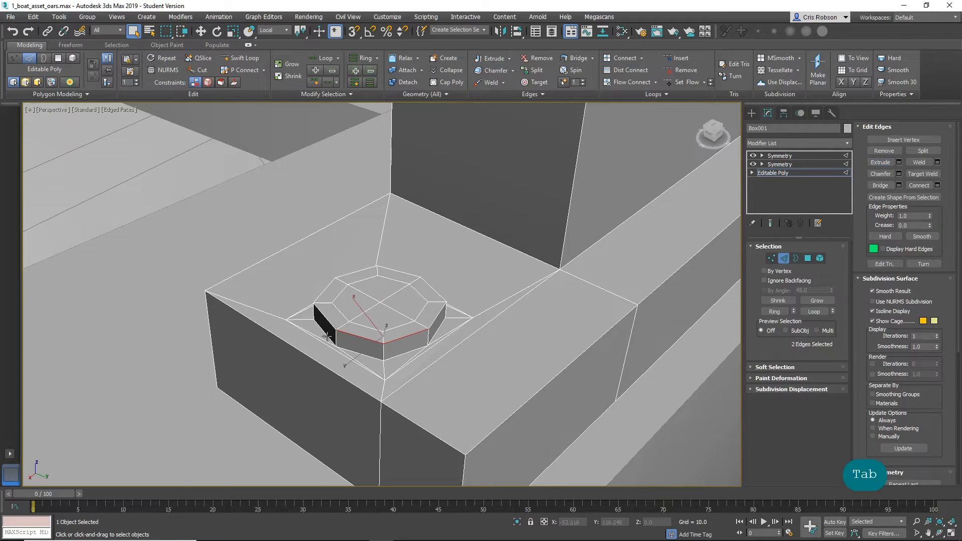
ctrl+click(328, 325)
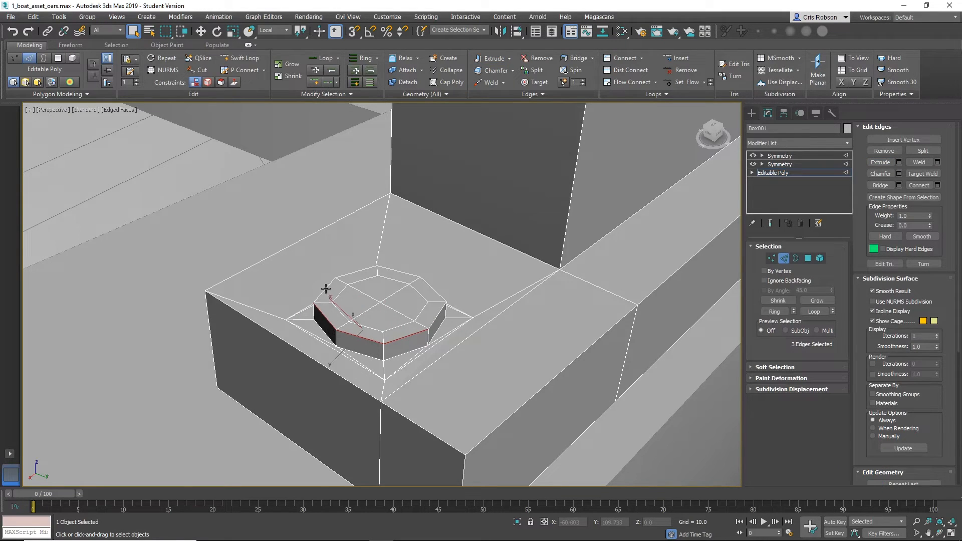
ctrl+click(325, 289)
ctrl+click(354, 272)
ctrl+click(398, 271)
ctrl+click(432, 286)
ctrl+click(427, 328)
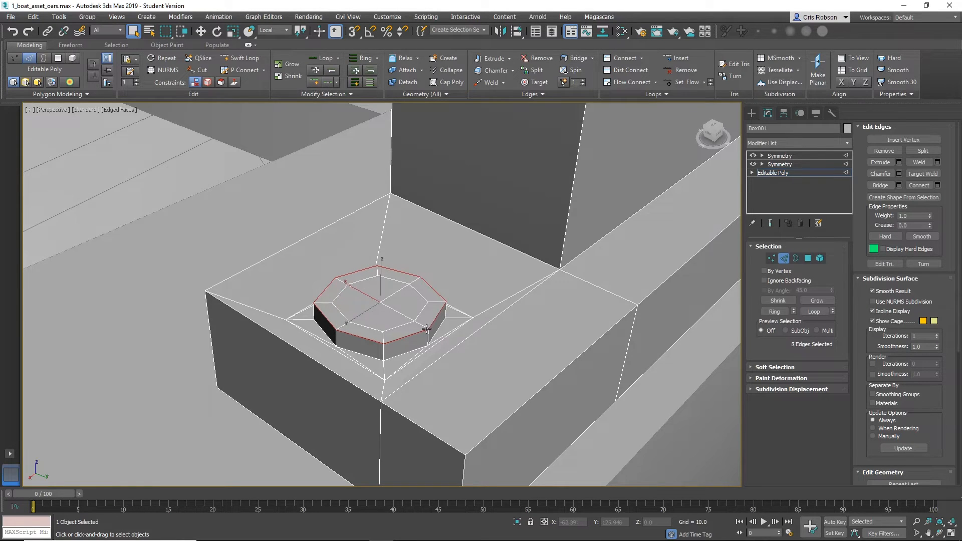
scroll(393, 340, up, 2)
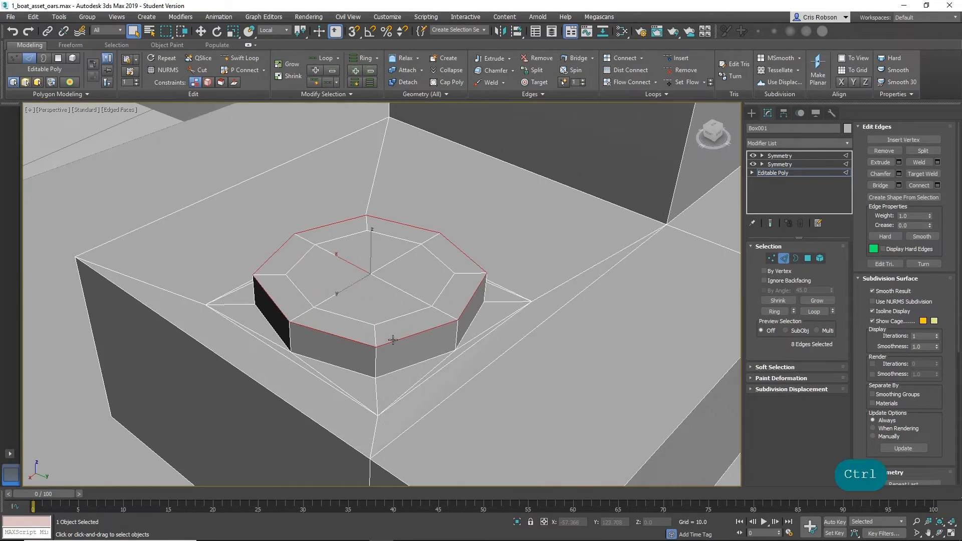
Select the four central polygons on top of the bolt head and raise them slightly to give it a bevelled dome shape.
ctrl+click(808, 259)
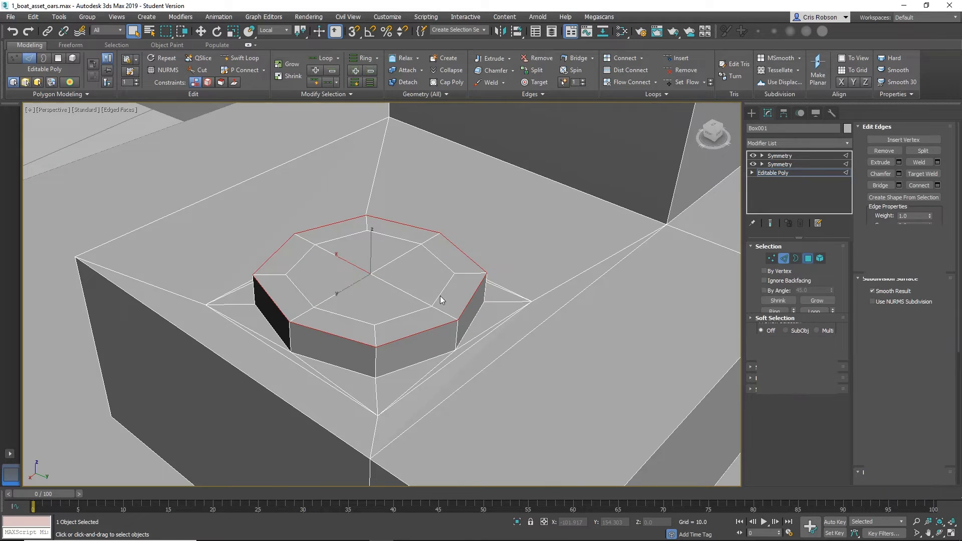
click(377, 252)
ctrl+click(344, 272)
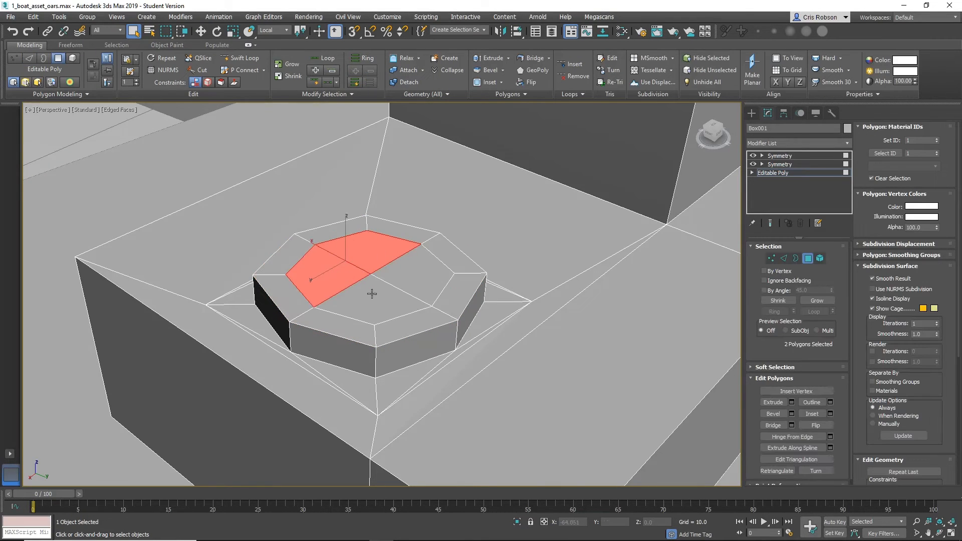
ctrl+click(378, 294)
ctrl+click(404, 274)
key(w)
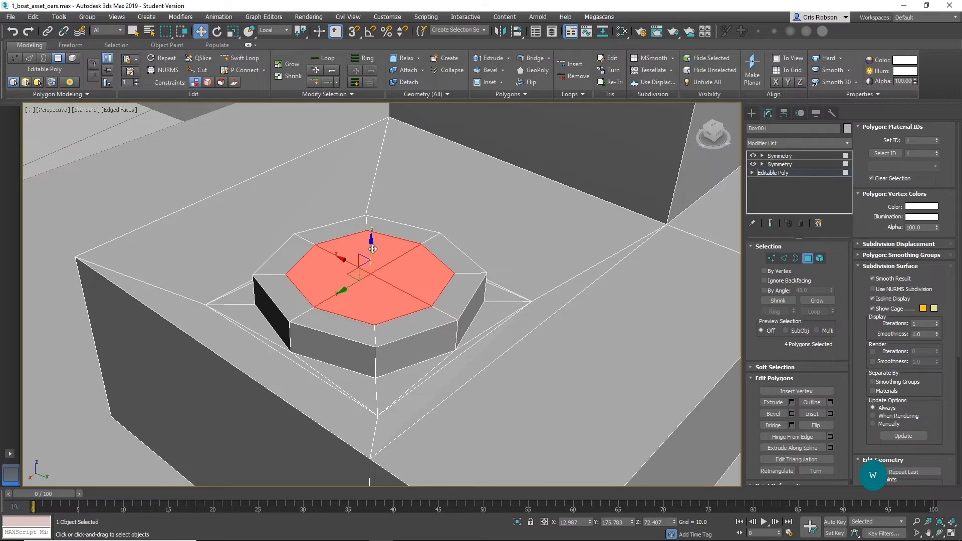
drag(373, 249, 382, 232)
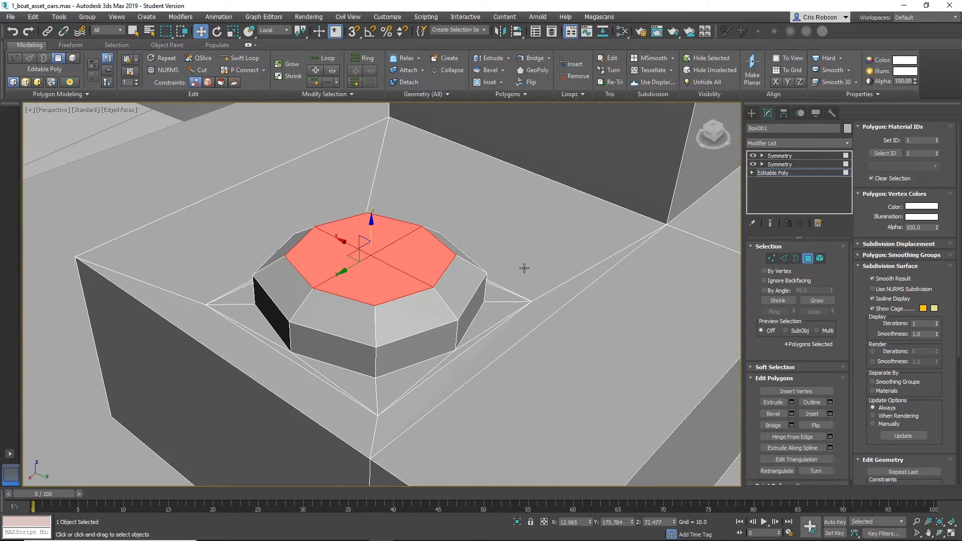
Leave polygon editing, return to the topmost Symmetry modifier and convert the whole oar mount to an Editable Poly.
scroll(524, 268, down, 5)
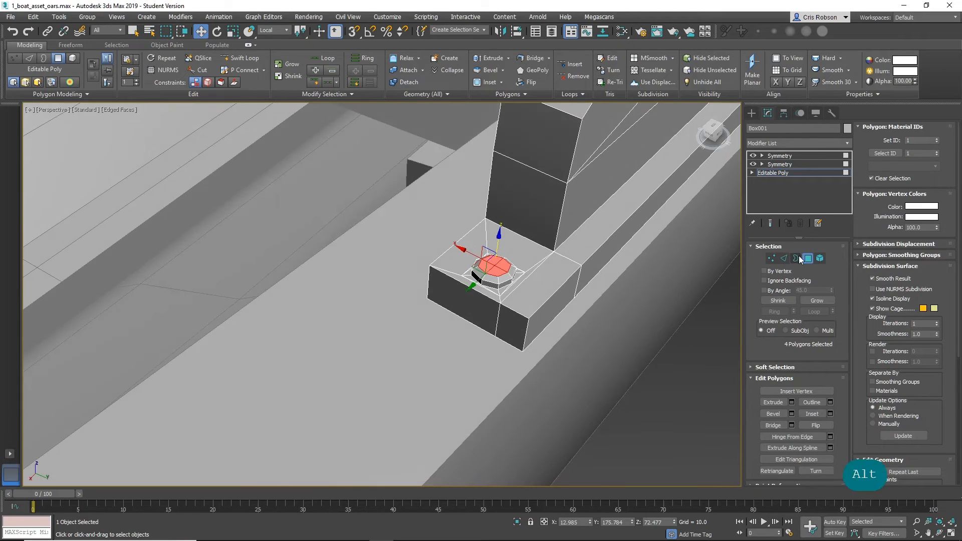
click(802, 258)
click(800, 154)
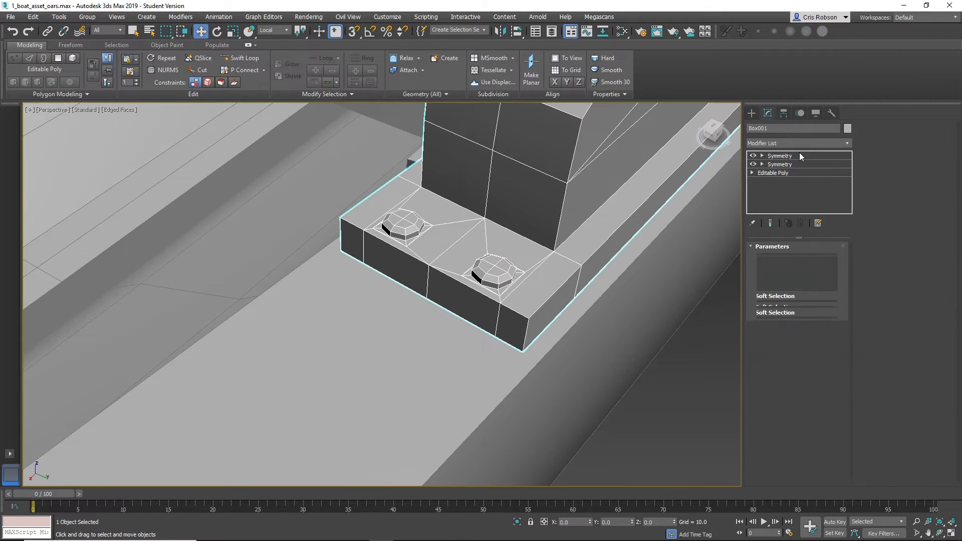
right_click(543, 276)
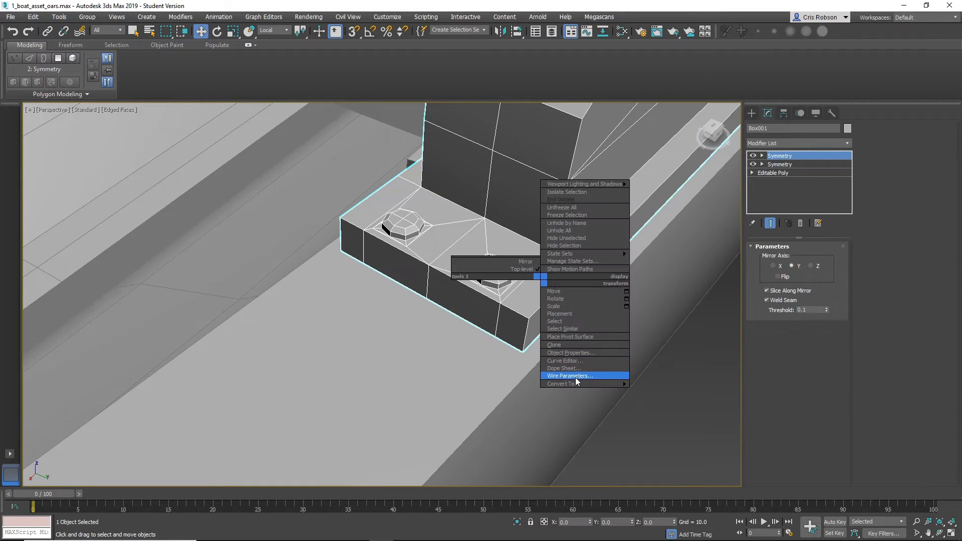
mouse_move(577, 384)
click(651, 392)
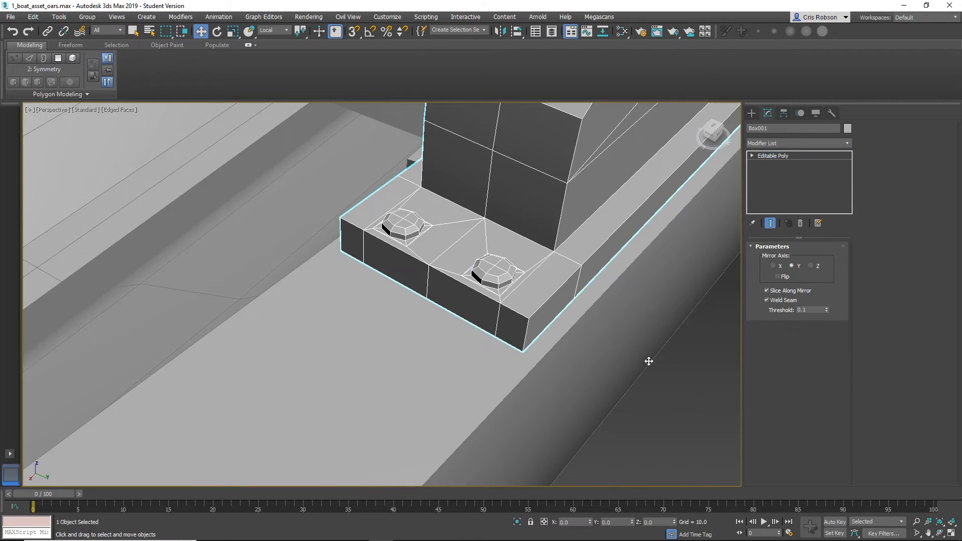
Rename the oar mount object as thole_01.
middle_drag(649, 362, 583, 412)
click(789, 128)
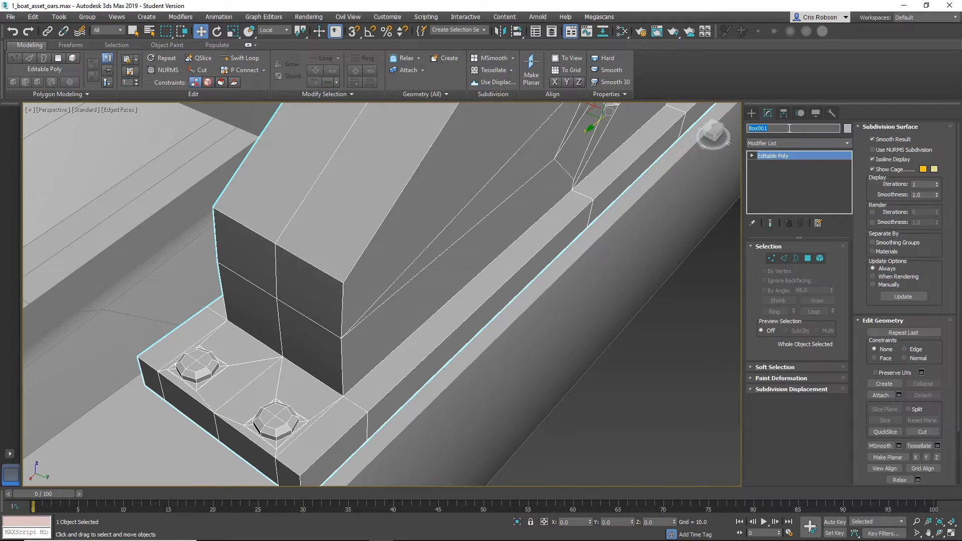
text(thole_01)
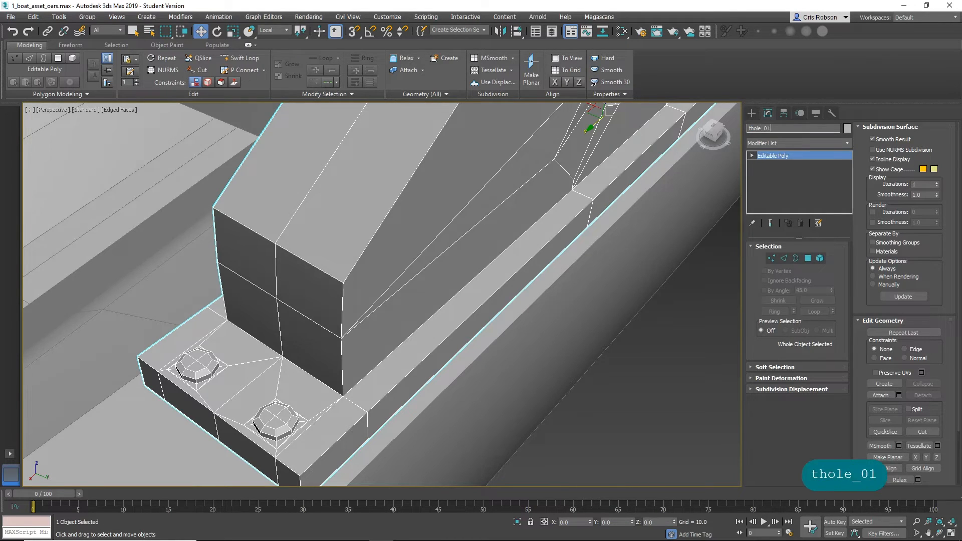
key(Return)
scroll(519, 291, down, 5)
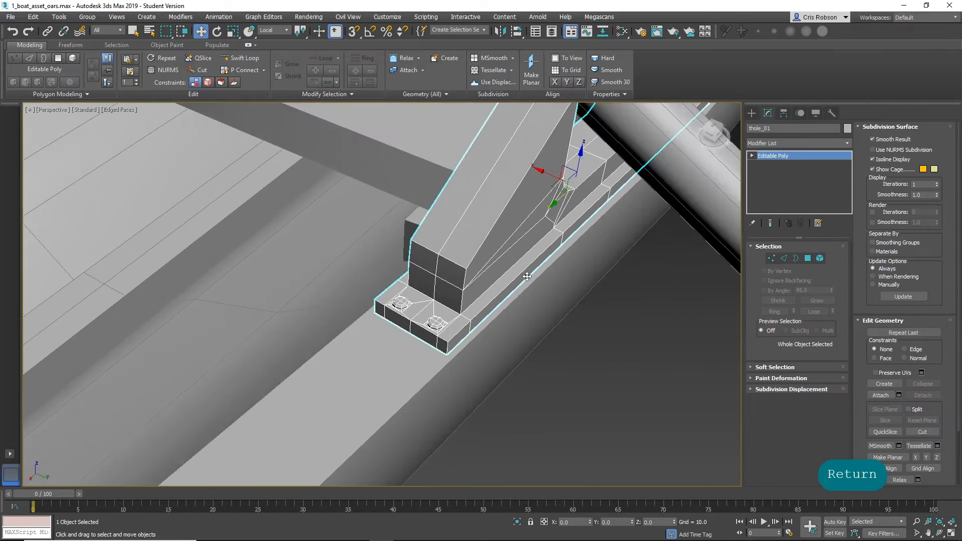
scroll(527, 277, down, 3)
alt+middle_drag(567, 309, 503, 285)
scroll(502, 285, down, 4)
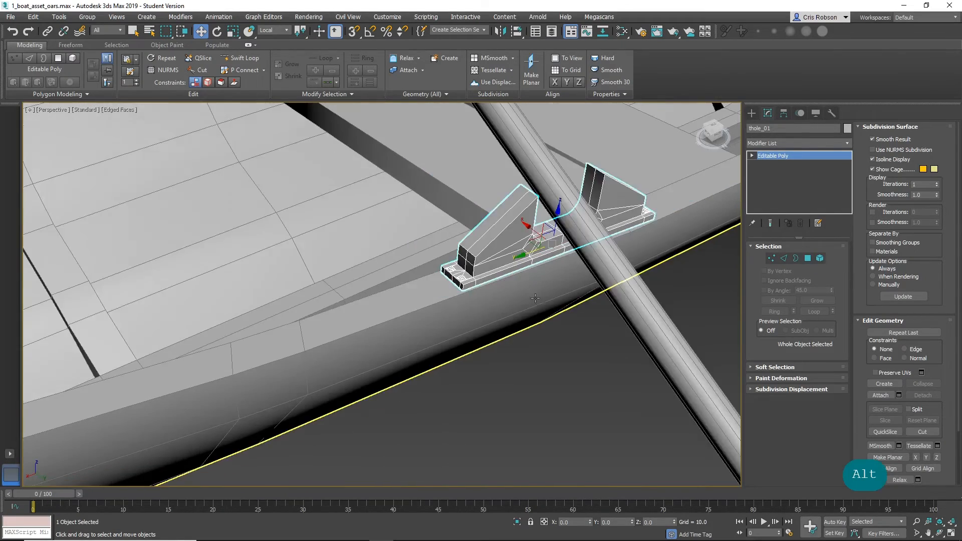
alt+middle_drag(450, 270, 480, 306)
scroll(533, 277, down, 5)
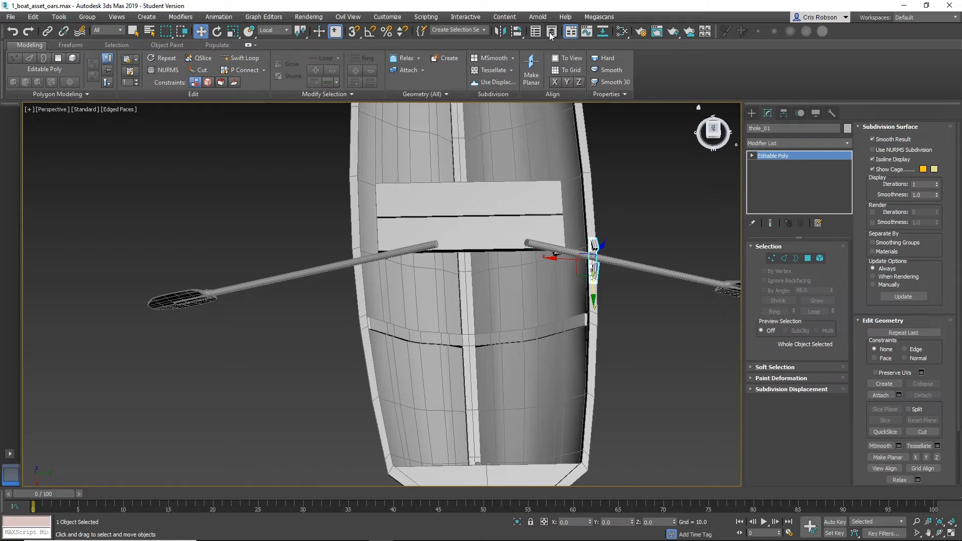
click(499, 31)
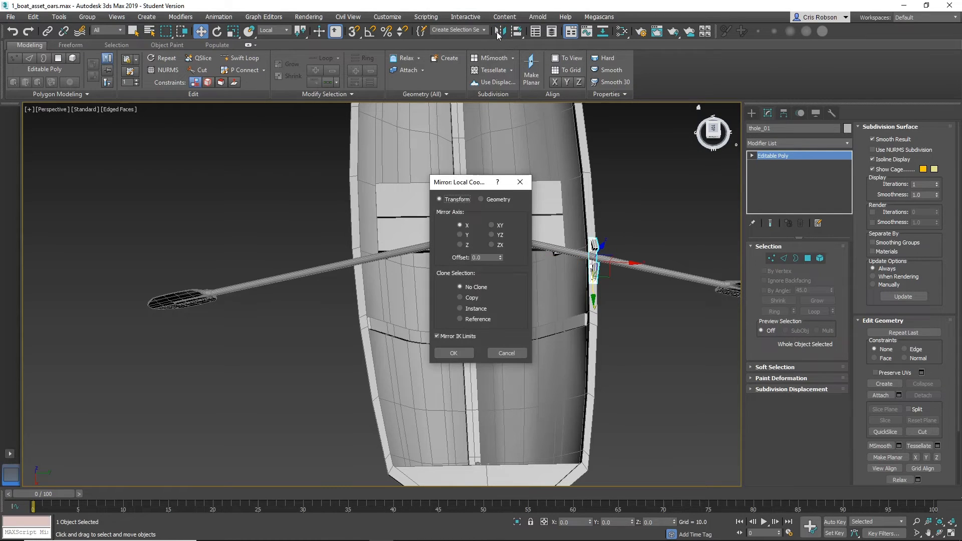
click(476, 299)
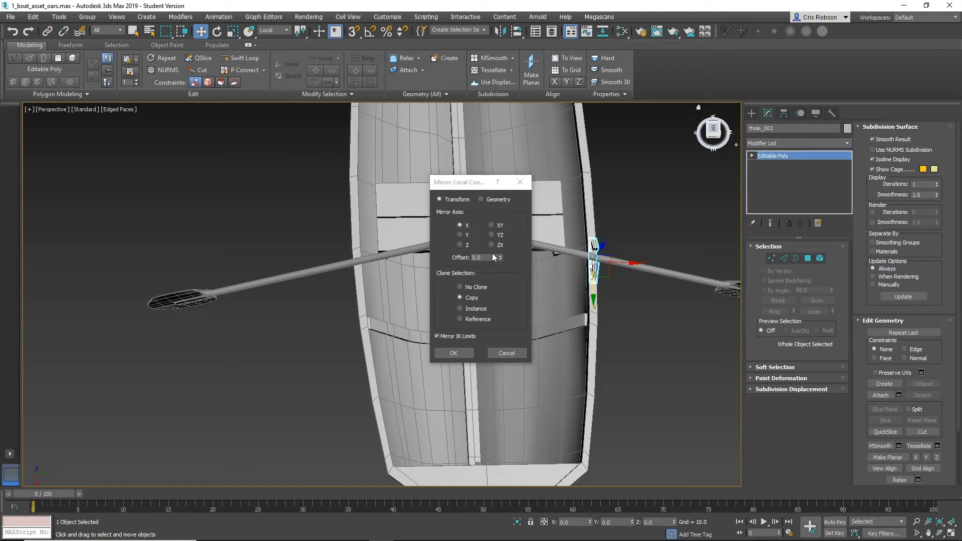
drag(500, 260, 535, 418)
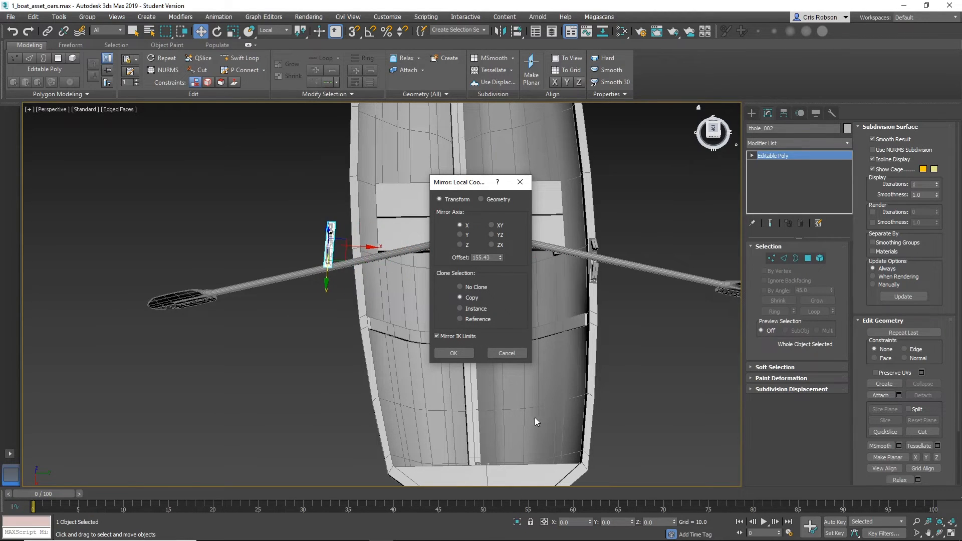
click(460, 235)
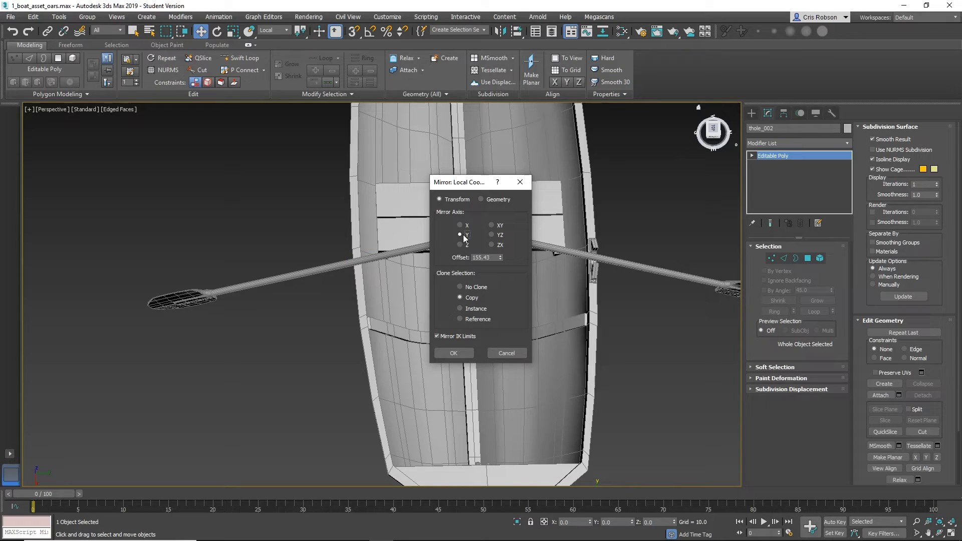
click(460, 245)
click(460, 225)
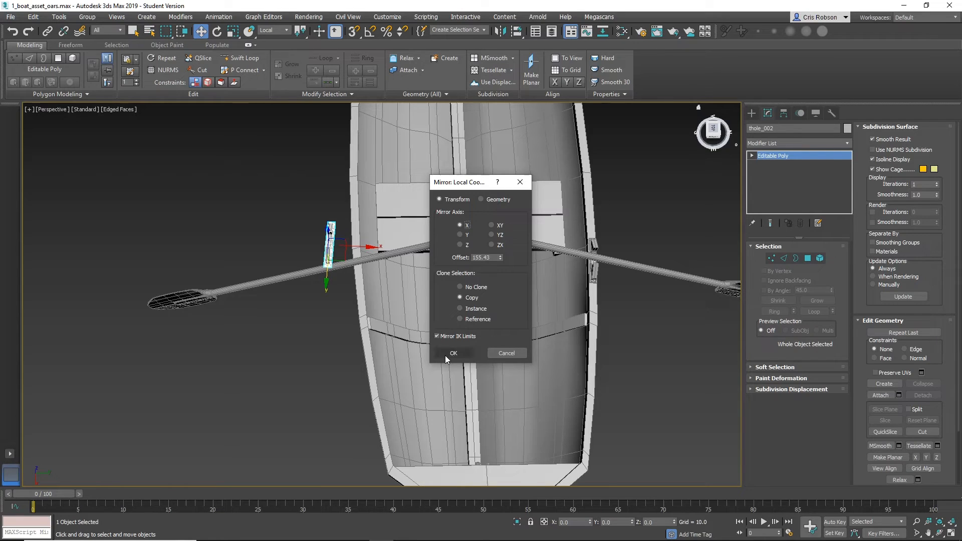
click(481, 200)
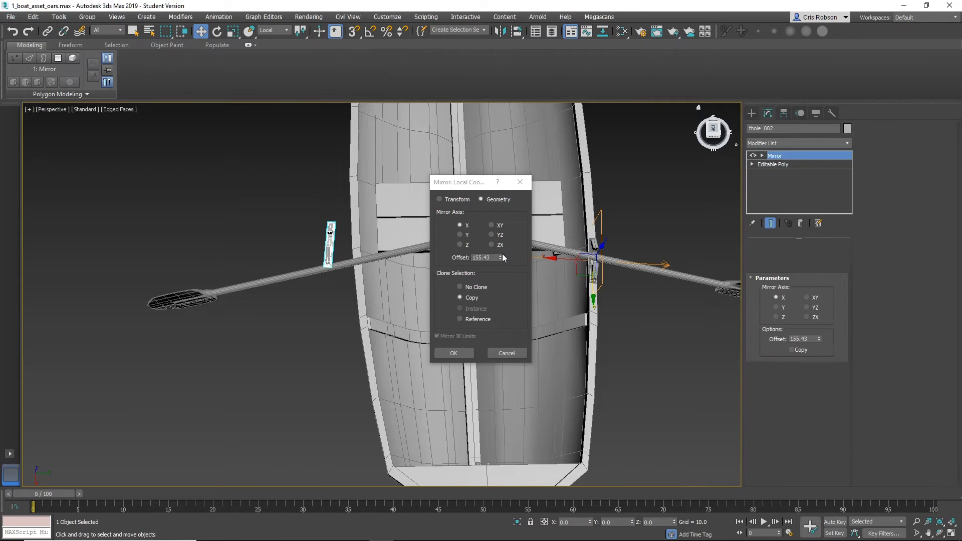
click(446, 200)
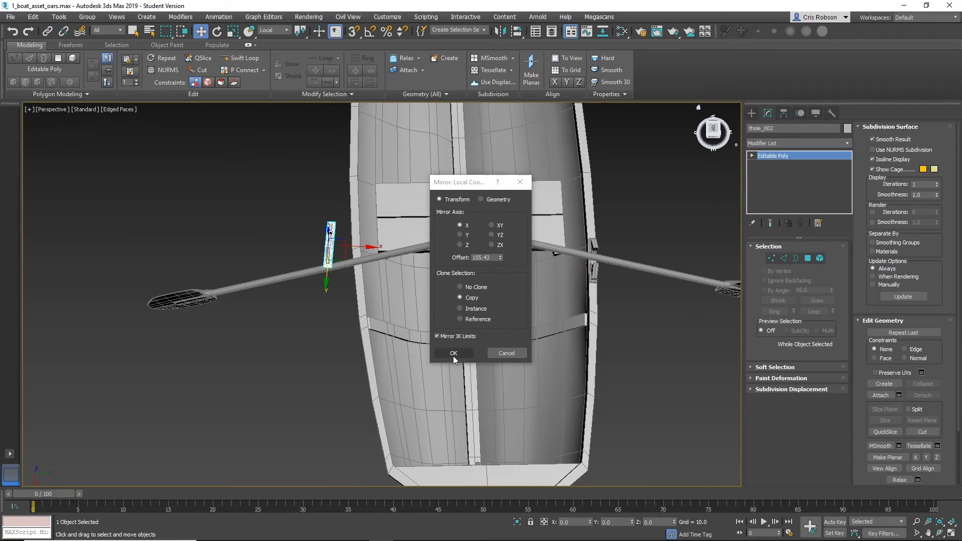
click(507, 353)
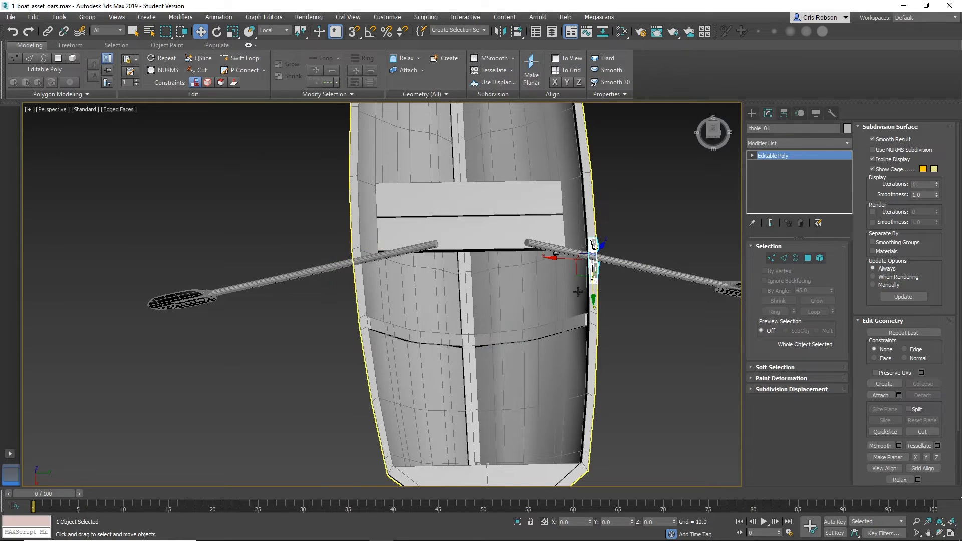
Try to copy thole_01 along its local X axis towards the opposite side of the boat, then undo the copy.
shift+drag(564, 258, 403, 264)
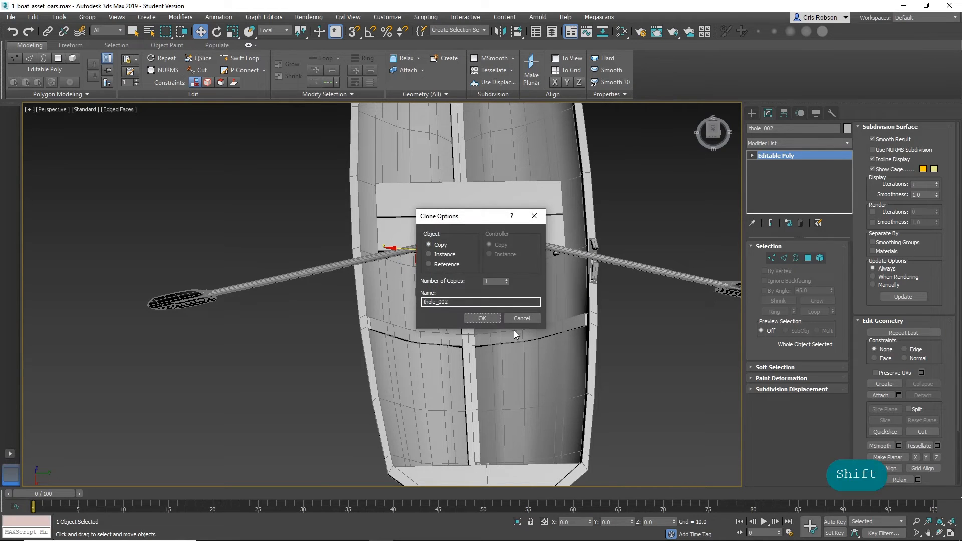
click(481, 319)
mouse_move(410, 296)
middle_down()
mouse_move(532, 299)
mouse_move(412, 268)
mouse_move(410, 287)
middle_up()
scroll(540, 297, up, 3)
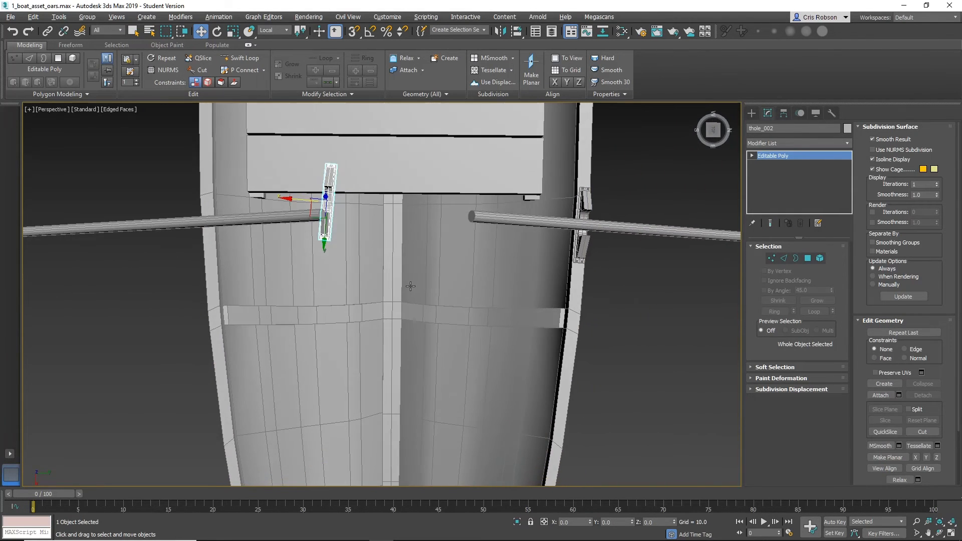
key(ctrl+z)
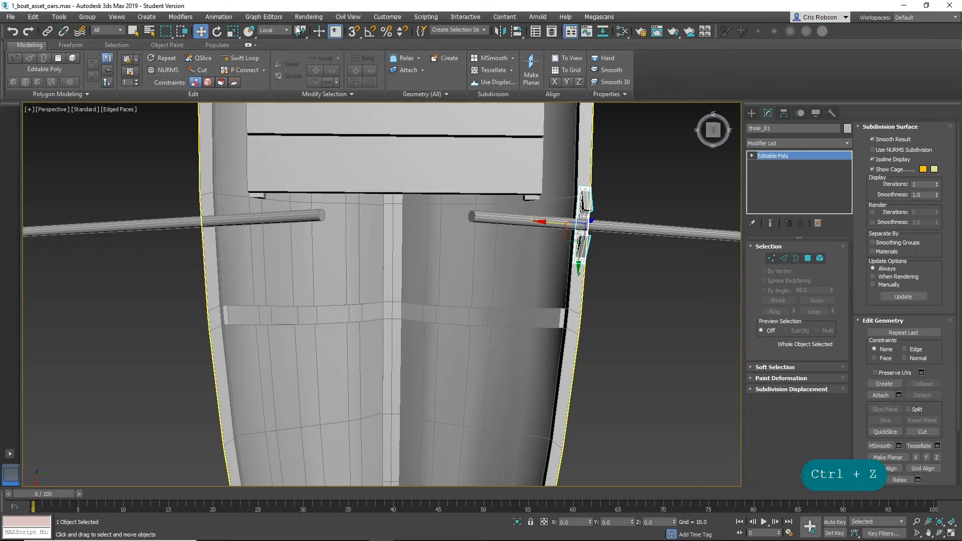
Switch to the View coordinate system and mirror thole_01 as a copy along Y with an offset of -138.846.
click(280, 31)
click(281, 39)
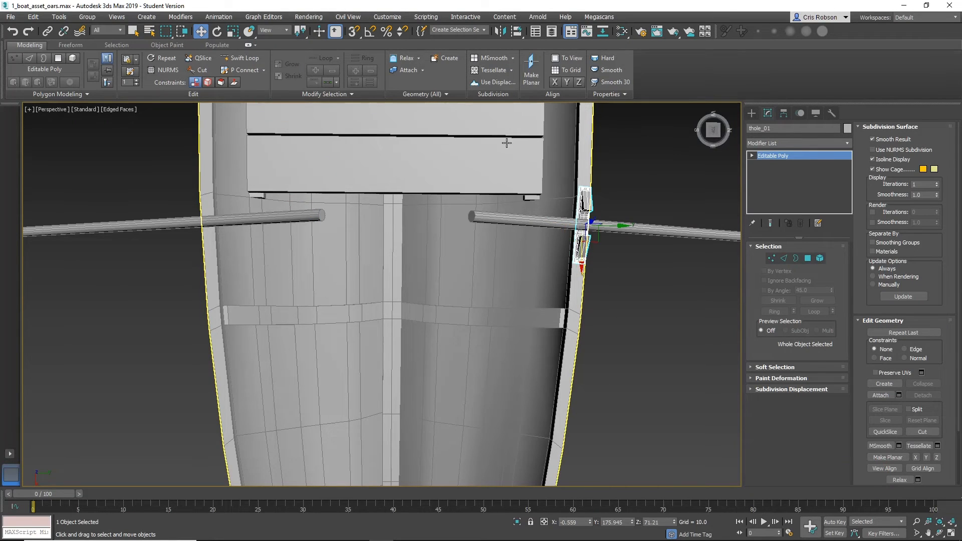
middle_drag(507, 143, 570, 177)
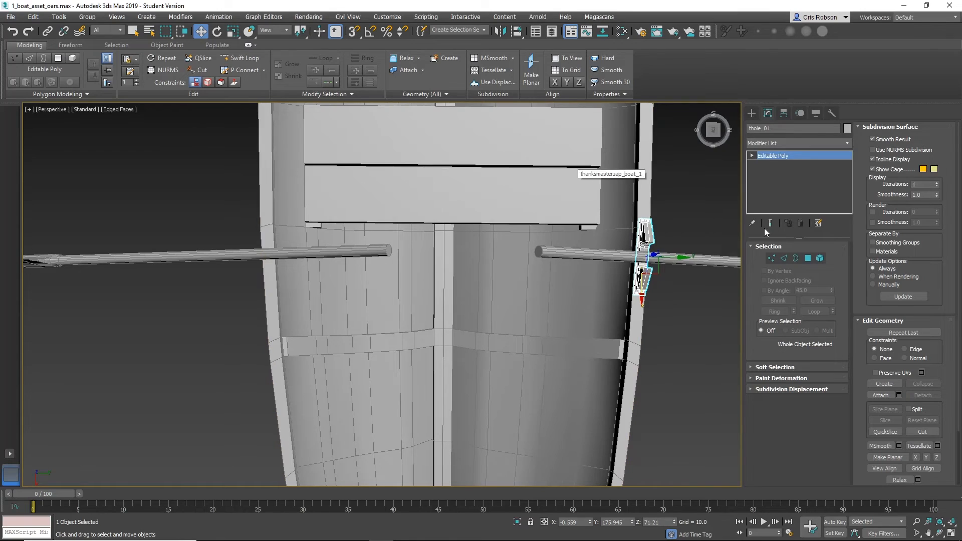
click(503, 32)
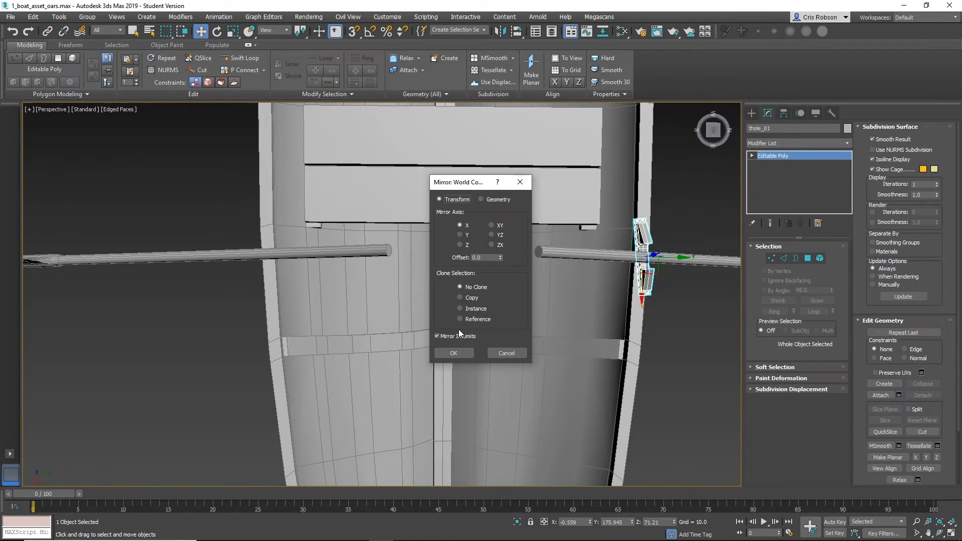
drag(501, 260, 523, 267)
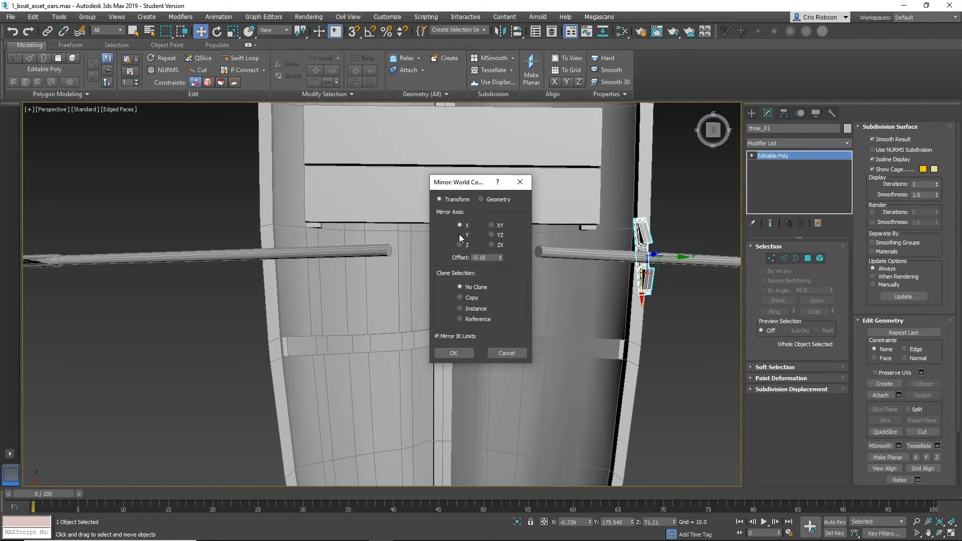
click(460, 236)
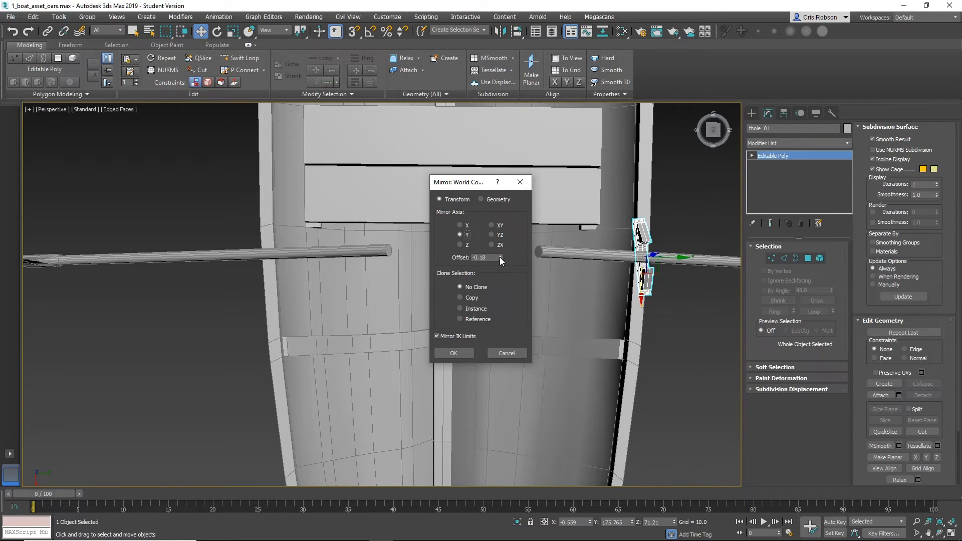
drag(502, 260, 502, 262)
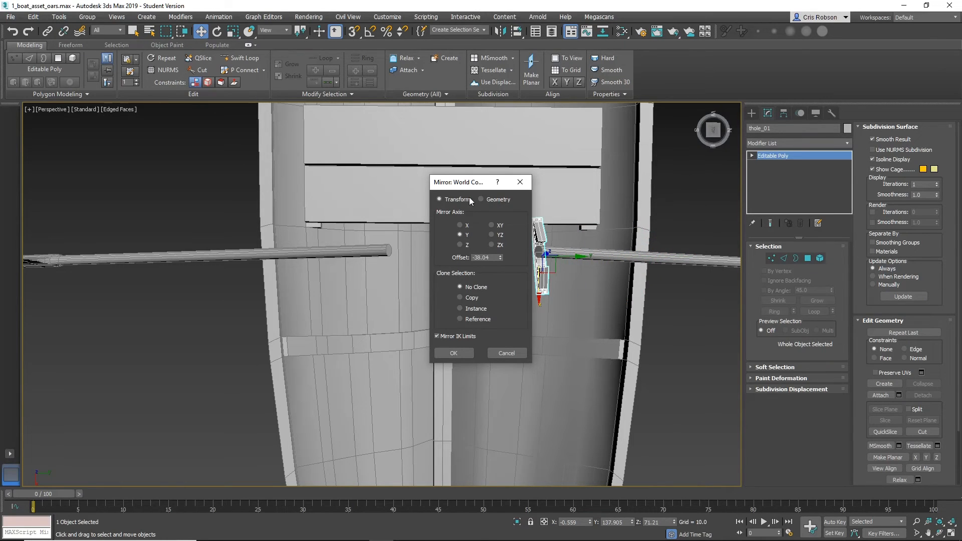
click(462, 299)
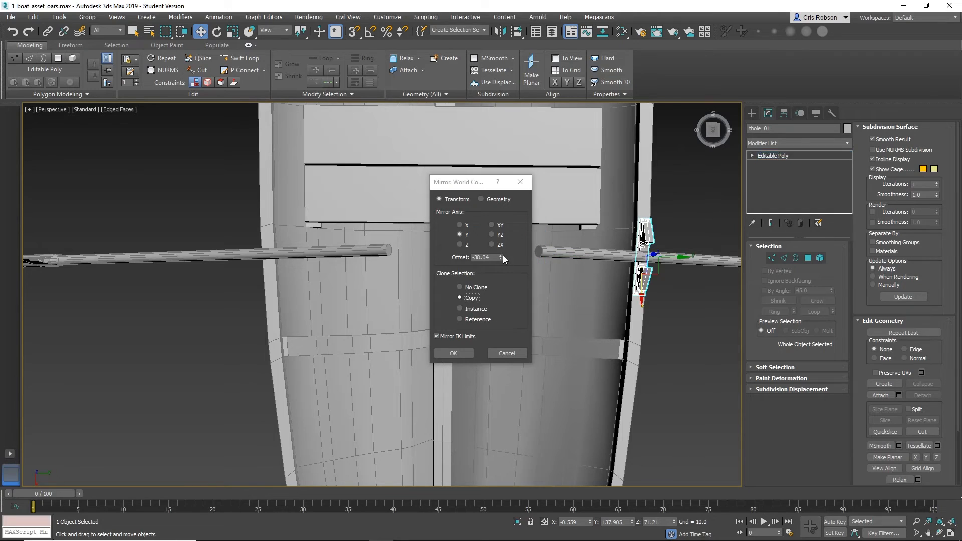
drag(499, 257, 489, 391)
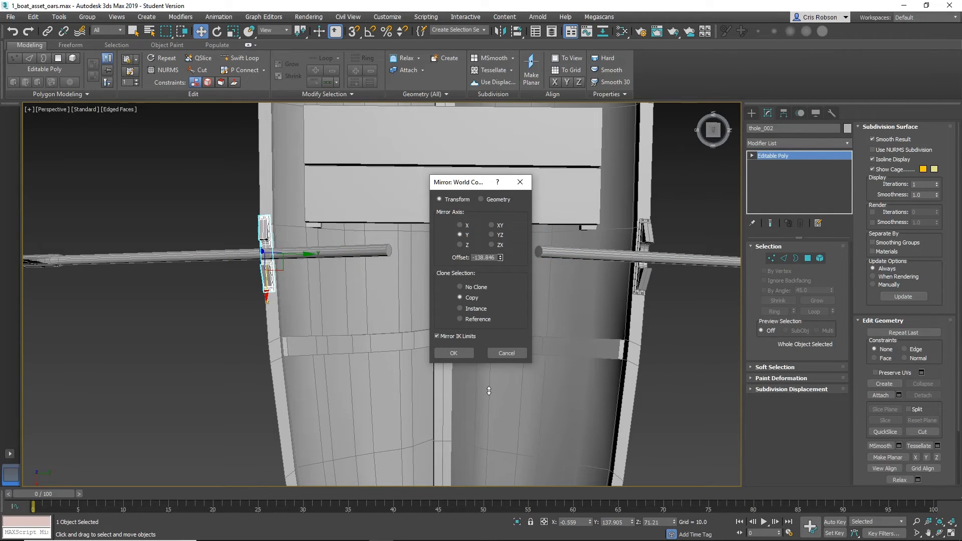
click(454, 353)
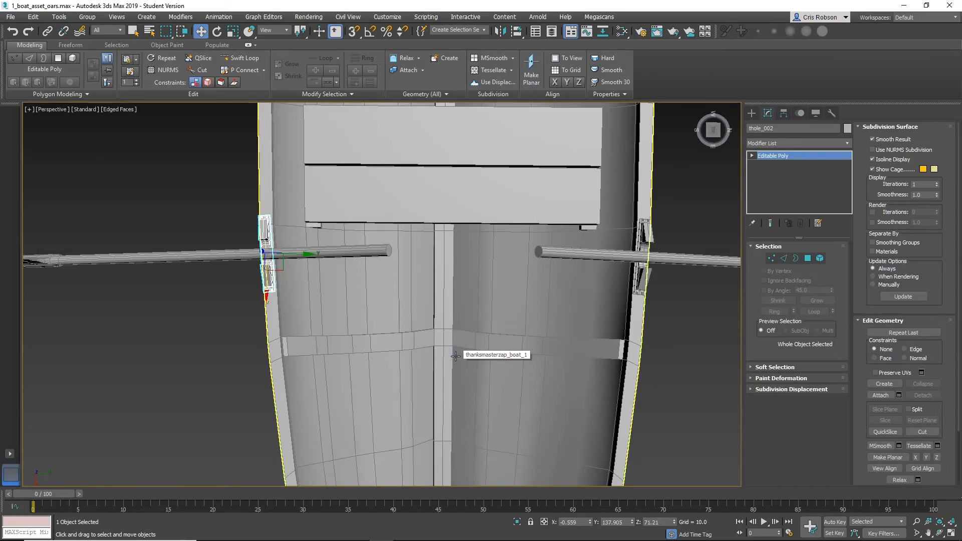
Nudge the mirrored oar mount slightly along Y so it sits centred on the boat's rim.
key(z)
alt+middle_drag(291, 280, 449, 257)
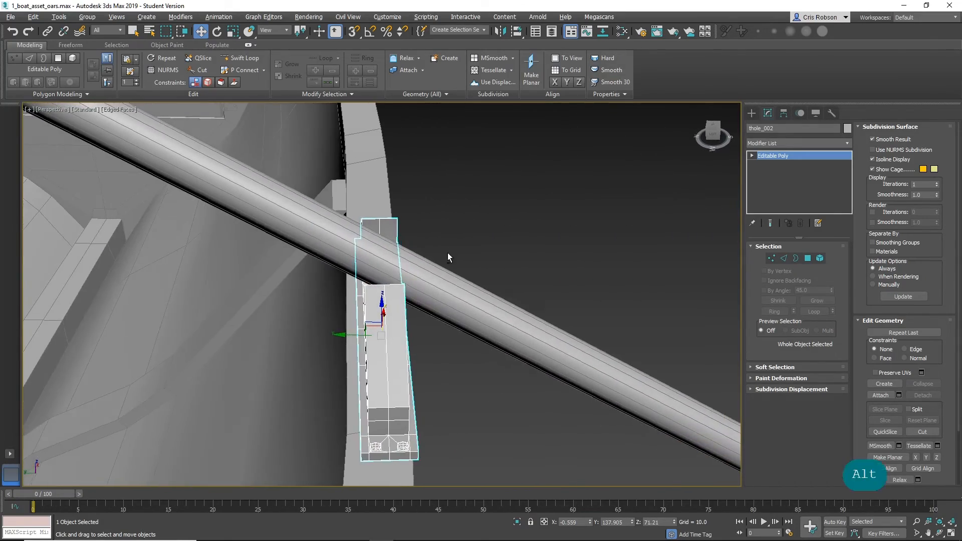
drag(345, 337, 332, 332)
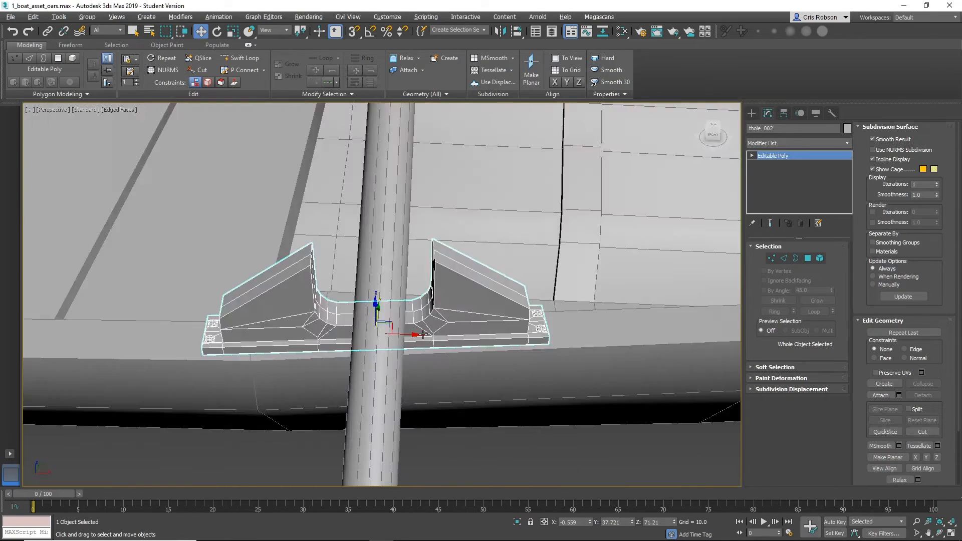
alt+middle_drag(423, 335, 331, 330)
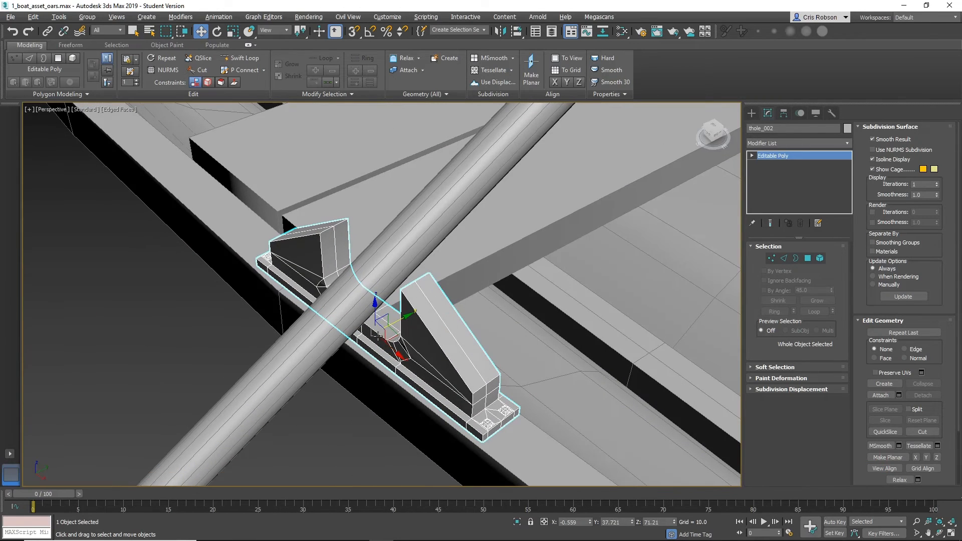
Reset the mirrored oar mount's transform with Reset XForm and convert it to an Editable Poly.
click(832, 114)
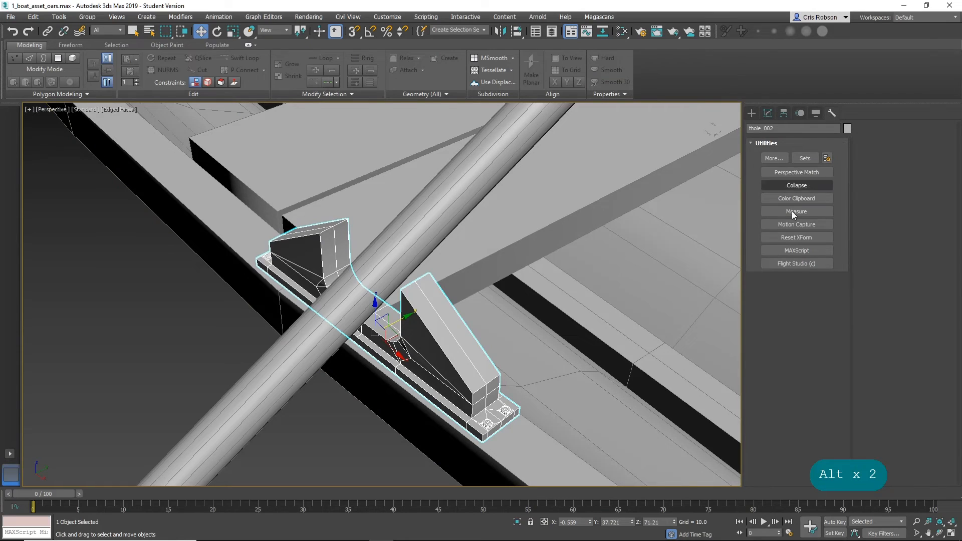
click(786, 239)
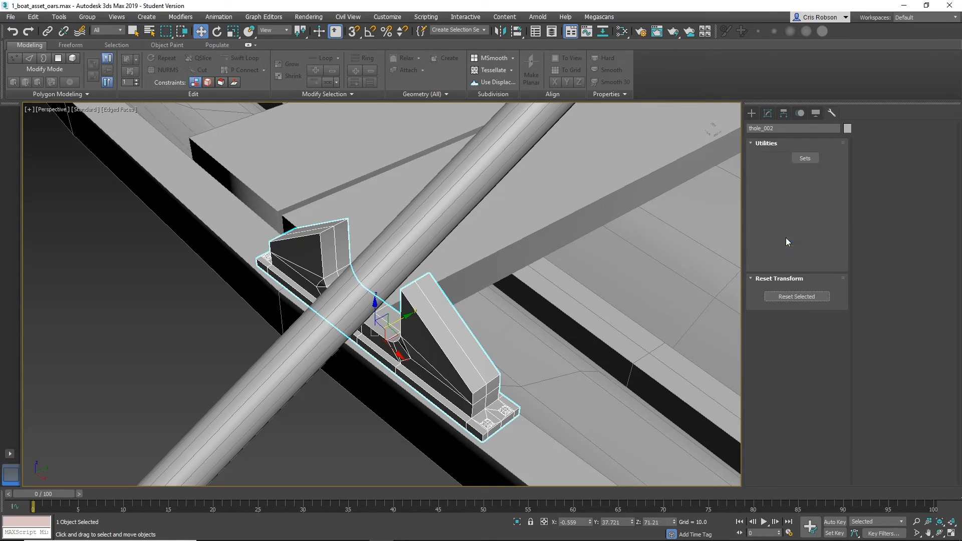
click(790, 295)
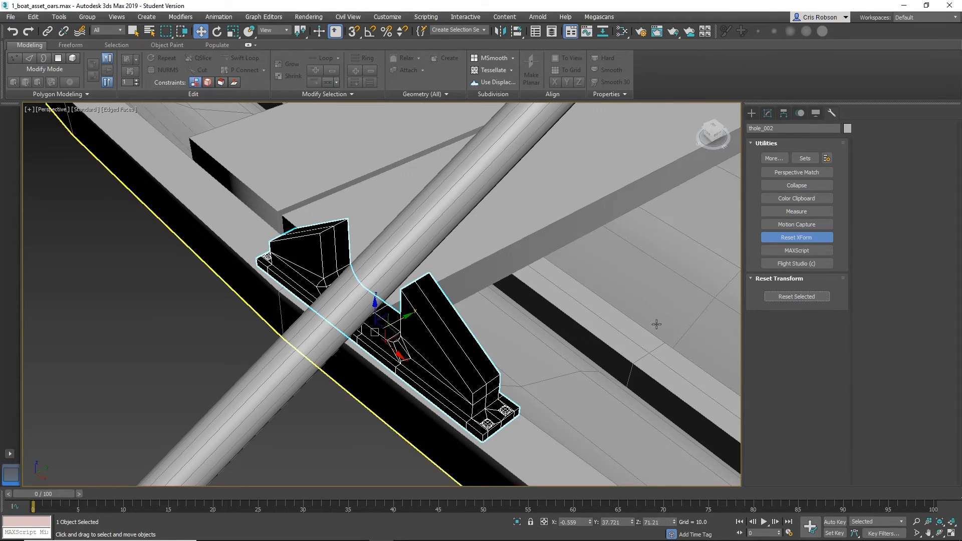
right_click(450, 358)
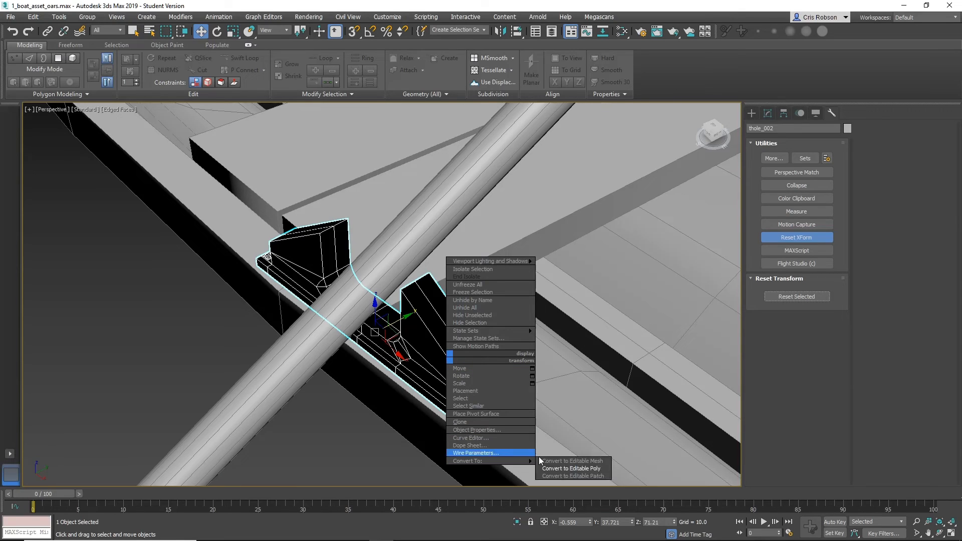
mouse_move(517, 465)
click(557, 469)
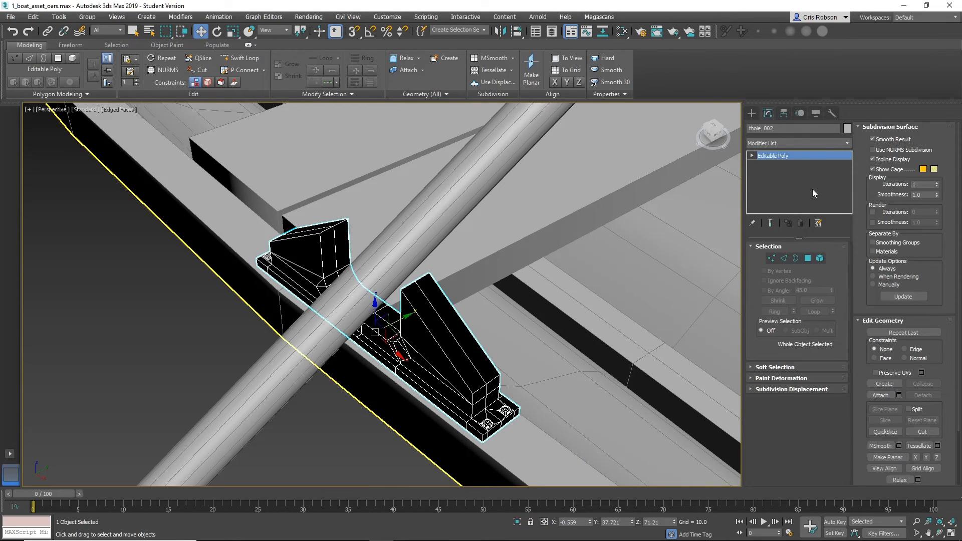
Flip the normals of all elements in the mirrored oar mount, then leave element editing.
click(820, 258)
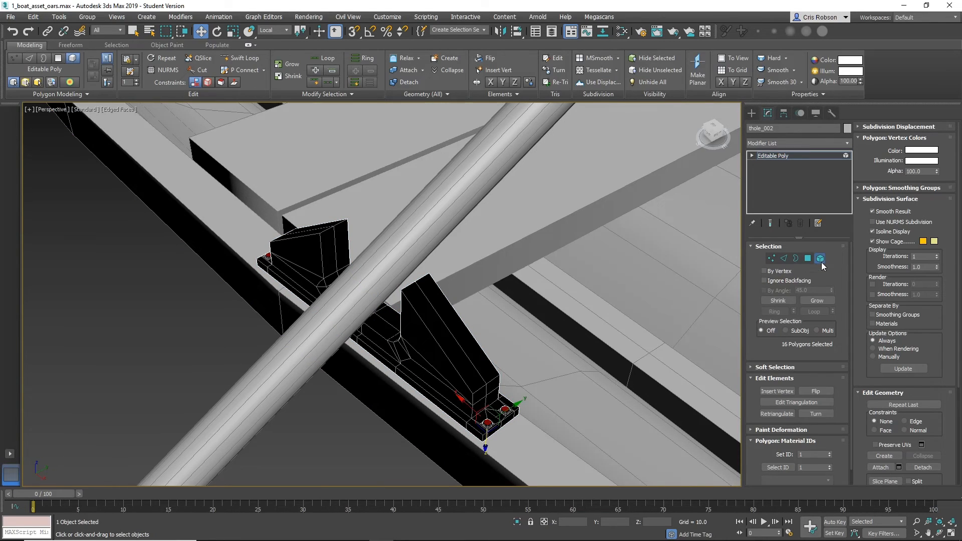
key(ctrl+a)
click(822, 391)
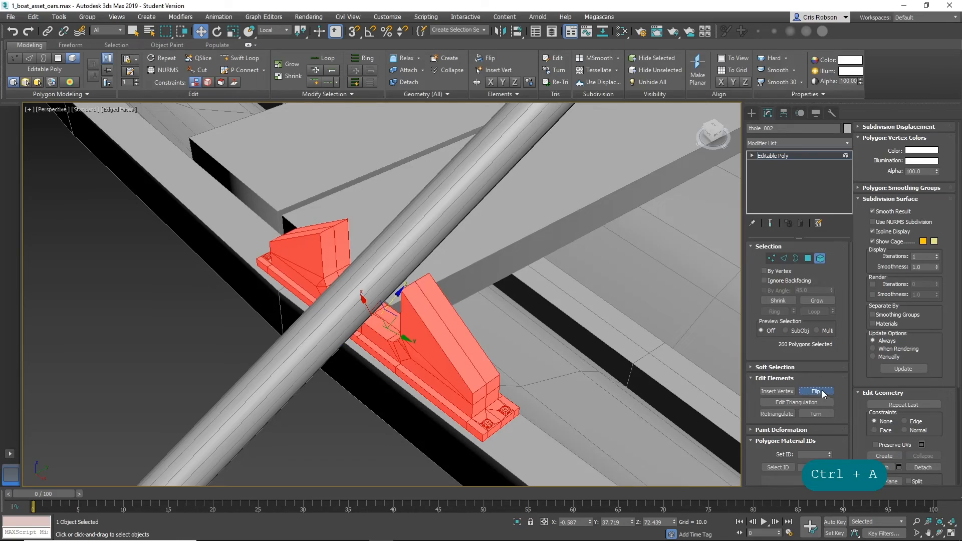
click(821, 258)
In the Left view, move the oar beside the mirrored mount down and outward to rest in it, at about Y 37.65, Z 76.99.
middle_drag(597, 311, 596, 277)
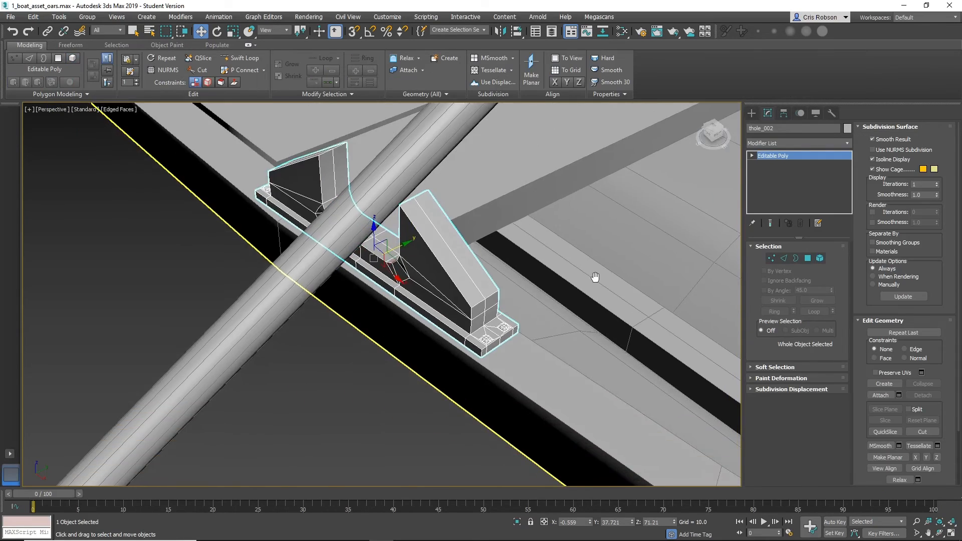
scroll(596, 277, down, 3)
middle_drag(657, 291, 476, 250)
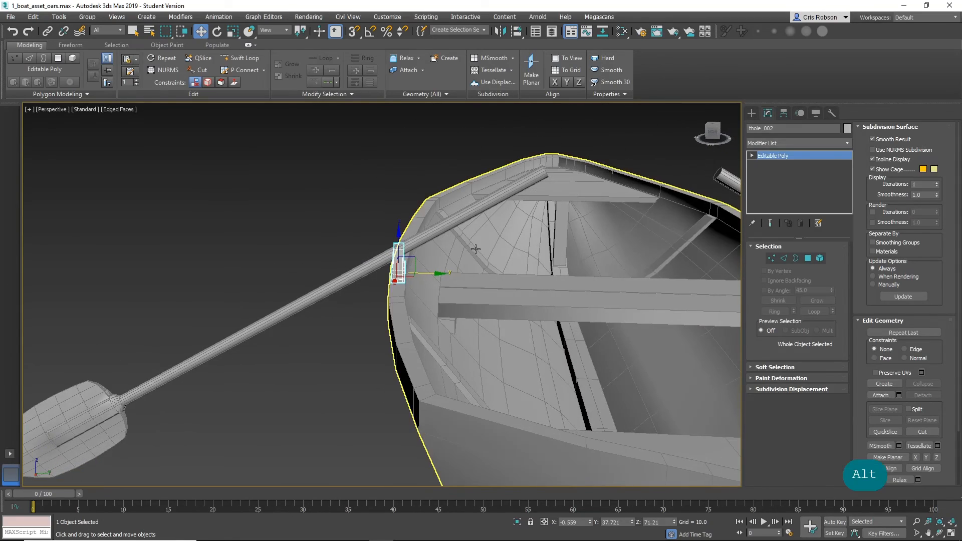
click(439, 228)
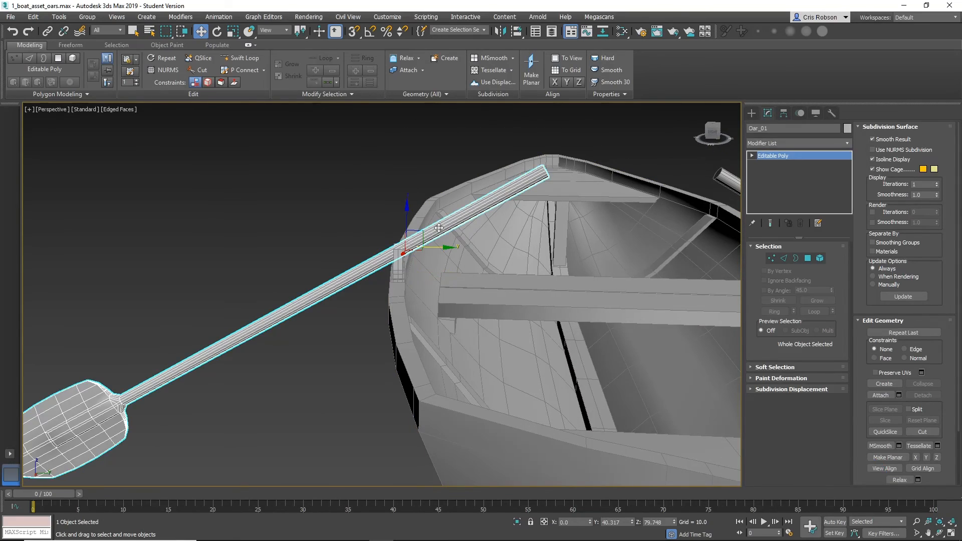
key(l)
scroll(511, 268, up, 4)
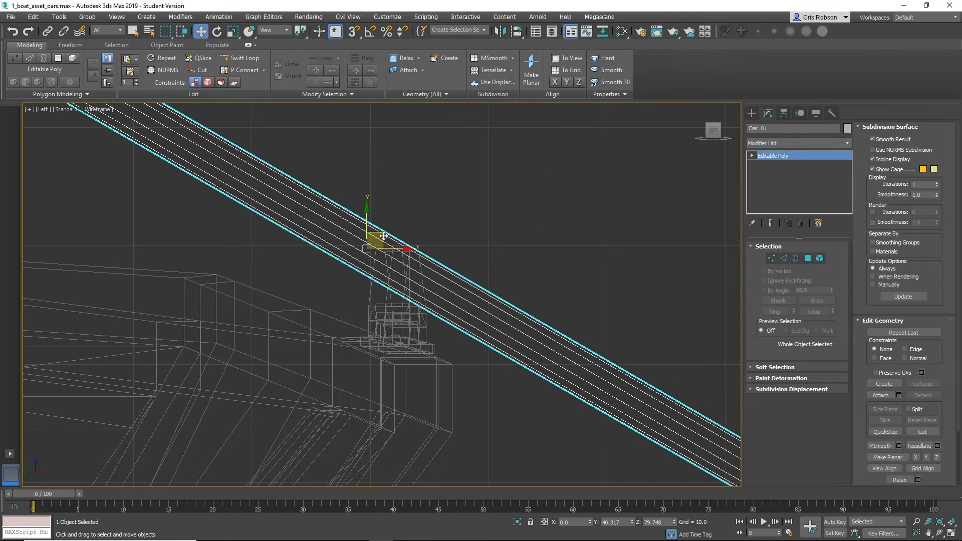
drag(377, 240, 415, 269)
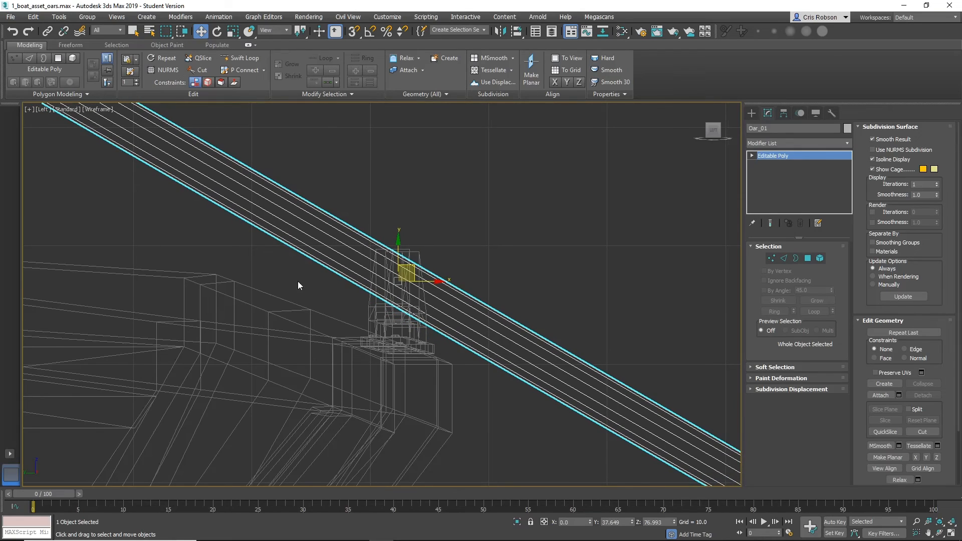
Lower the second oar to rest in its mount on the opposite rim, at about Y 175.84, Z 76.87, and deselect it.
scroll(299, 281, down, 8)
scroll(410, 224, up, 5)
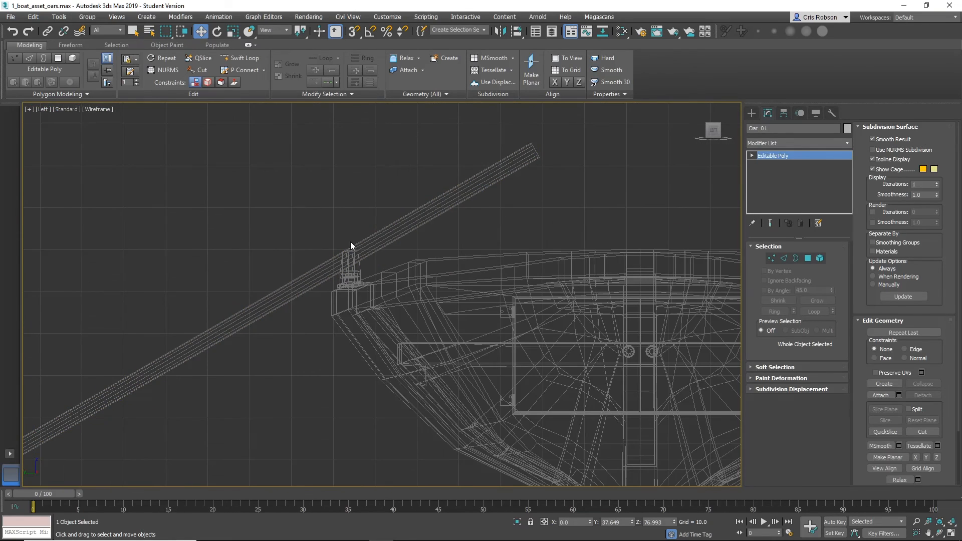
click(369, 248)
drag(376, 242, 373, 248)
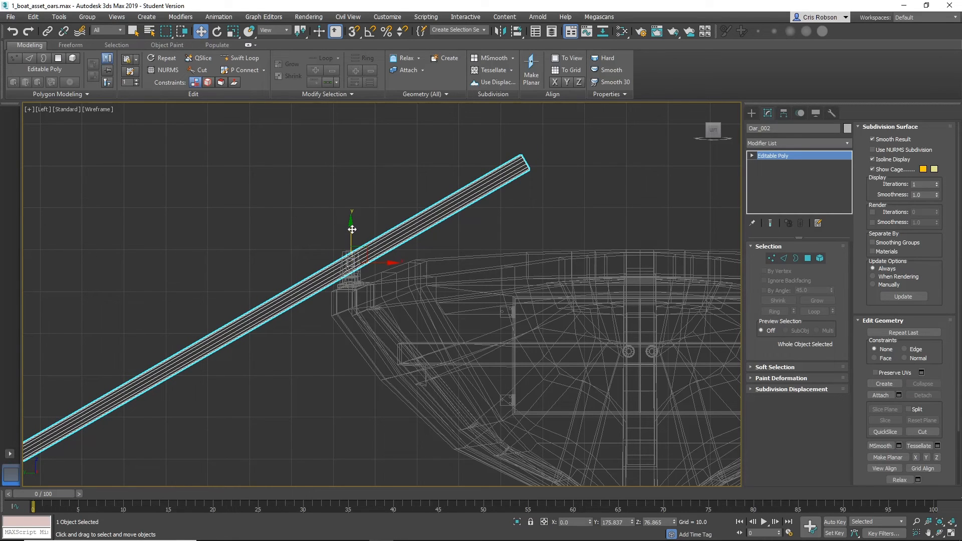
click(381, 188)
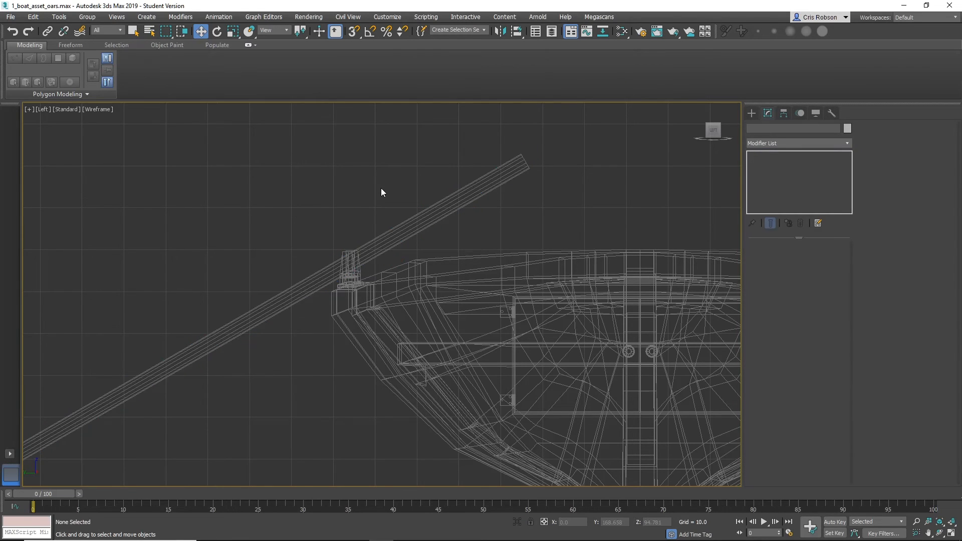
In the Perspective view, attach both oar mounts to the boat's Editable Poly object.
key(p)
key(z)
alt+middle_drag(392, 190, 391, 231)
scroll(386, 230, up, 5)
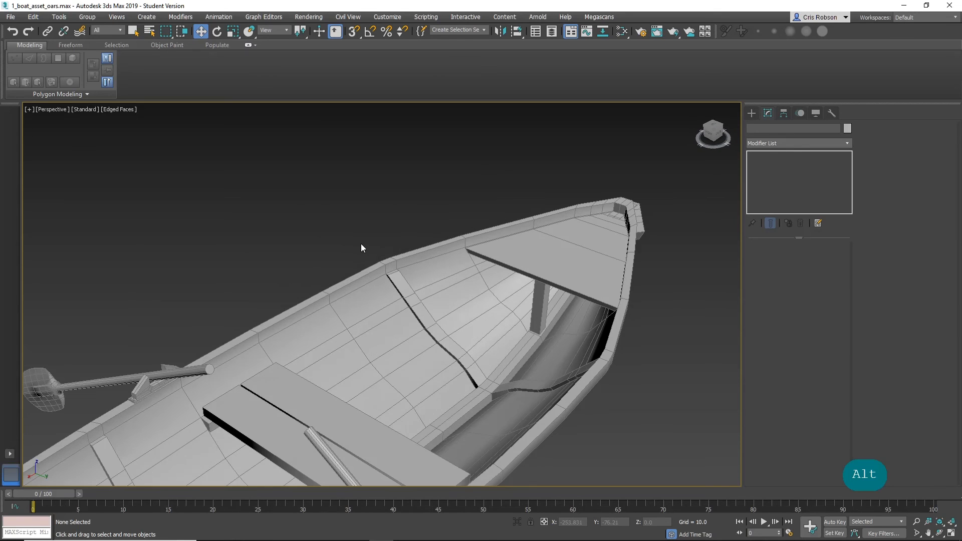
scroll(361, 243, down, 3)
alt+middle_drag(359, 264, 555, 299)
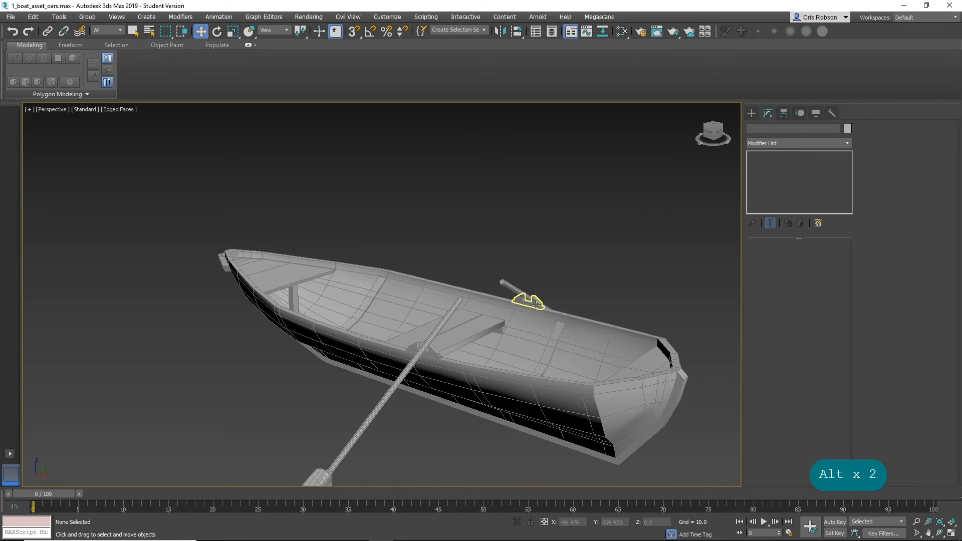
click(537, 304)
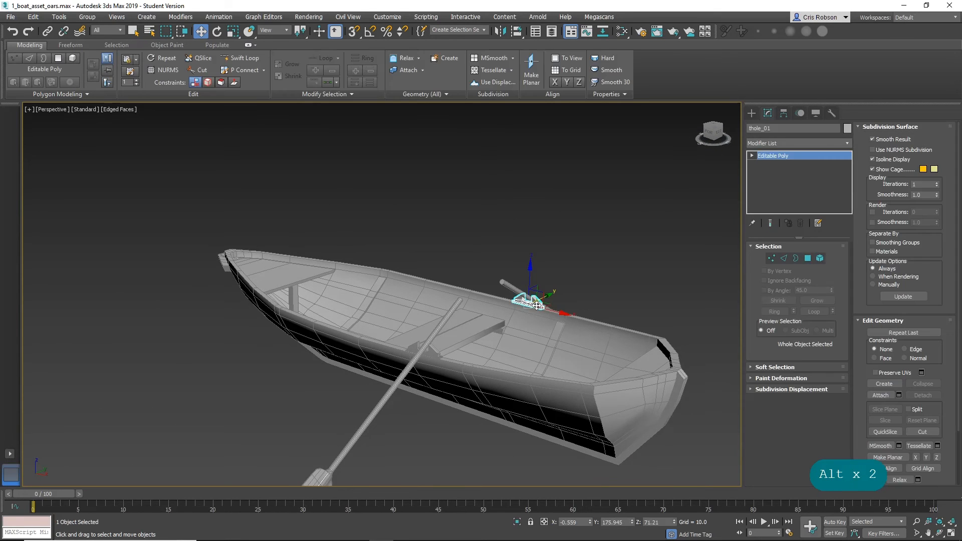
click(442, 353)
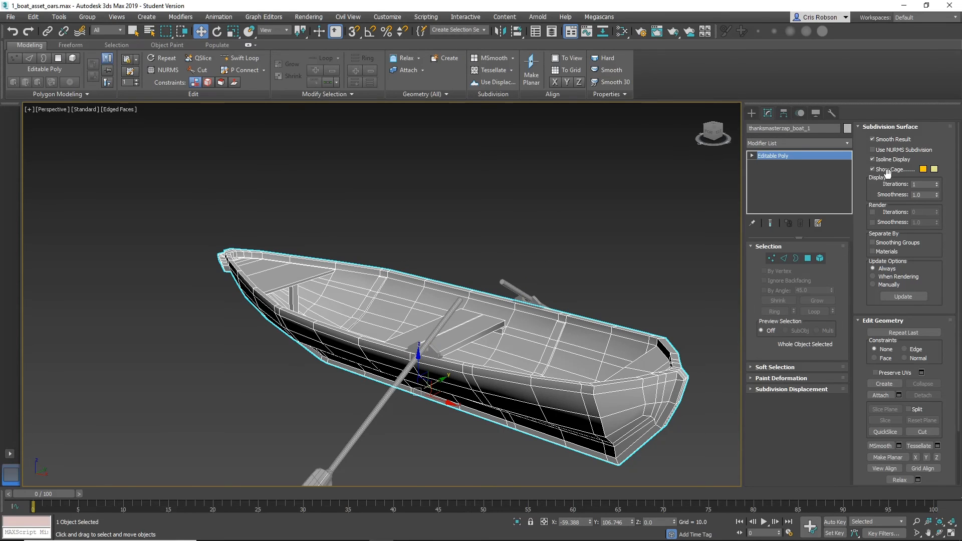
click(881, 396)
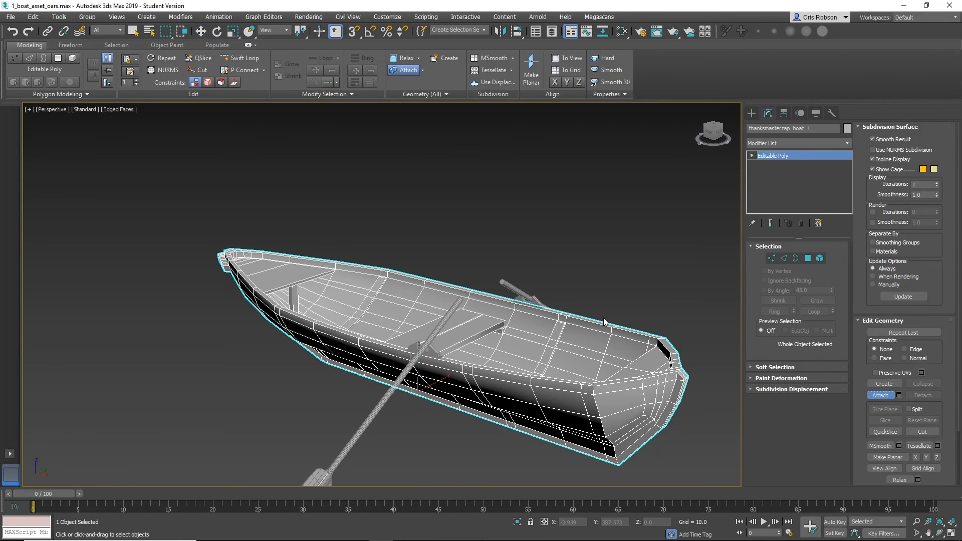
click(535, 303)
click(433, 353)
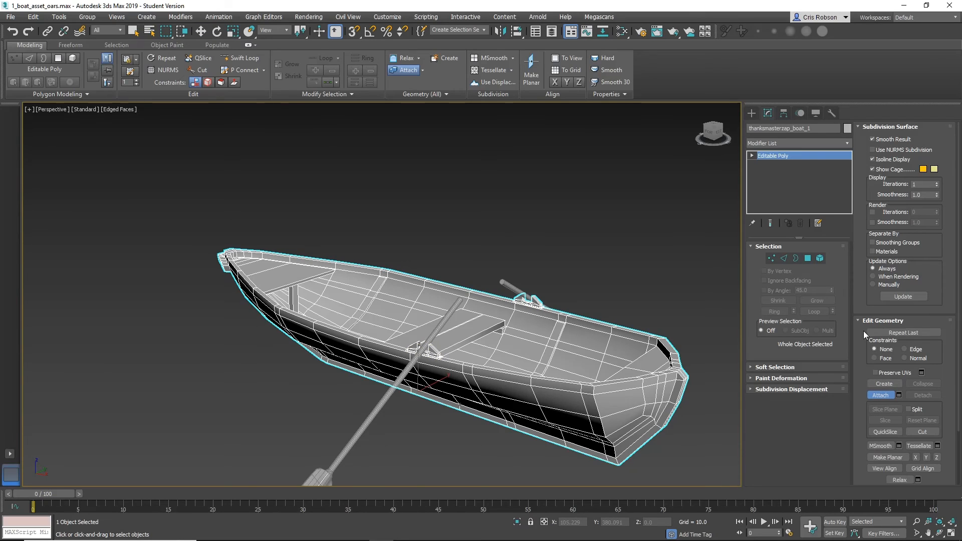
click(893, 393)
Clear the selection and inspect the assembled boat with its mounts and oars.
alt+middle_drag(597, 260, 543, 225)
alt+middle_drag(645, 230, 582, 199)
click(582, 200)
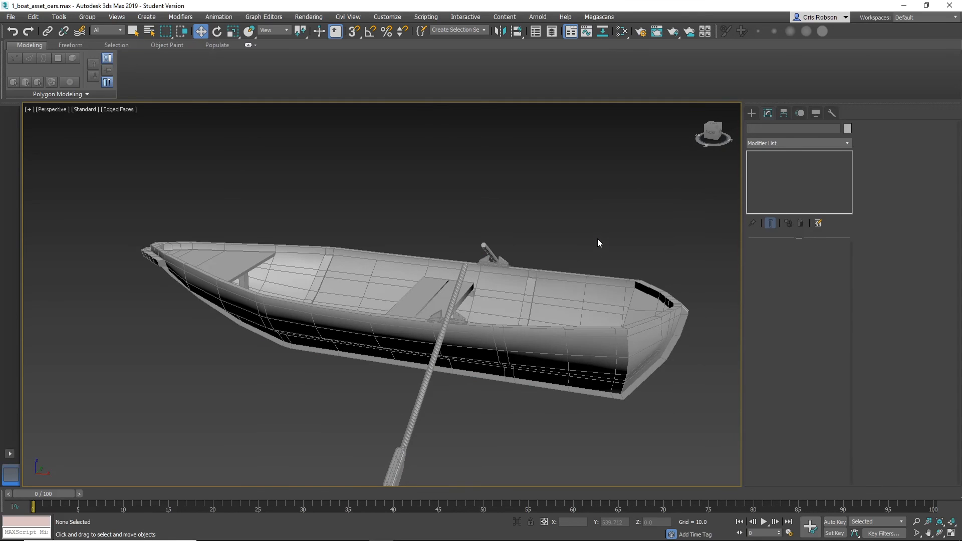
alt+middle_drag(597, 239, 590, 237)
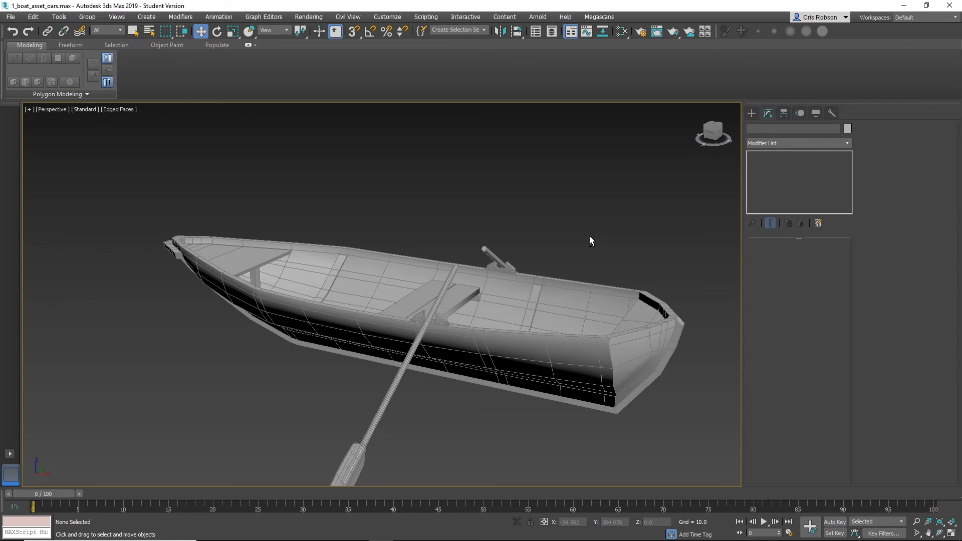
middle_drag(590, 237, 555, 209)
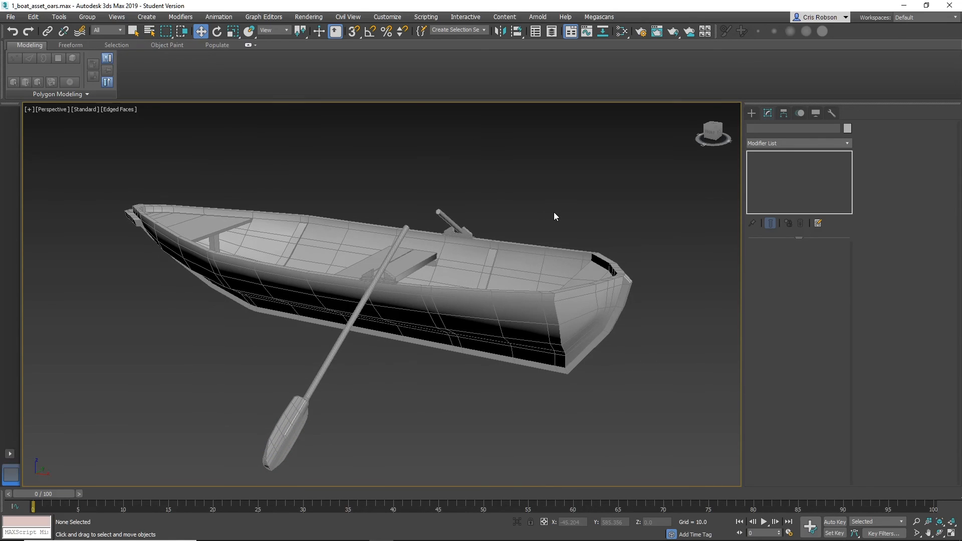